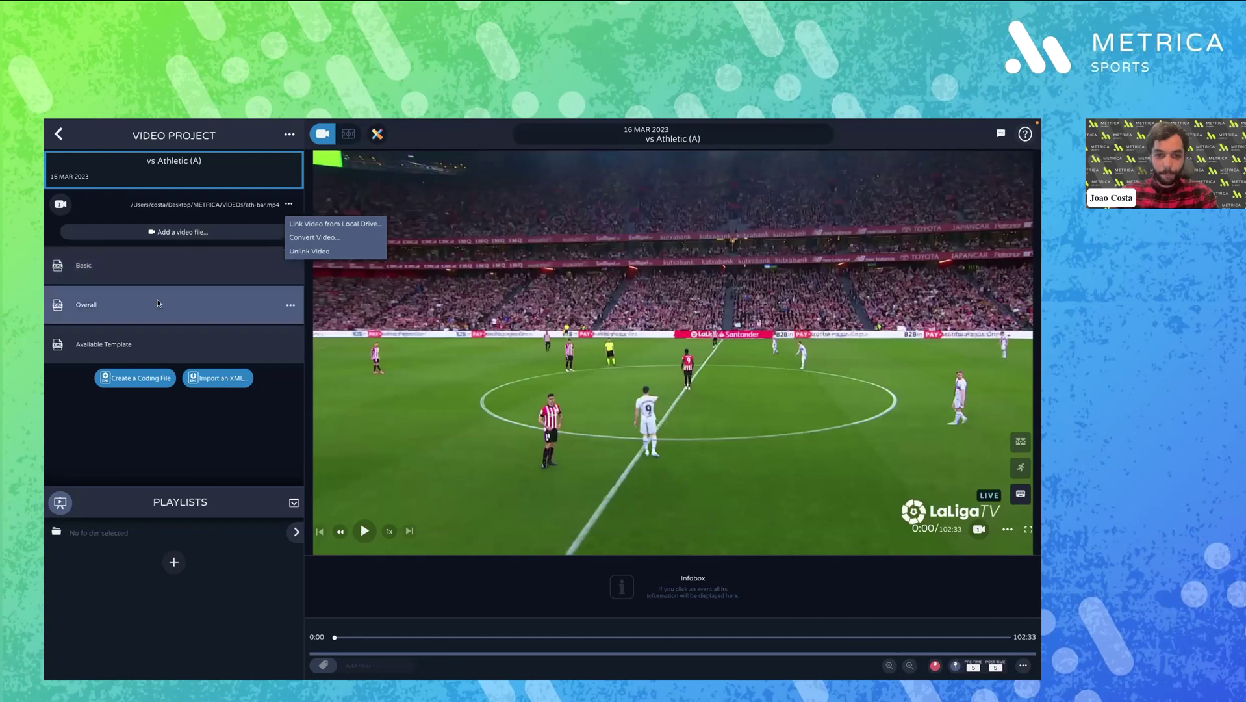
# Open the Available Template coding file and display its CodePad
pyautogui.click(160, 345)
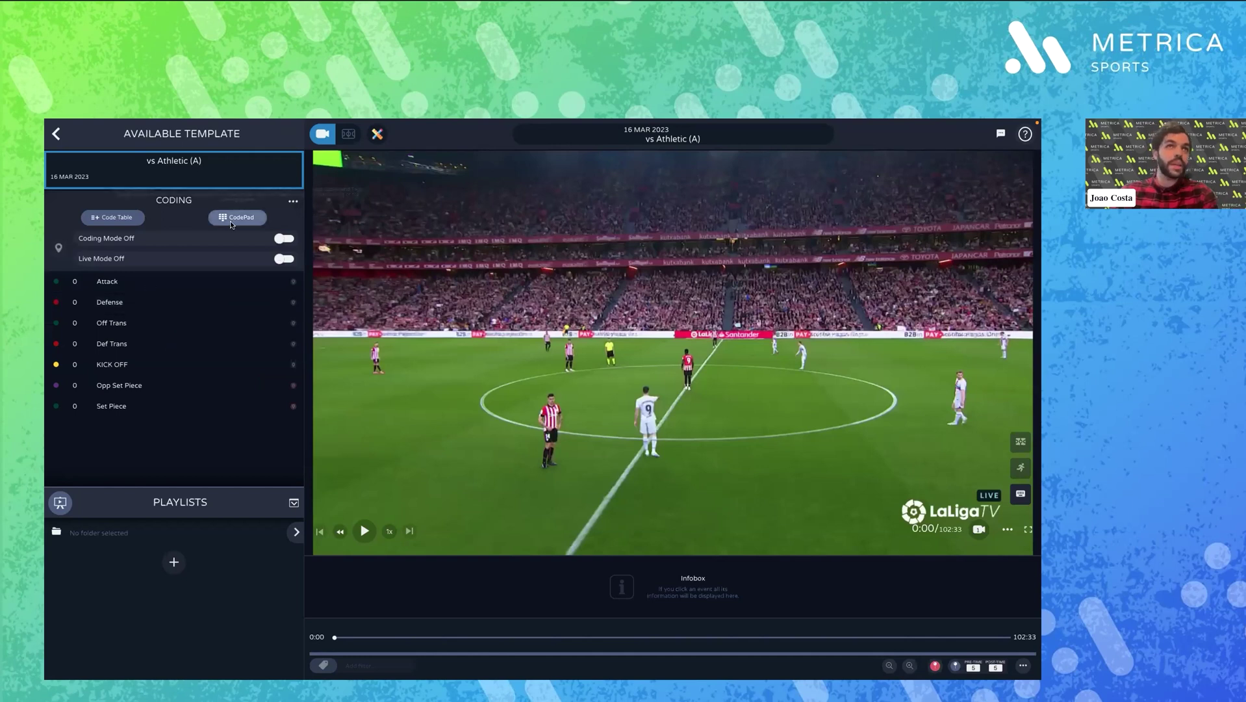
pyautogui.moveTo(294, 320)
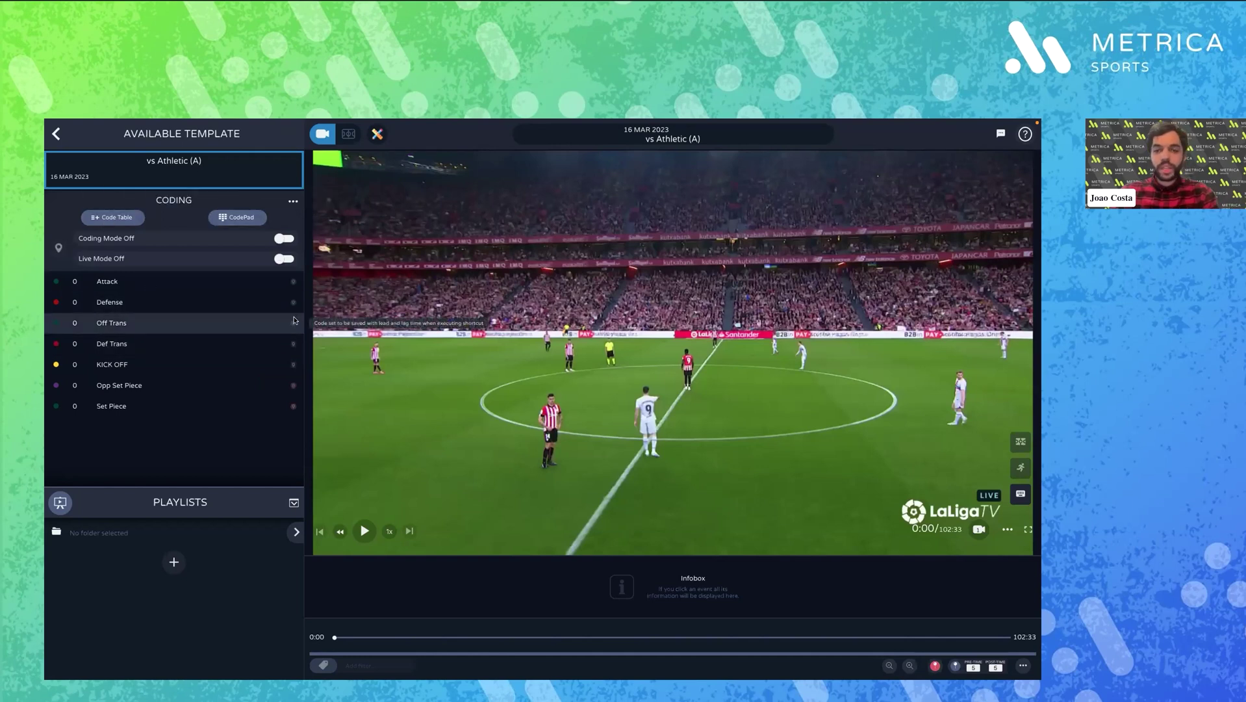
pyautogui.click(236, 219)
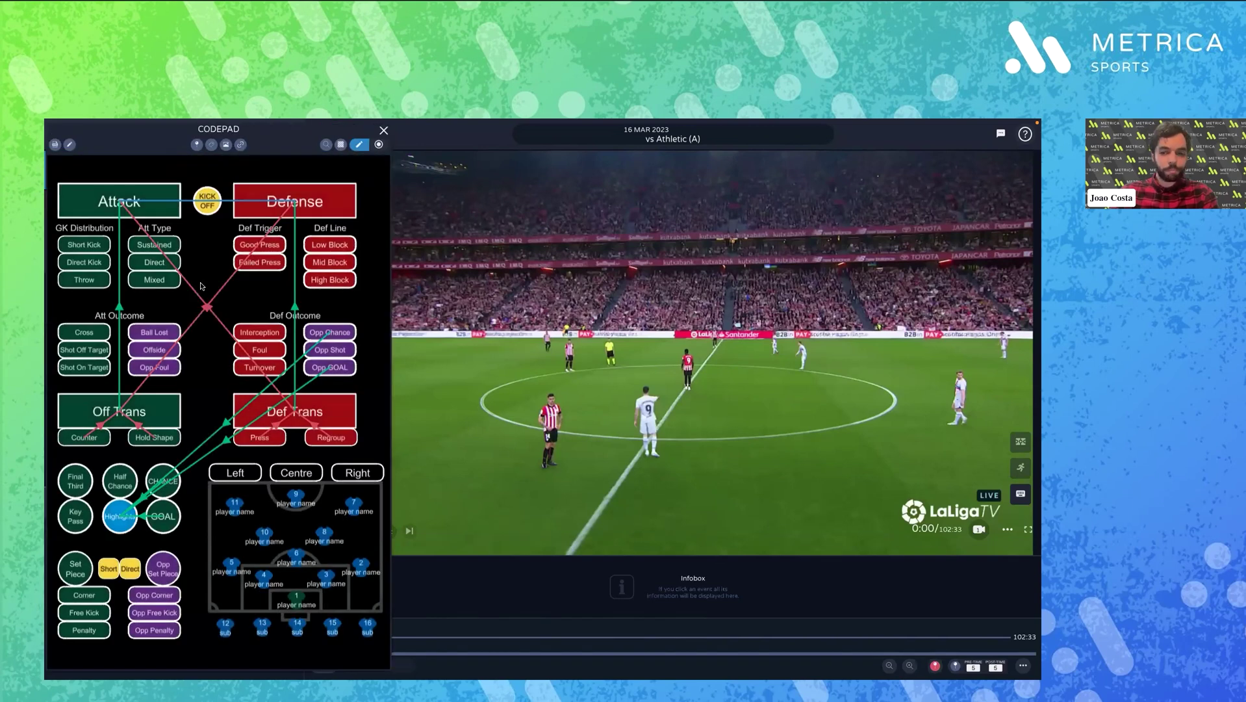
pyautogui.moveTo(168, 139); pyautogui.dragTo(169, 142)
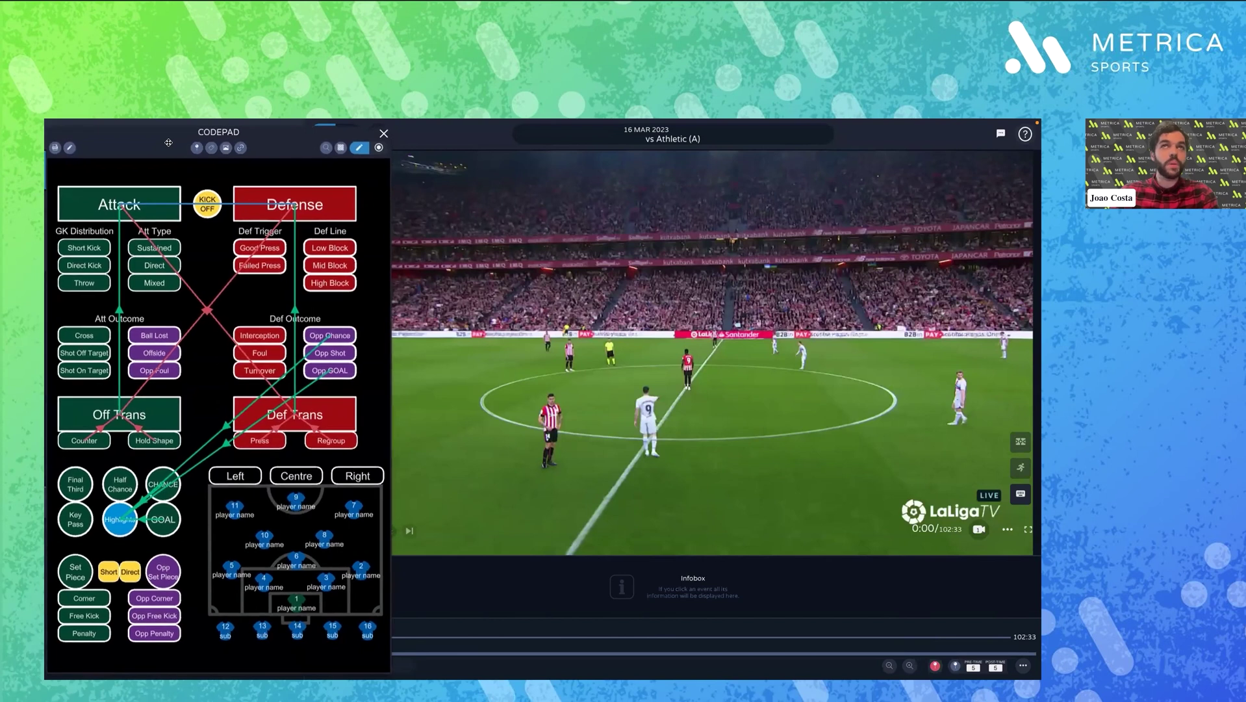
pyautogui.click(55, 149)
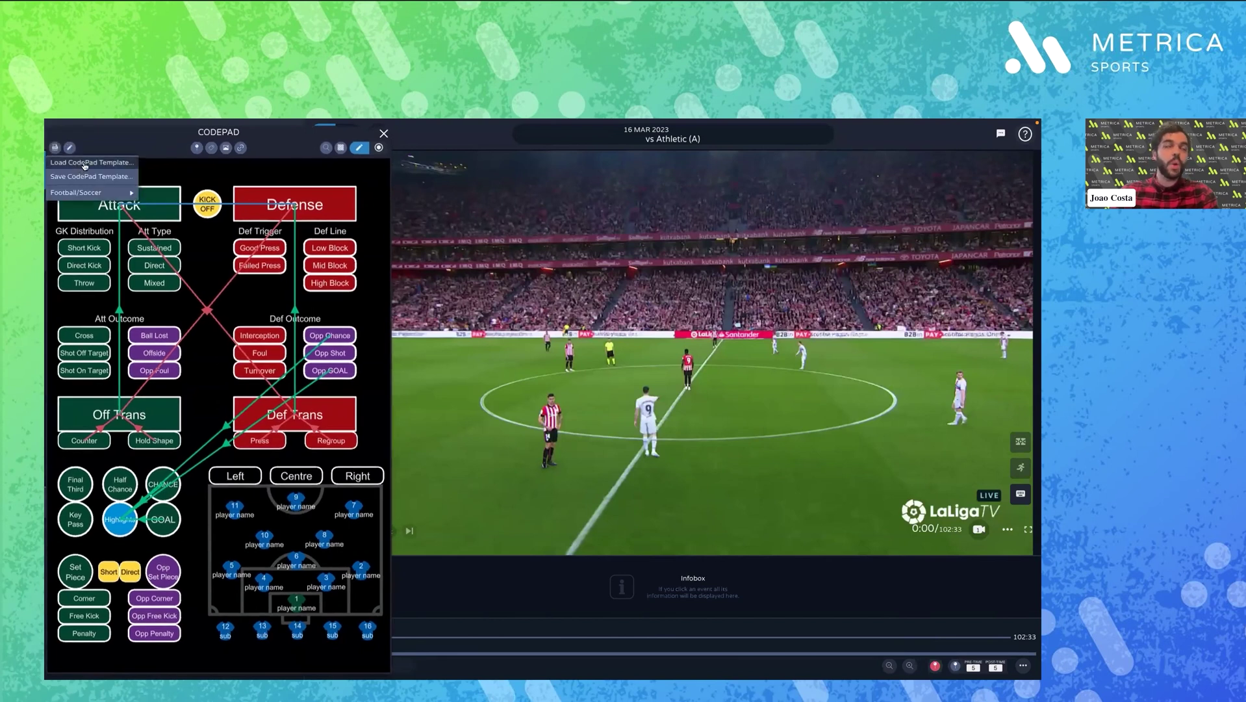
pyautogui.click(84, 164)
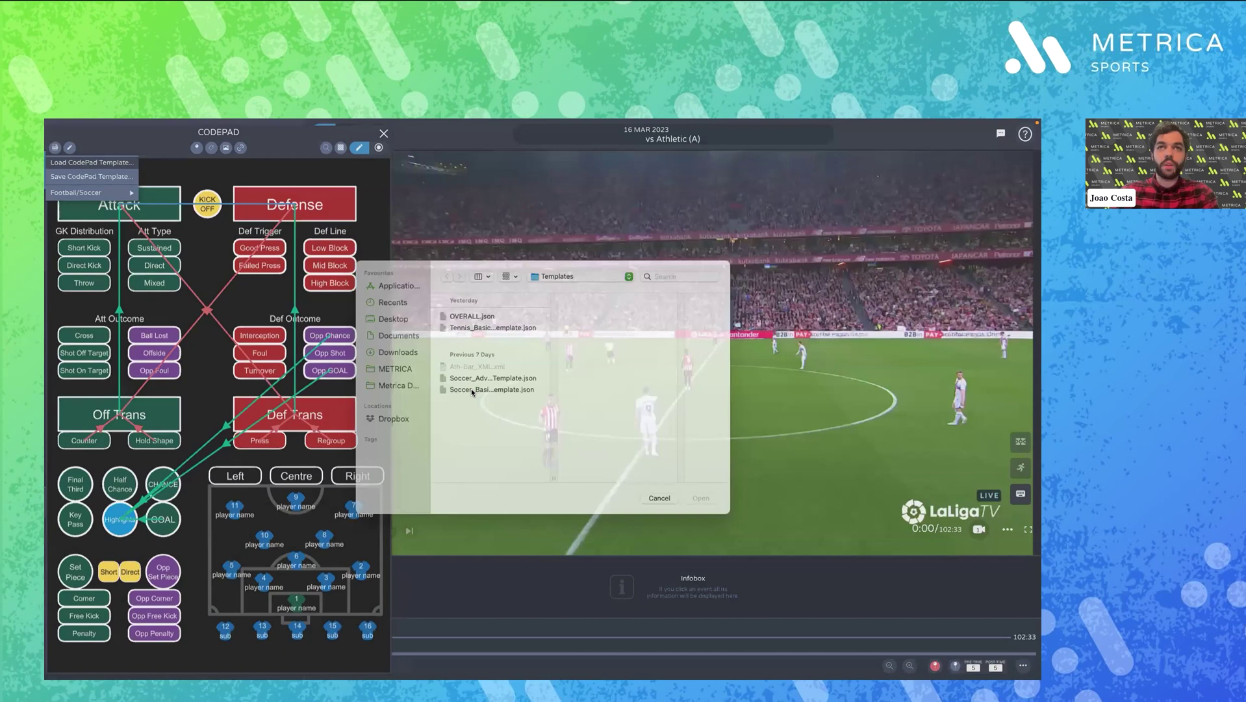
pyautogui.click(471, 389)
pyautogui.click(657, 510)
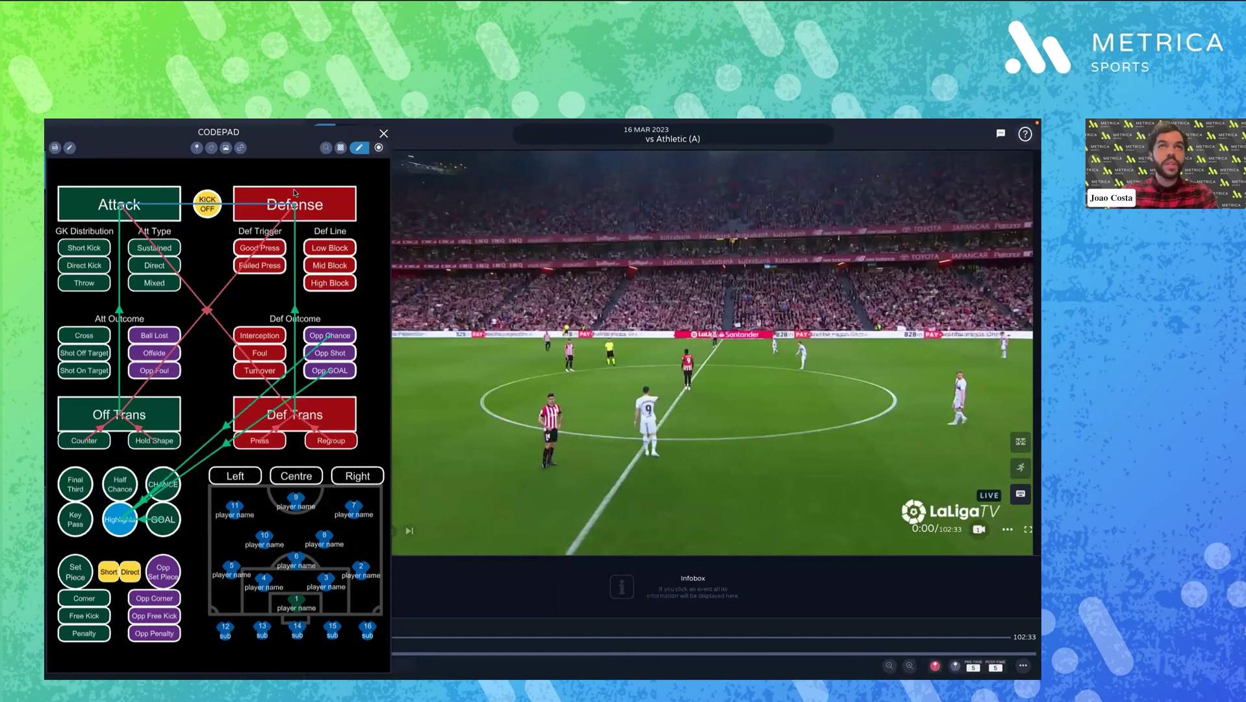
# Examine the Defense button's properties, and close the CodePad to return to the video project
pyautogui.click(311, 199)
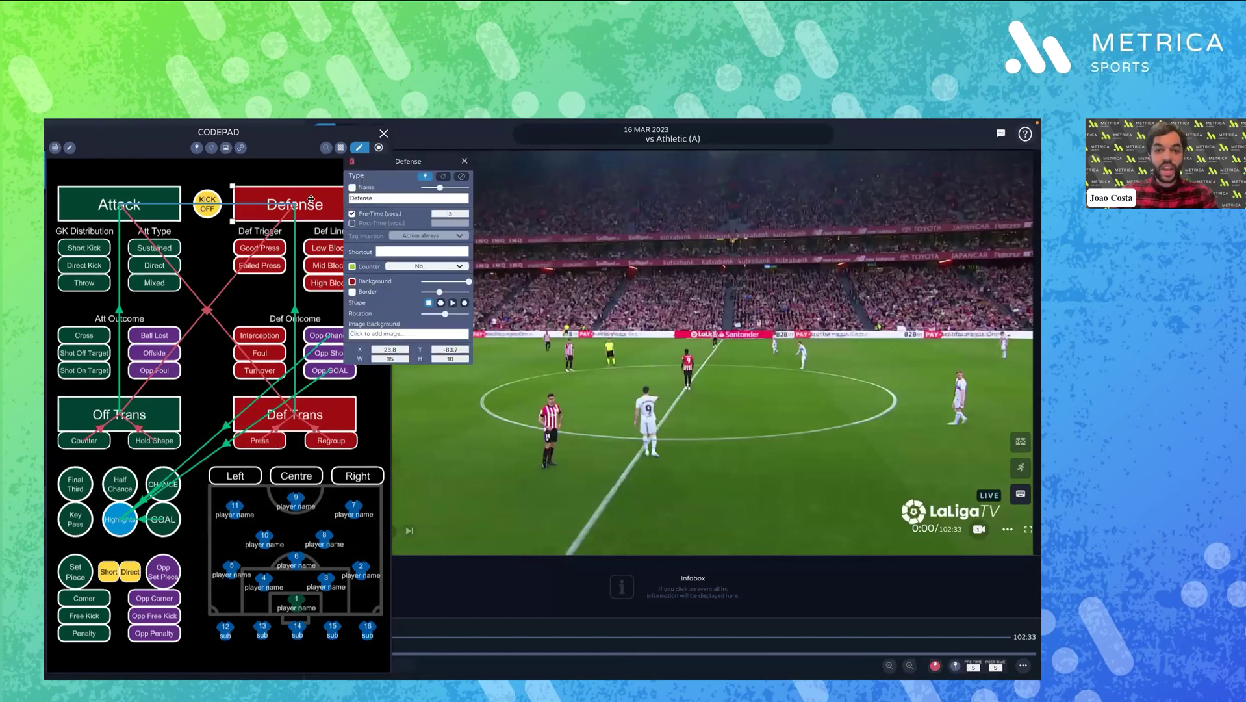
pyautogui.click(381, 134)
pyautogui.click(56, 134)
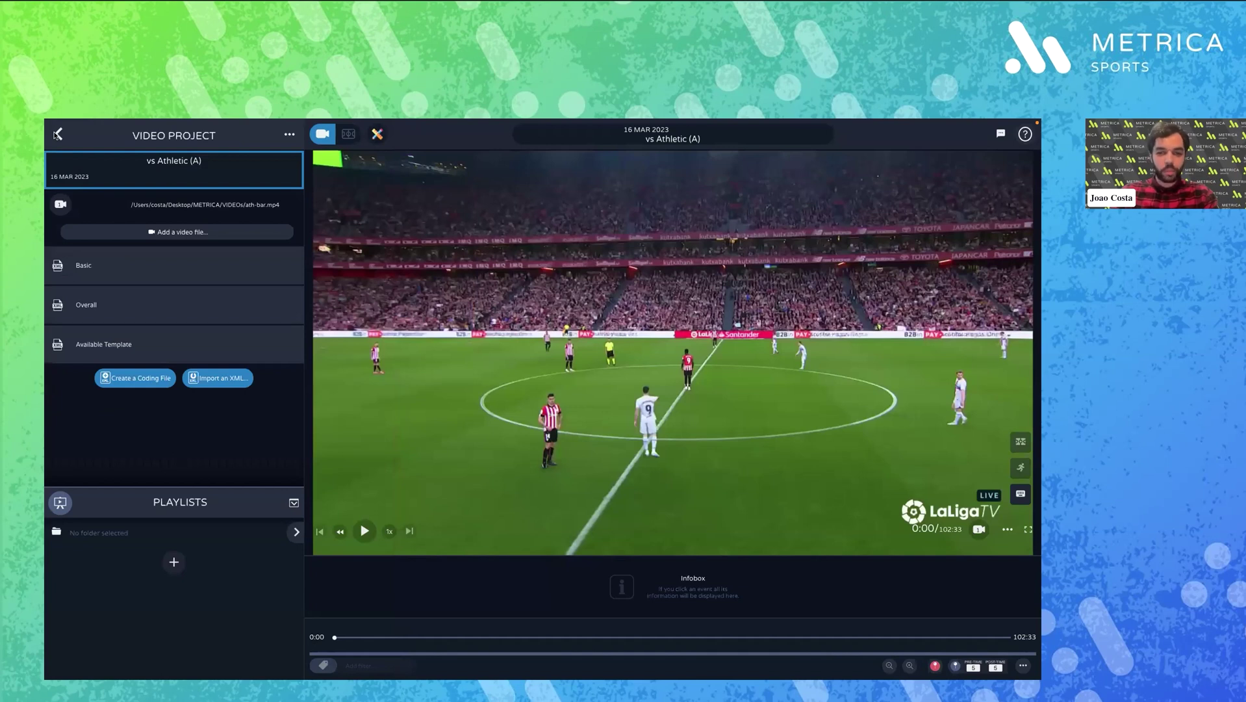
# Create a new coding file in the video project and open its empty CodePad over the video
pyautogui.click(138, 383)
pyautogui.click(145, 381)
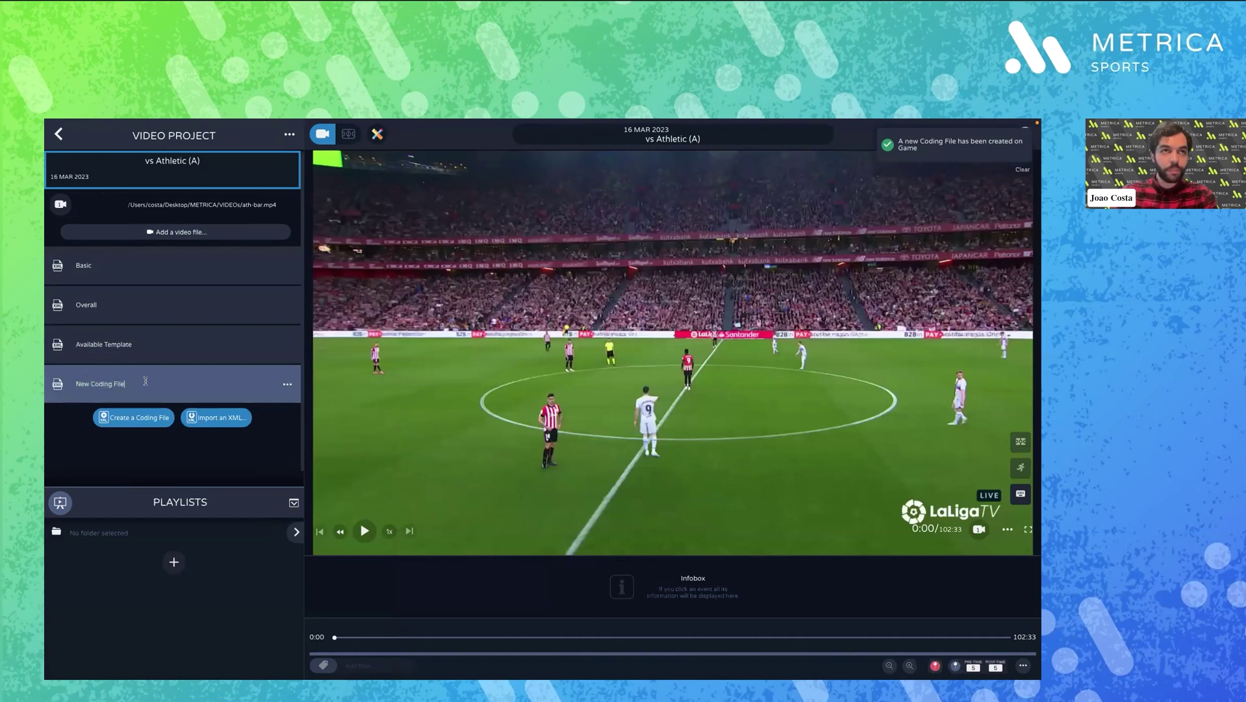
pyautogui.click(254, 390)
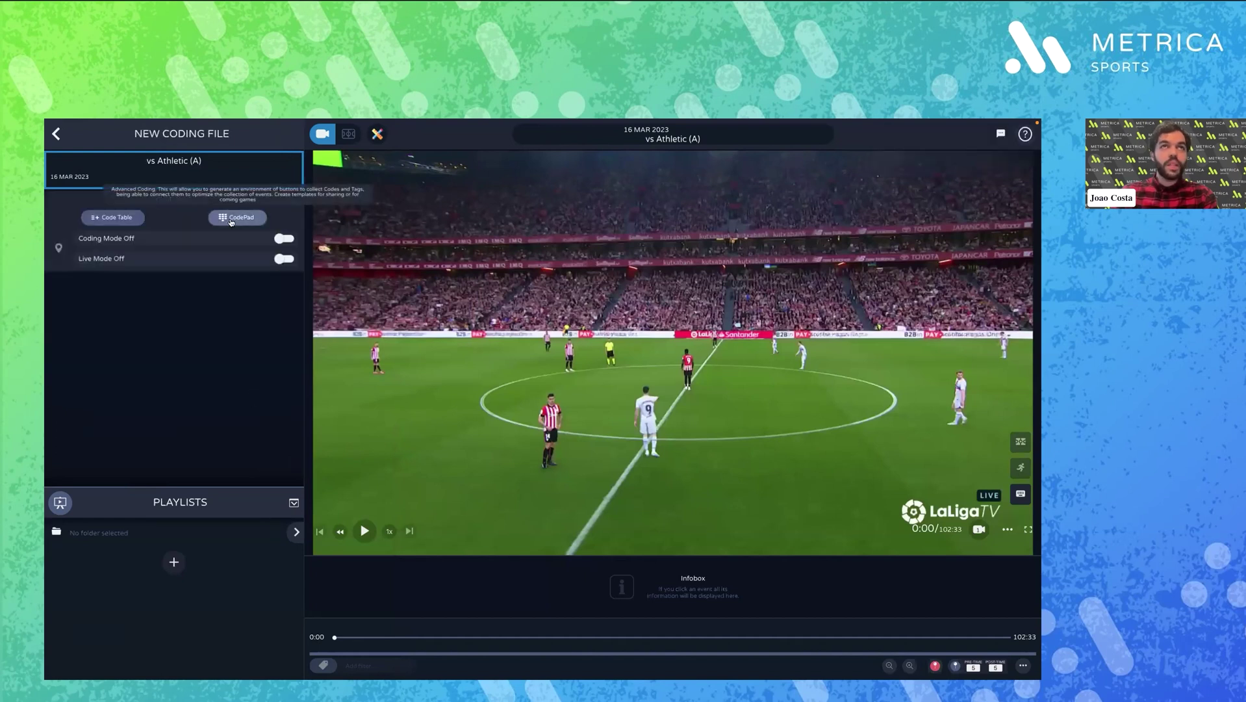
pyautogui.click(232, 219)
pyautogui.moveTo(443, 260); pyautogui.dragTo(234, 244)
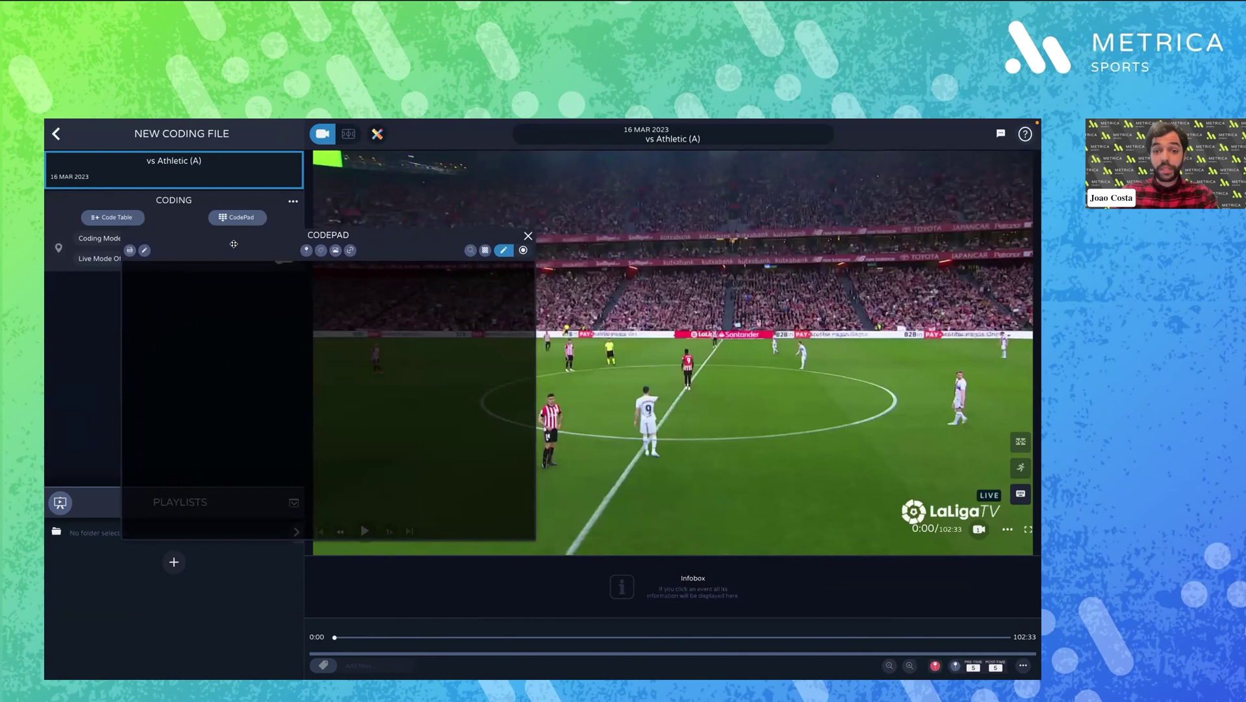
# Add a code button in the middle of the CodePad and name it Shots
pyautogui.click(307, 253)
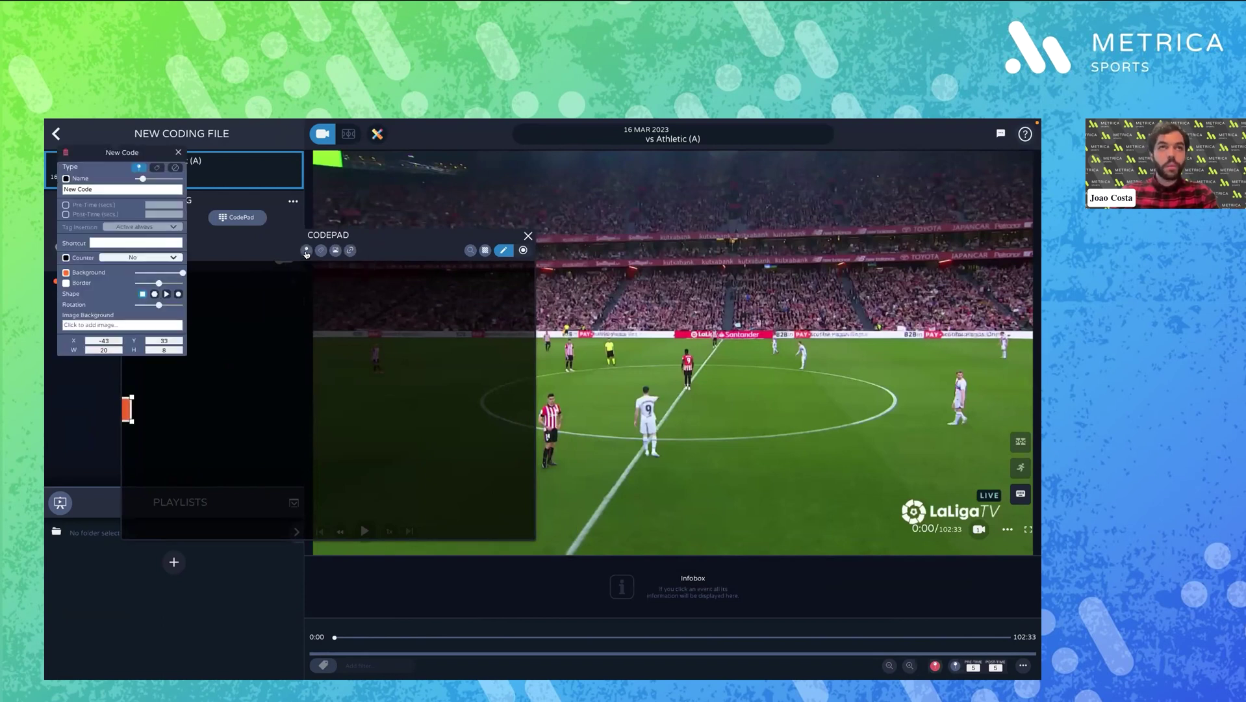
pyautogui.moveTo(168, 409); pyautogui.dragTo(354, 372)
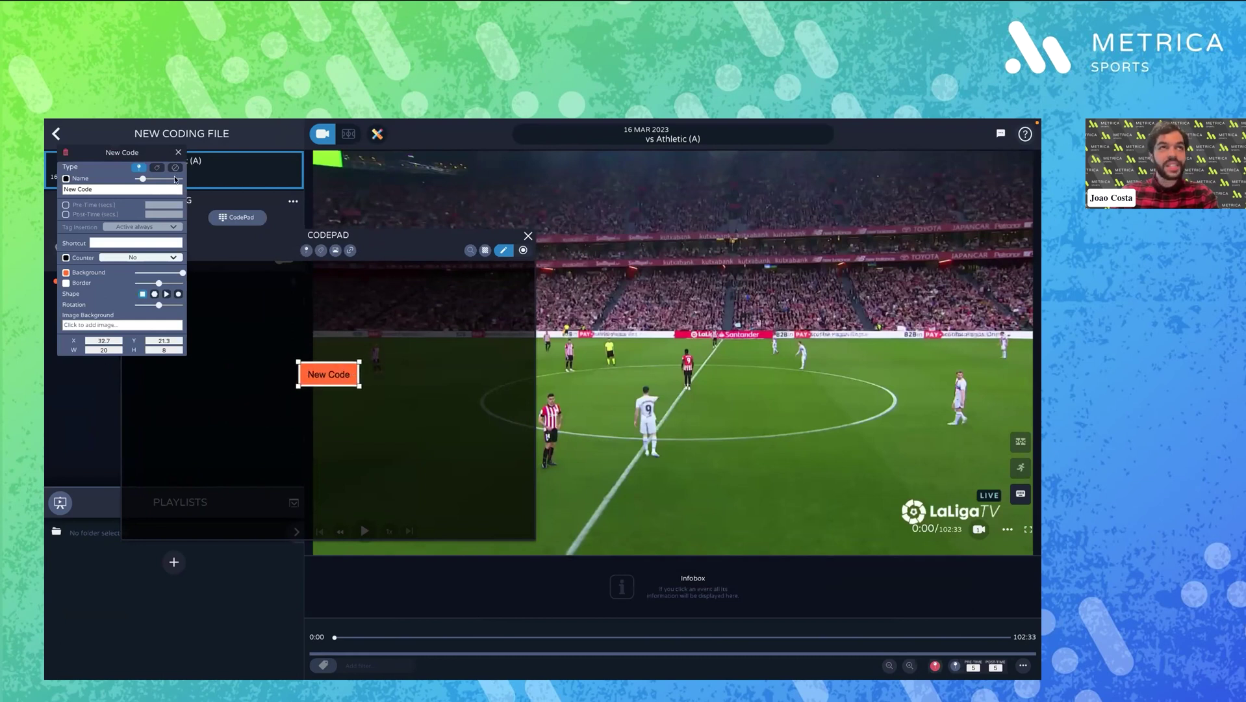
pyautogui.moveTo(148, 151); pyautogui.dragTo(235, 317)
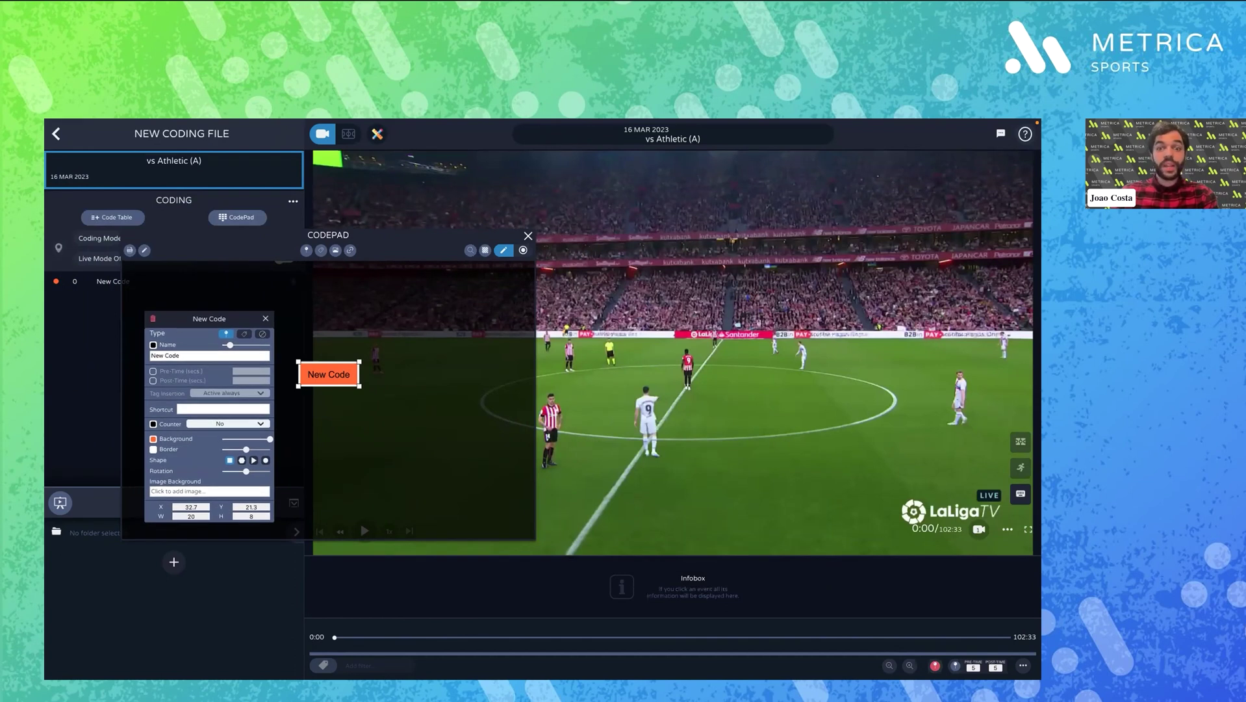
pyautogui.tripleClick(209, 356)
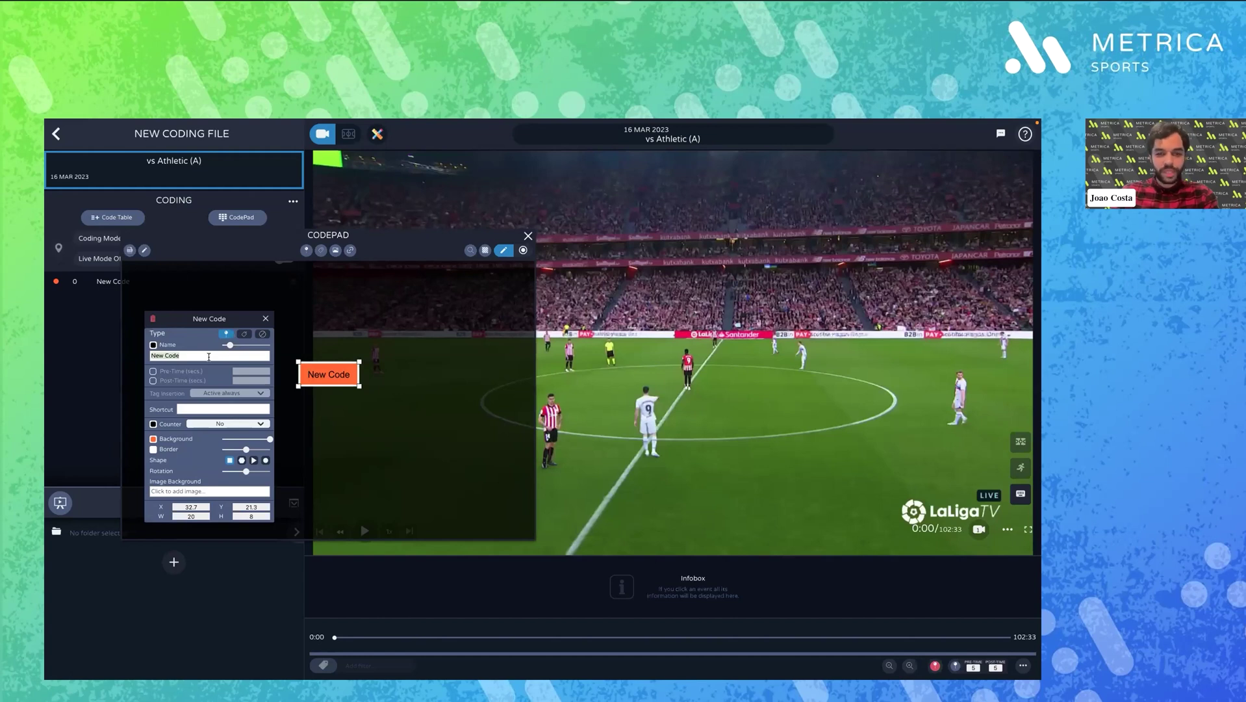
pyautogui.write('Shots')
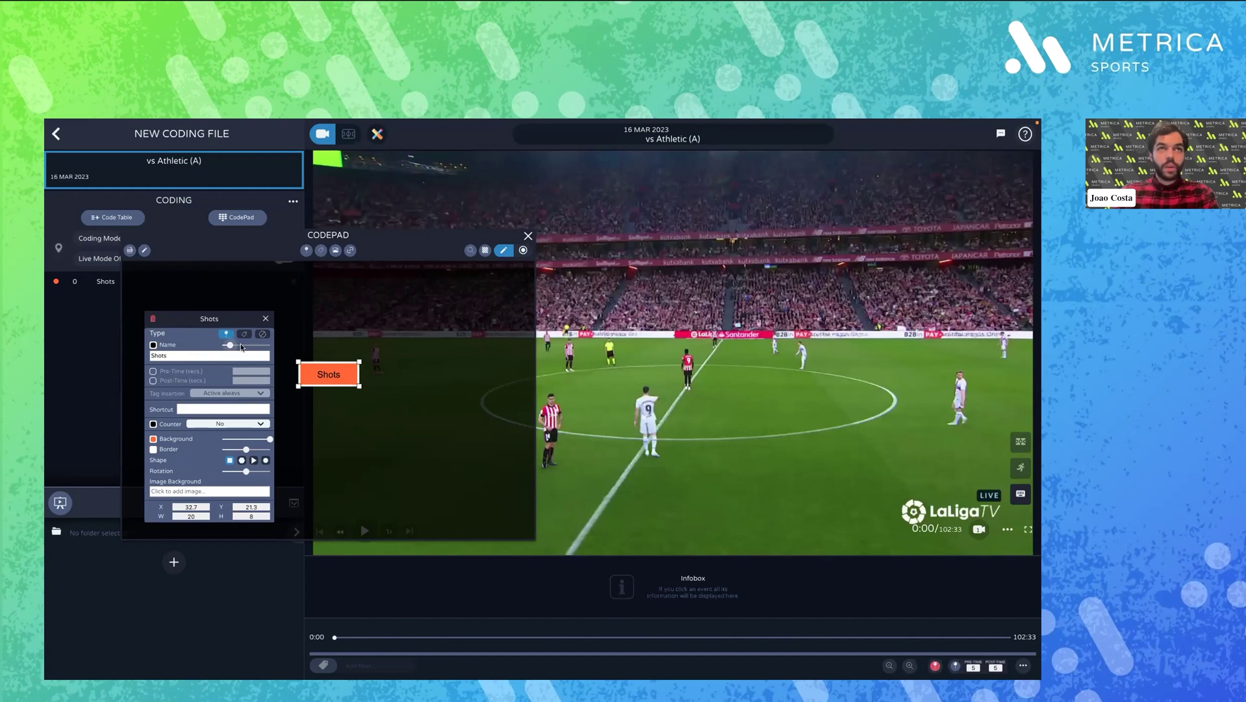
# Enlarge the Shots button's label text and give it a white background, with a rectangular shape
pyautogui.moveTo(230, 345); pyautogui.dragTo(244, 345)
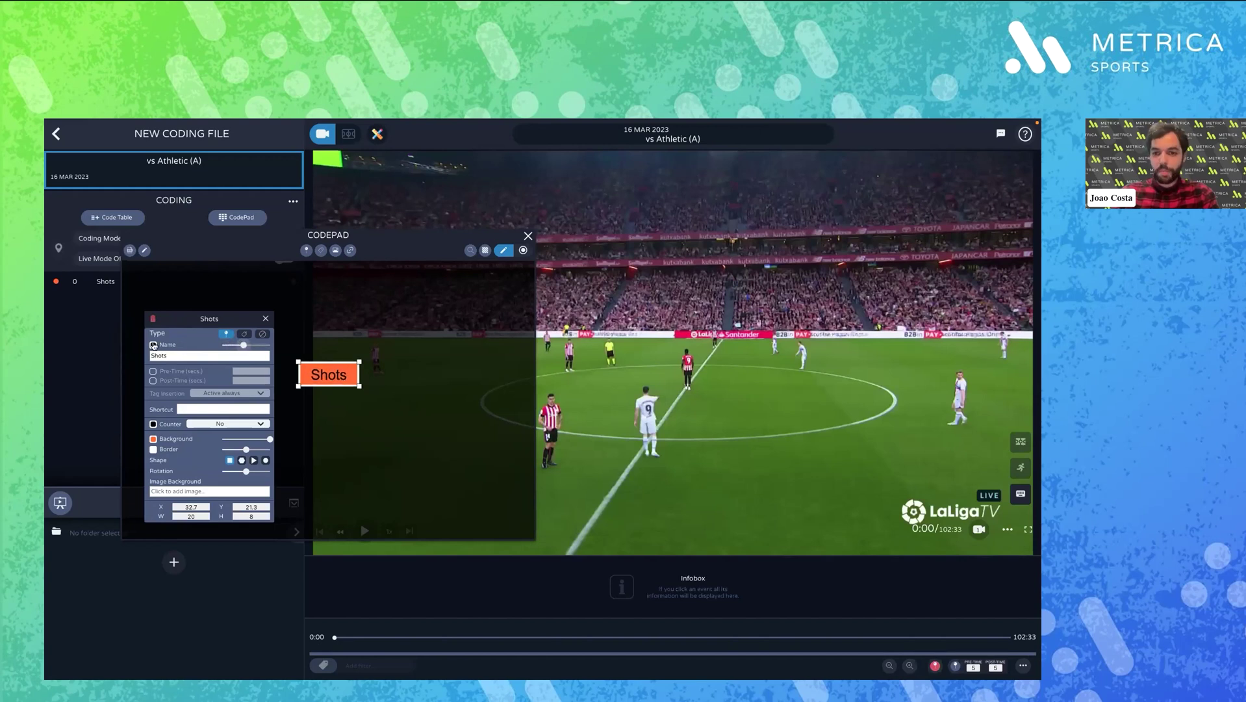
pyautogui.click(153, 438)
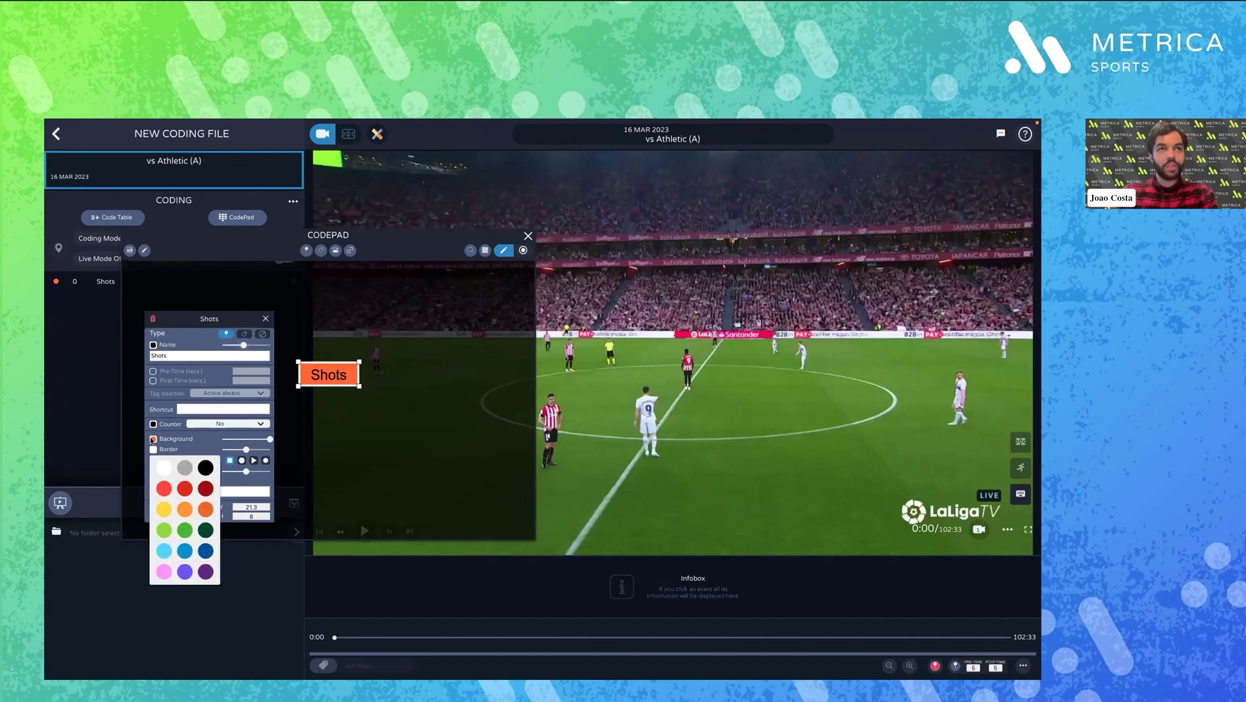
pyautogui.click(164, 469)
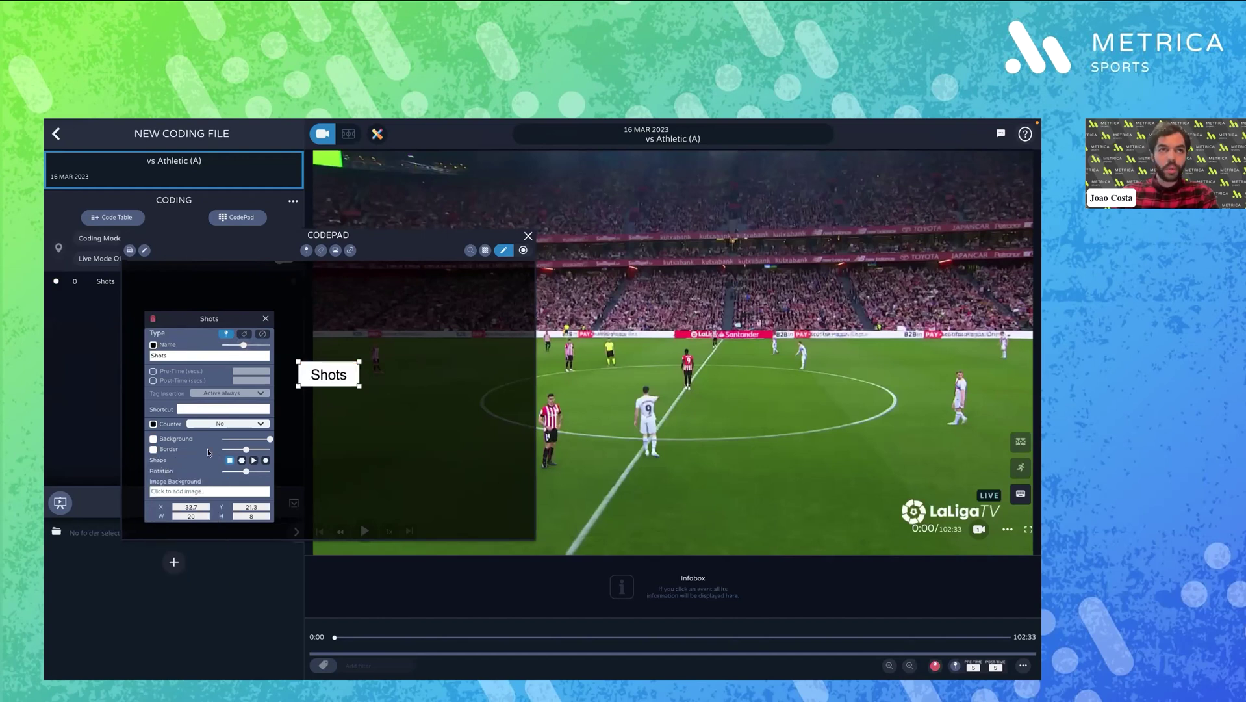
pyautogui.click(241, 460)
pyautogui.click(229, 460)
pyautogui.moveTo(246, 472)
pyautogui.mouseDown()
pyautogui.moveTo(235, 473)
pyautogui.moveTo(246, 473)
pyautogui.mouseUp()
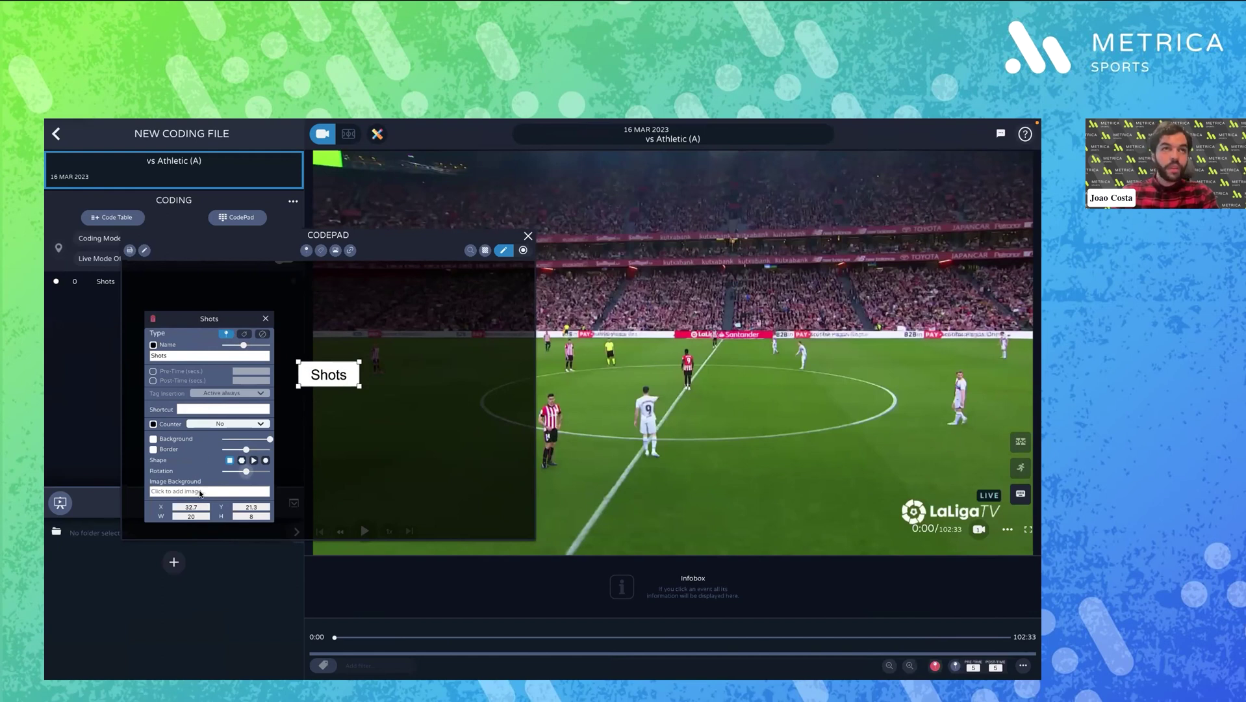
# Enable pre-time and post-time for the Shots code, with both at 10 seconds
pyautogui.click(152, 371)
pyautogui.click(153, 381)
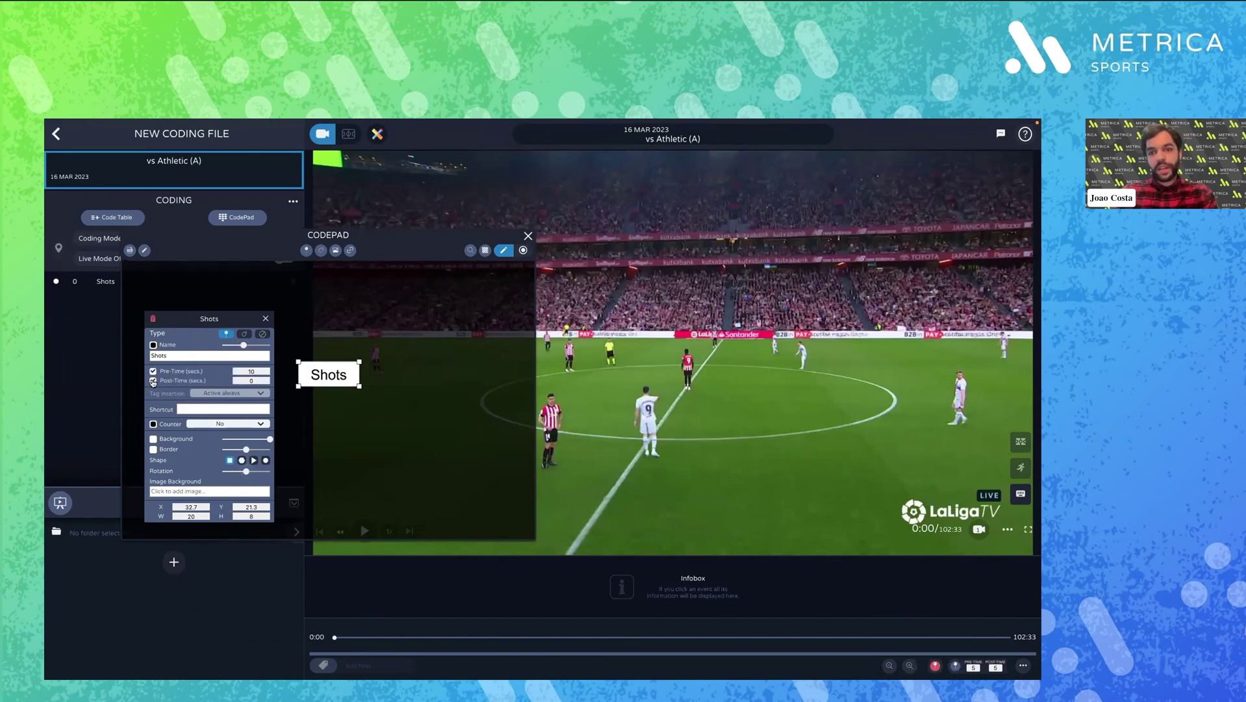
pyautogui.click(250, 381)
pyautogui.write('10')
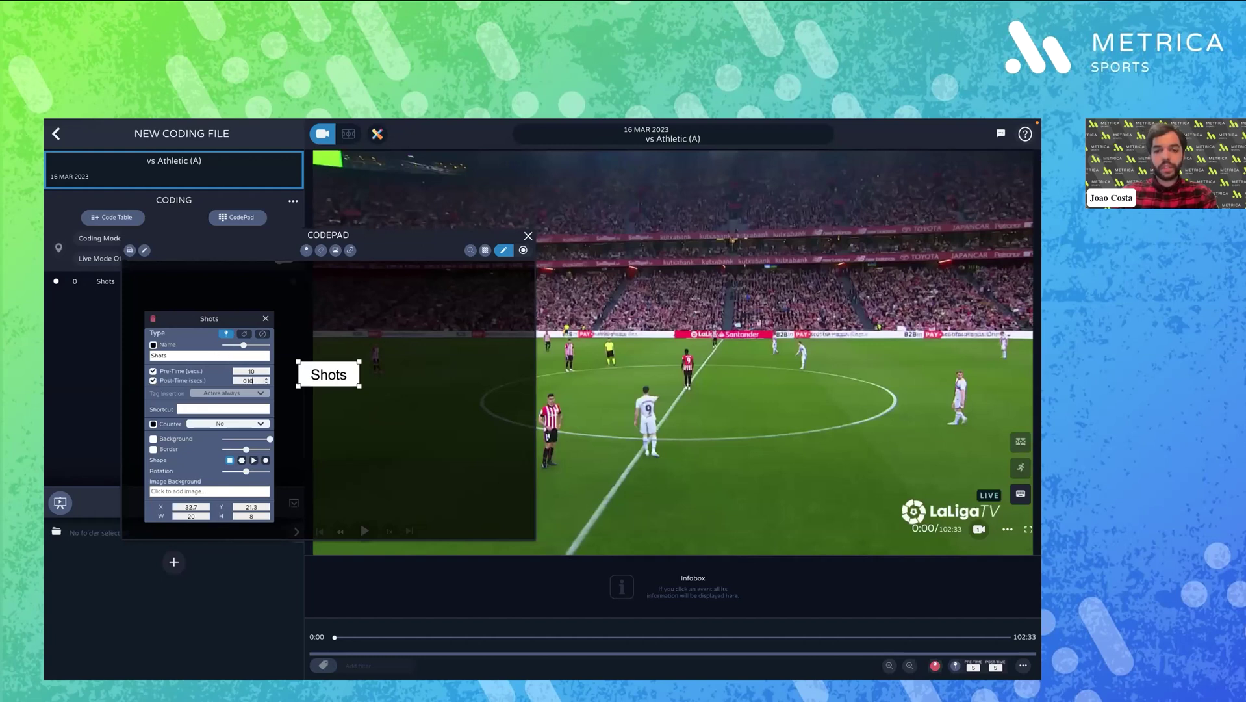
pyautogui.click(176, 398)
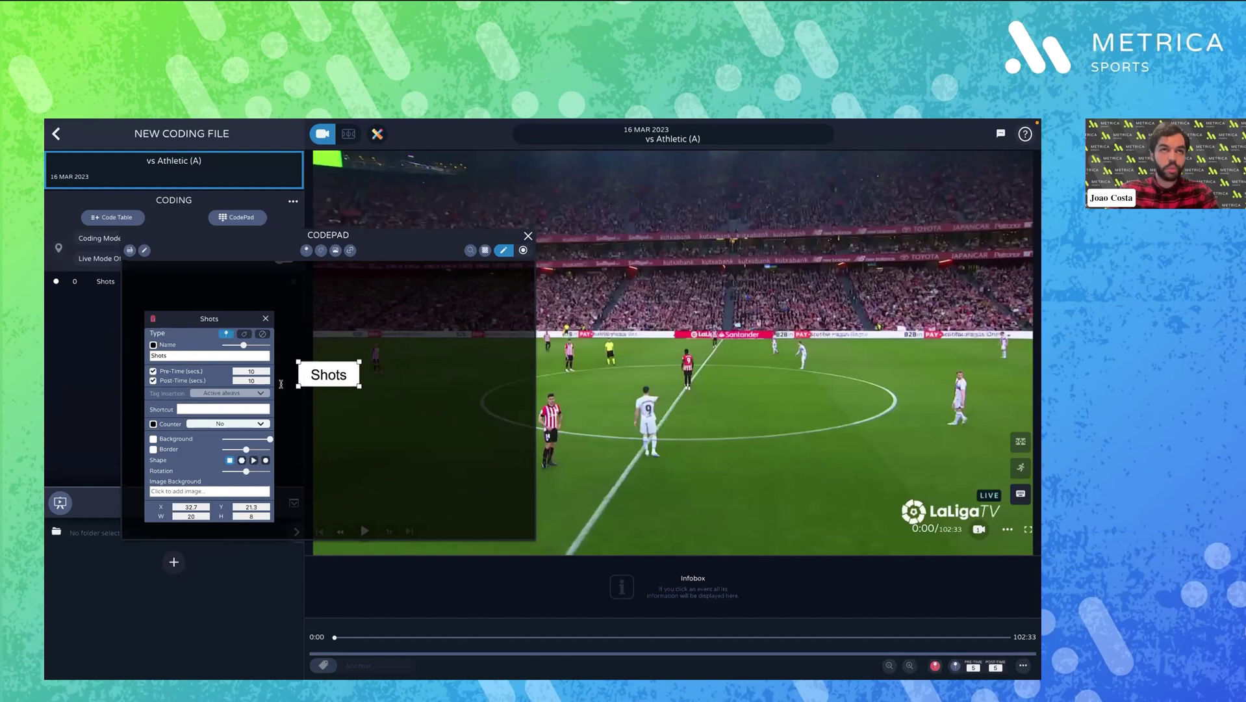
# Set the Shots button's shortcut to 0 and its counter to Top-Right, and enlarge the button to about 32 by 13
pyautogui.moveTo(210, 318); pyautogui.dragTo(202, 314)
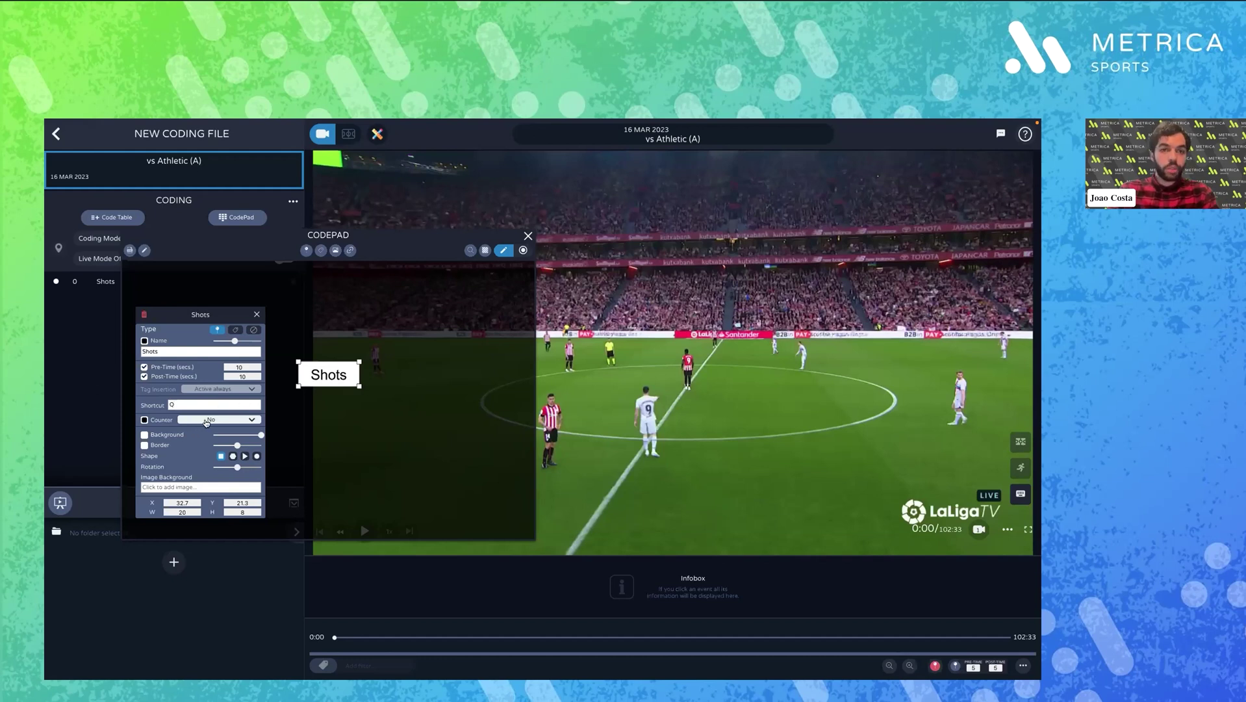
pyautogui.click(206, 423)
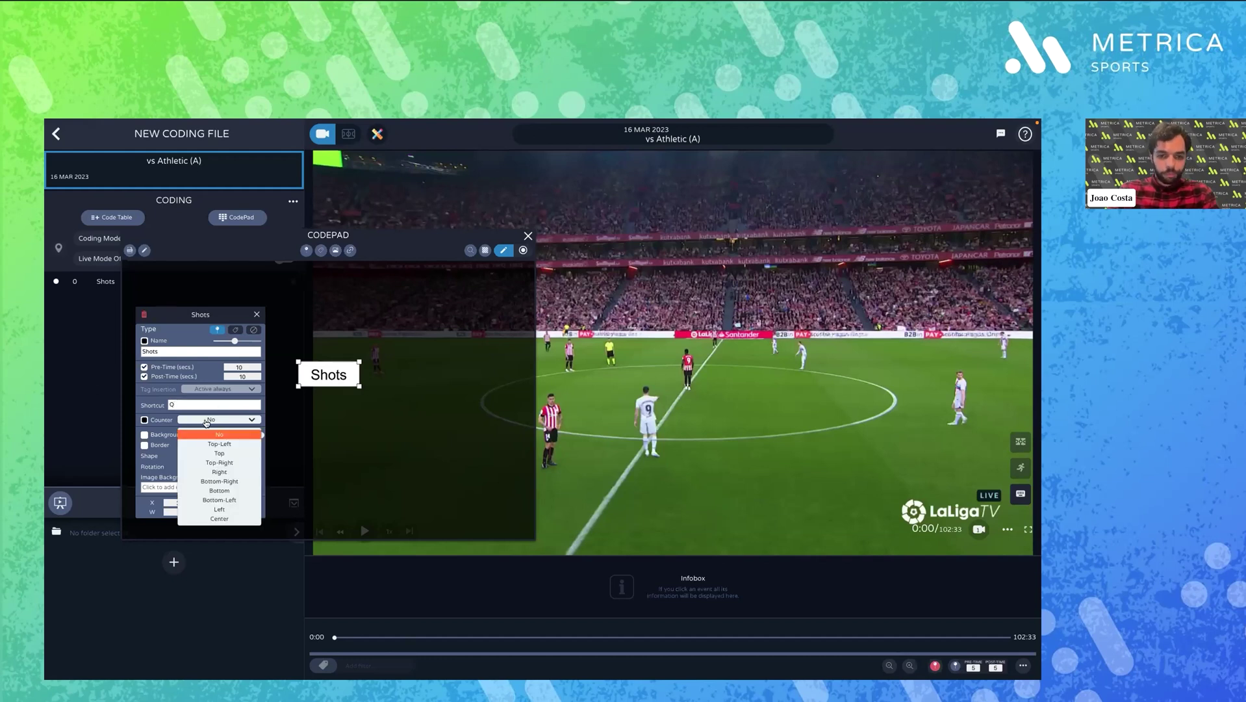
pyautogui.click(237, 461)
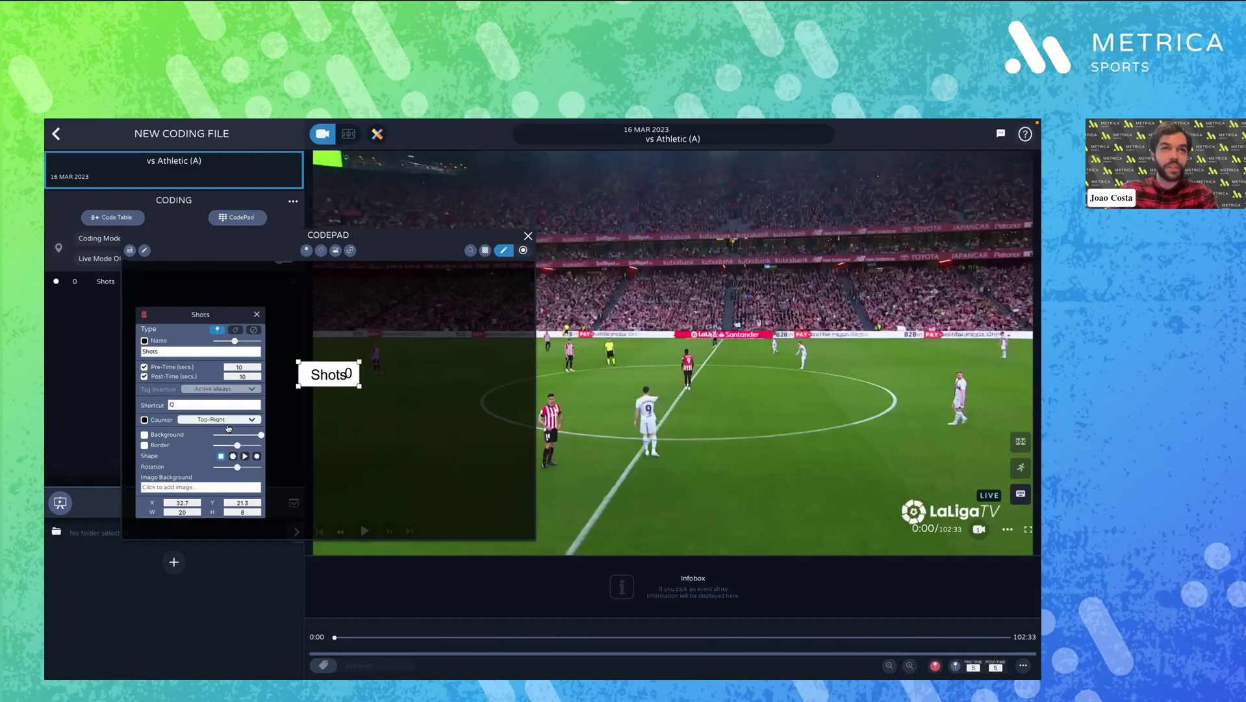
pyautogui.moveTo(298, 386); pyautogui.dragTo(265, 401)
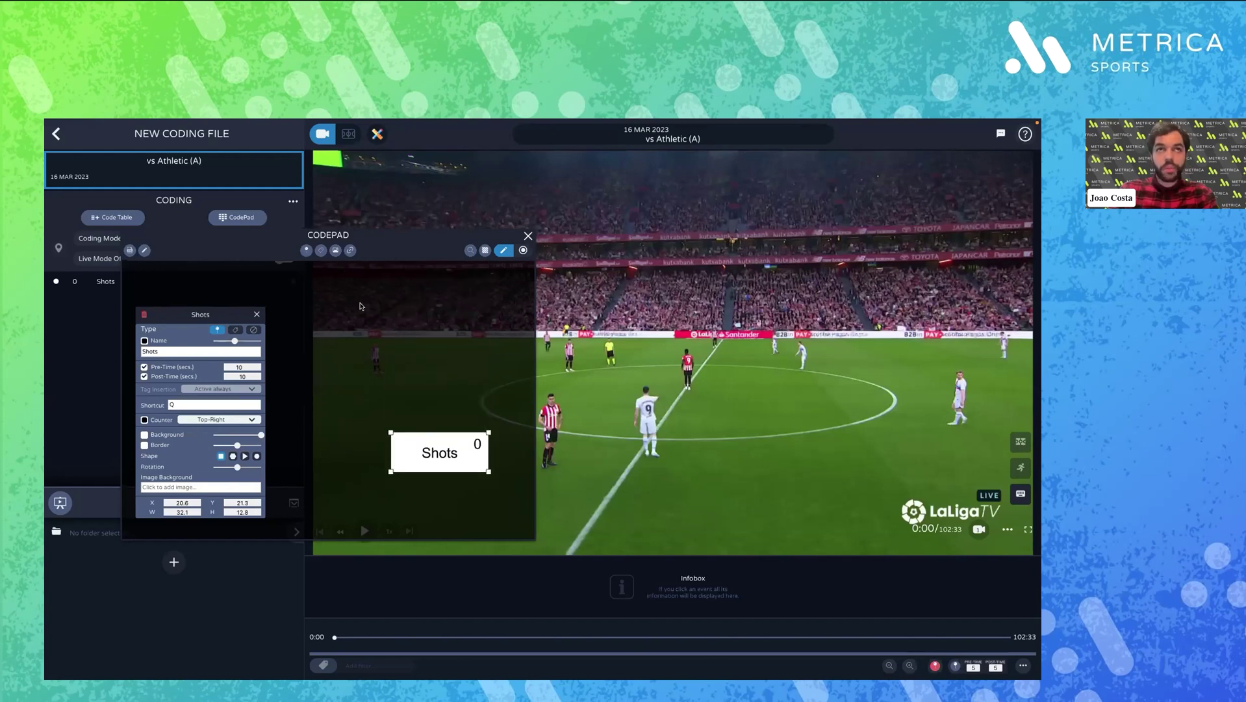
# Add another code button in the upper part of the CodePad and place a duplicate of the Shots button above the original
pyautogui.click(306, 250)
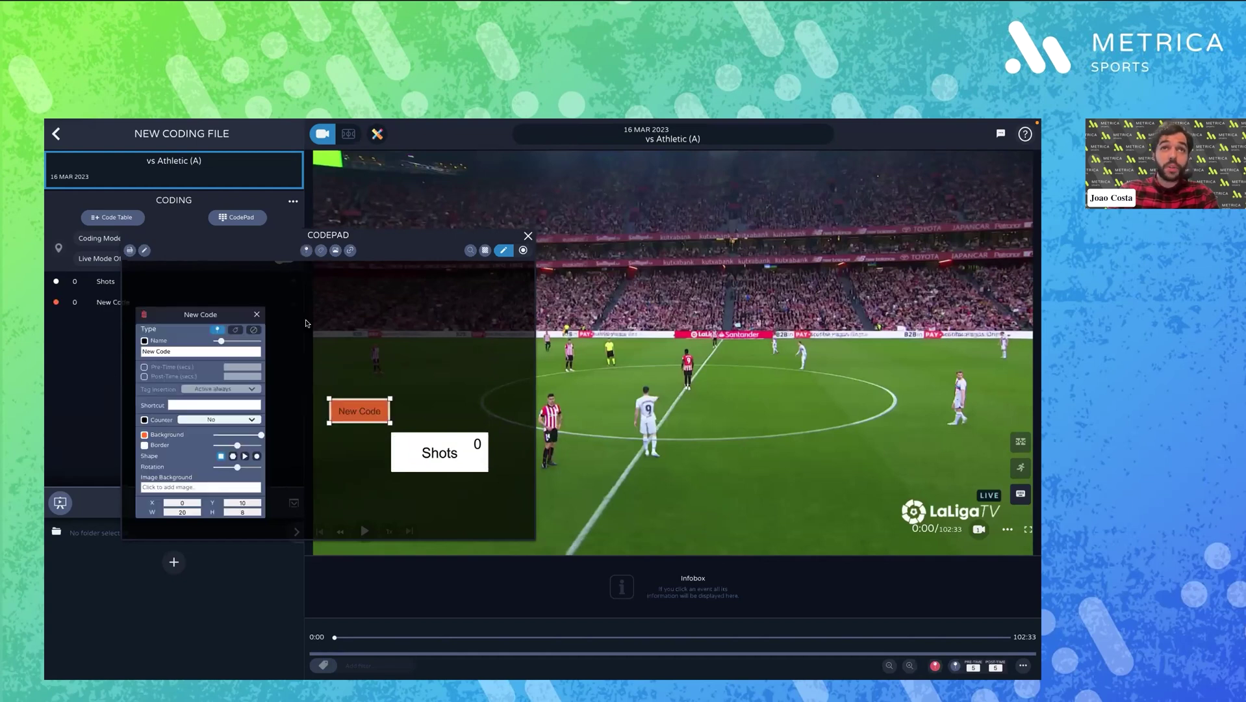
pyautogui.moveTo(357, 401); pyautogui.dragTo(375, 339)
pyautogui.click(435, 451)
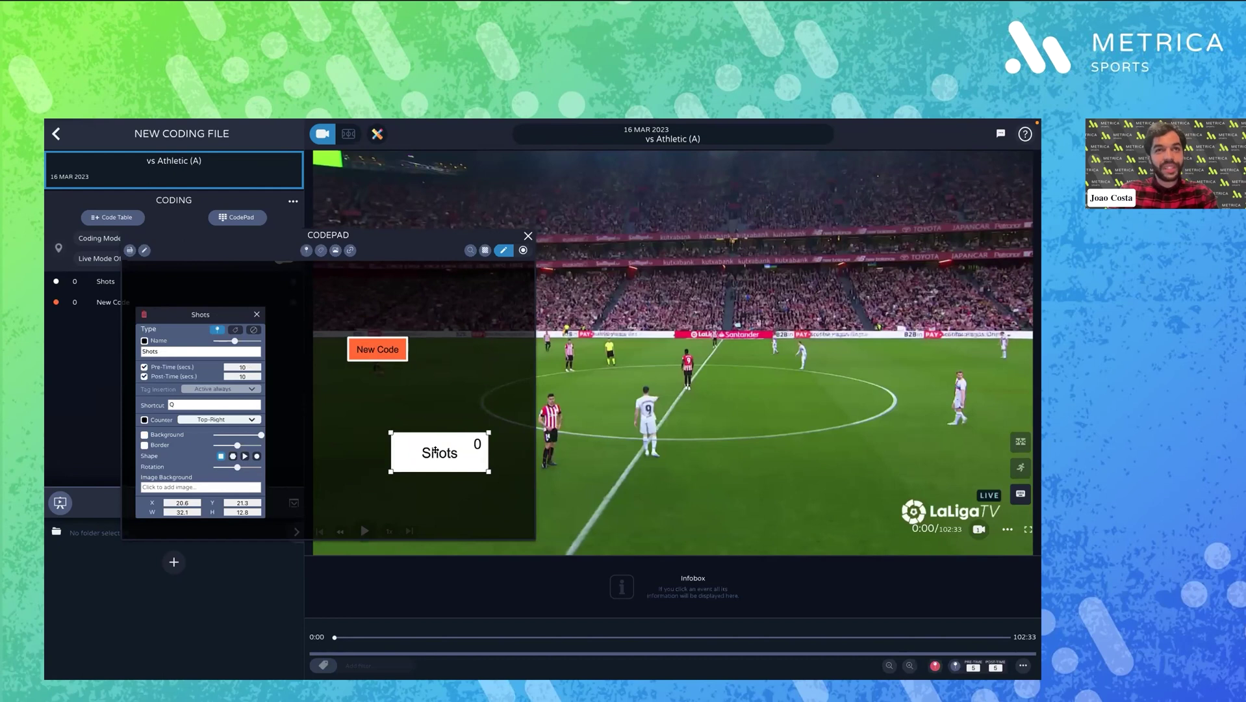
pyautogui.click(441, 400)
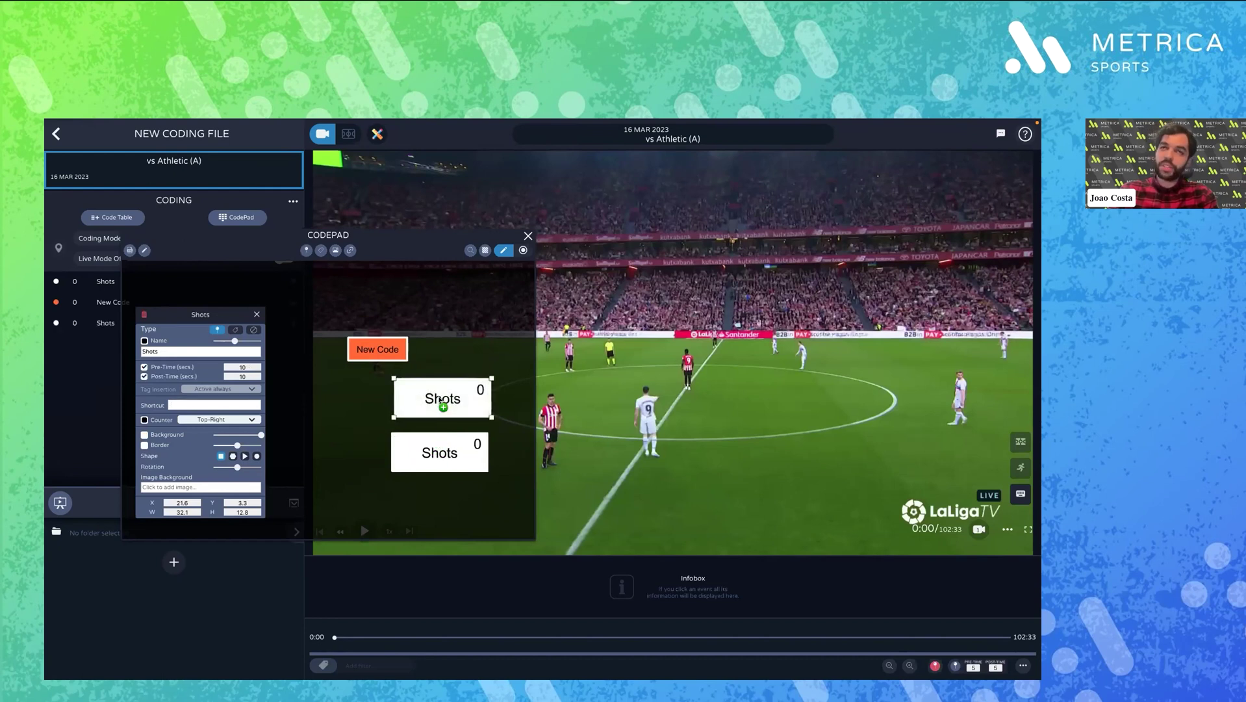
pyautogui.moveTo(442, 399)
pyautogui.mouseDown()
pyautogui.moveTo(452, 405)
pyautogui.moveTo(437, 405)
pyautogui.mouseUp()
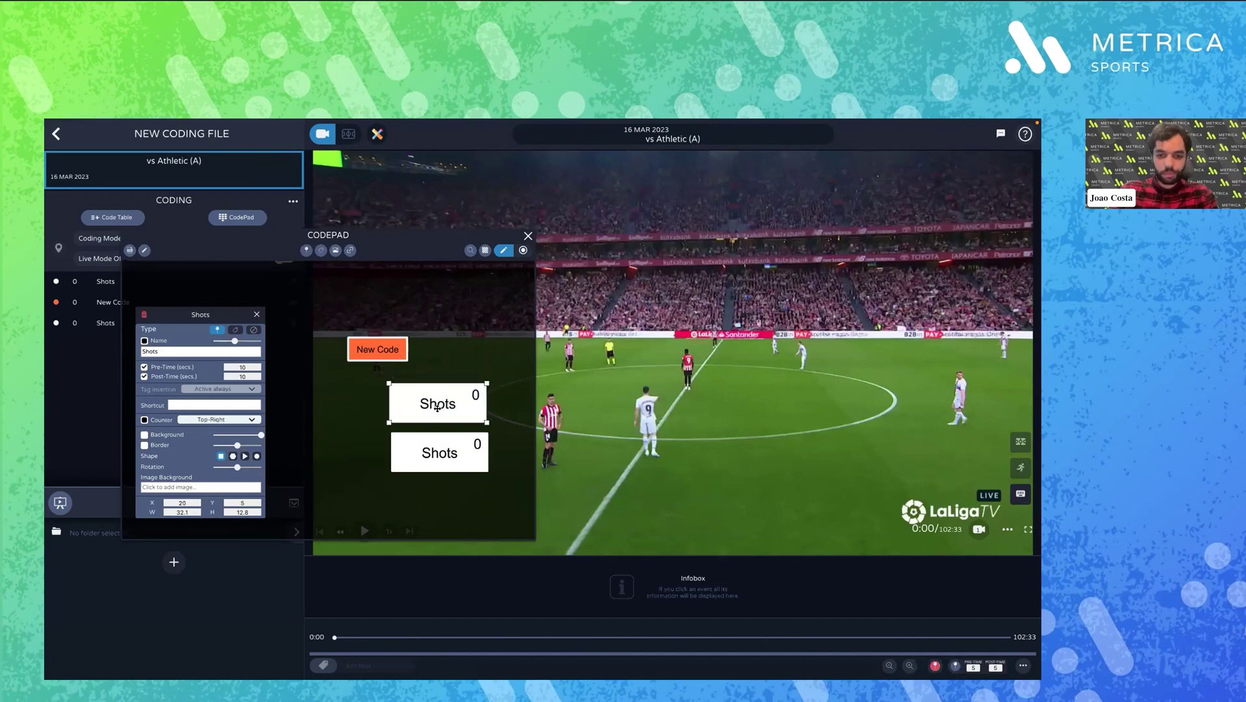
# Stack the two Shots buttons in one column beneath the New Code button, with the original at X 5, Y 20
pyautogui.click(441, 503)
pyautogui.moveTo(436, 450); pyautogui.dragTo(405, 447)
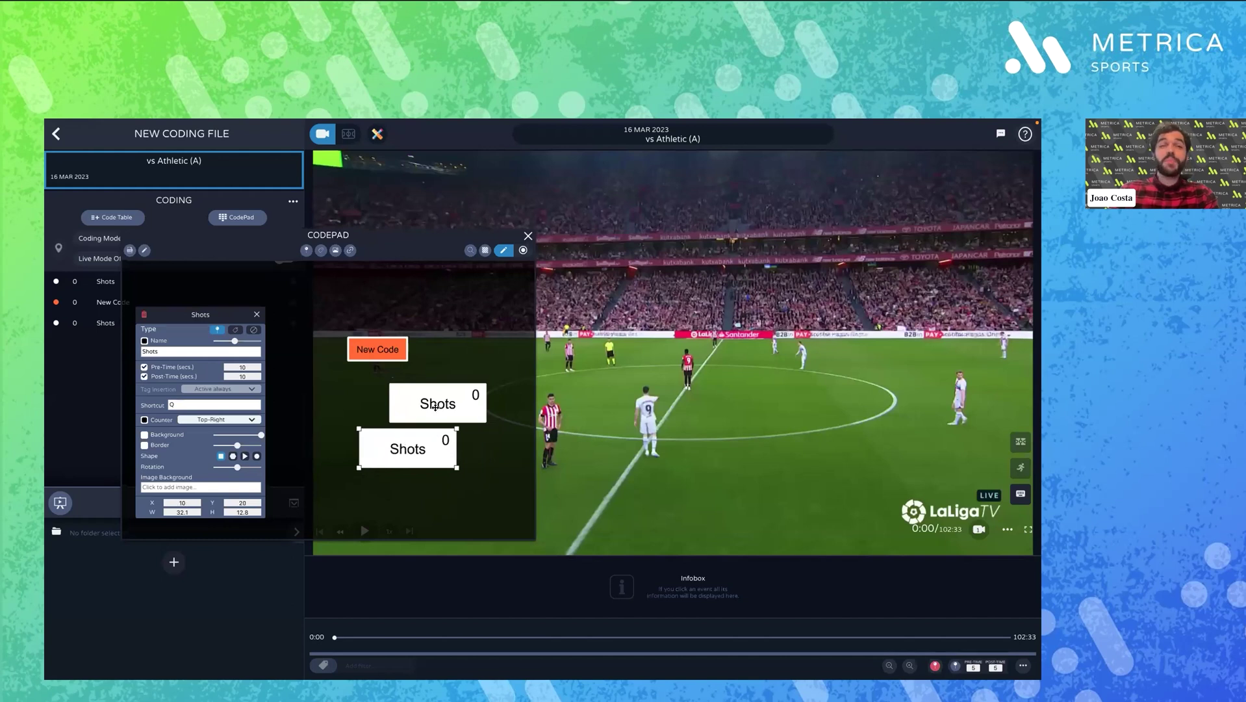
pyautogui.moveTo(435, 406); pyautogui.dragTo(397, 408)
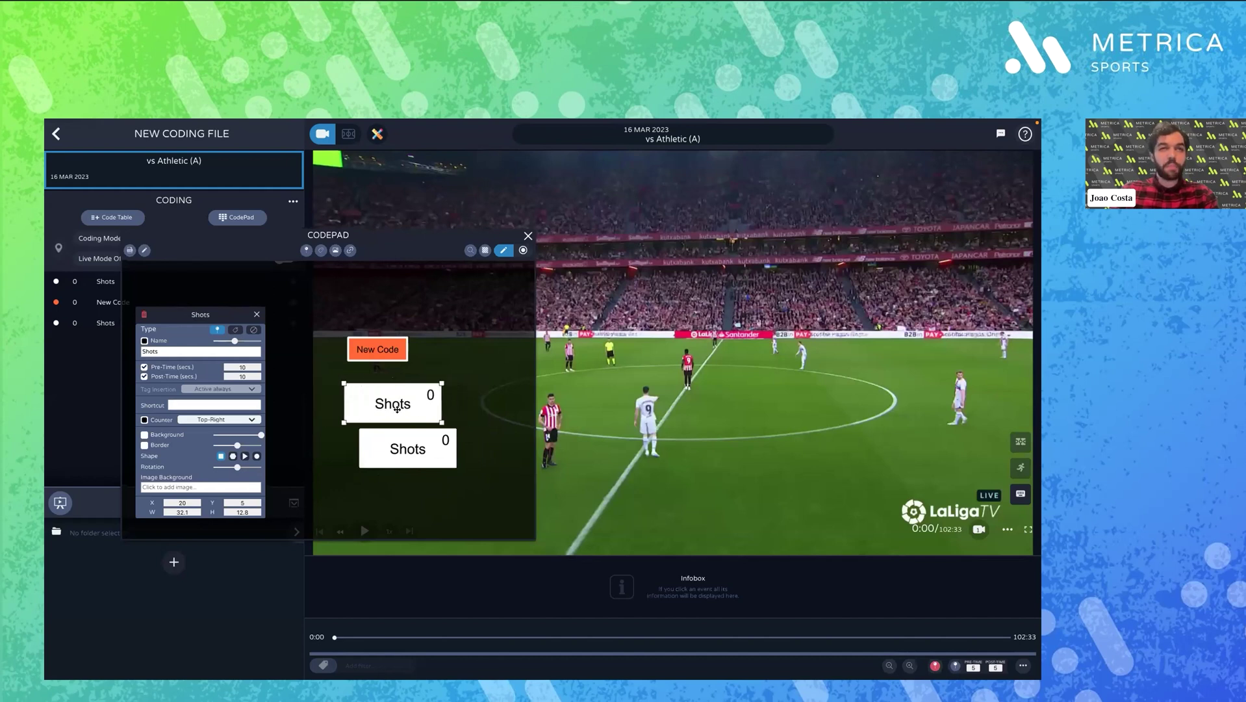
pyautogui.moveTo(392, 460); pyautogui.dragTo(377, 458)
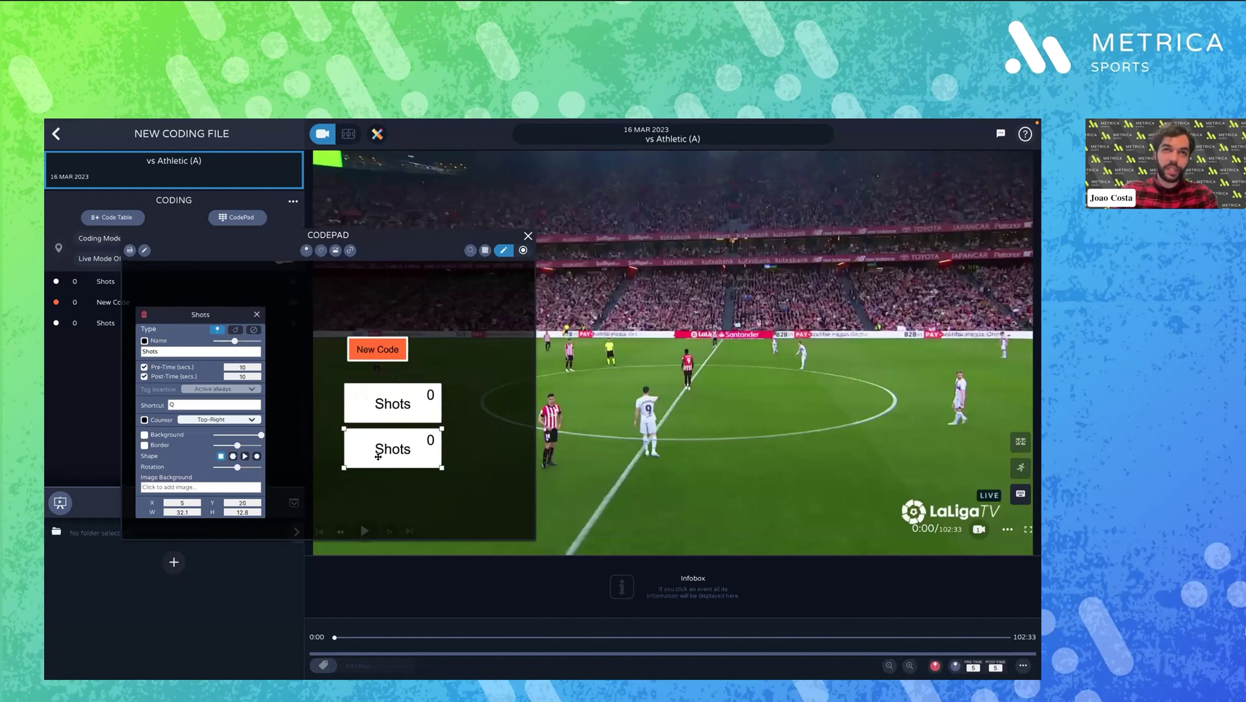
# Move the New Code button to X 10, Y -10, above the two Shots buttons
pyautogui.moveTo(384, 355)
pyautogui.mouseDown()
pyautogui.moveTo(402, 355)
pyautogui.moveTo(389, 358)
pyautogui.mouseUp()
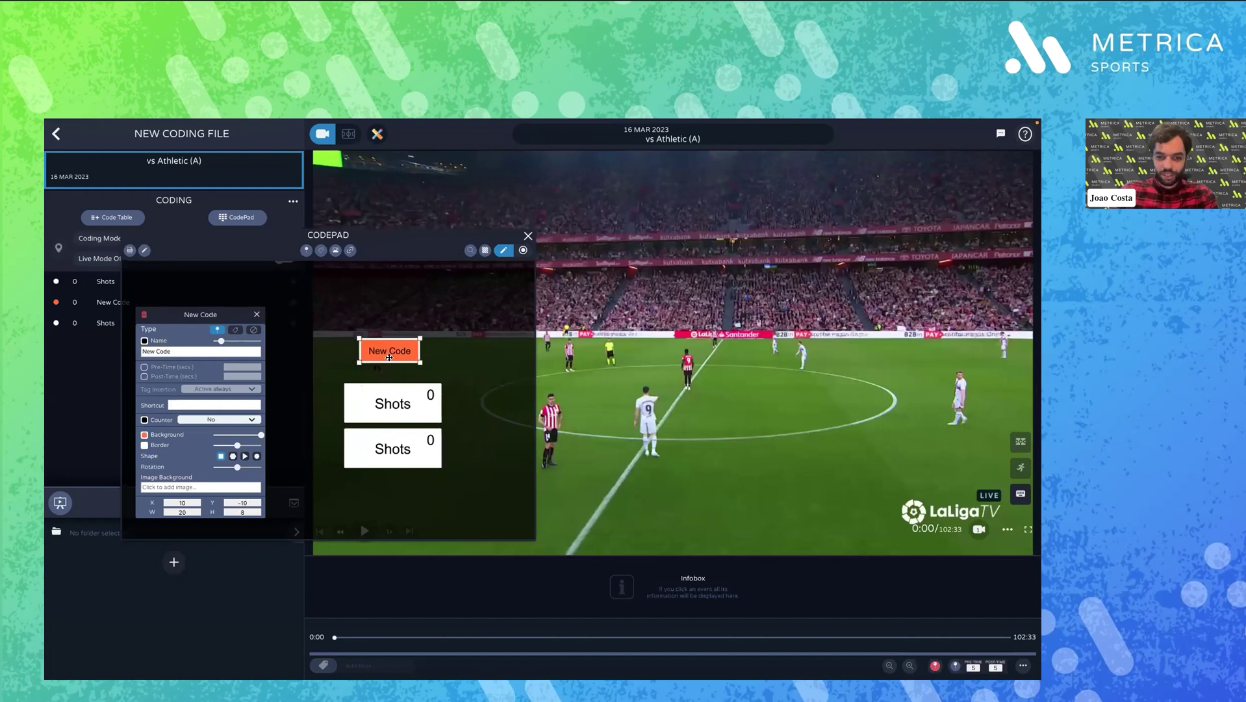
pyautogui.scroll(-2, 388, 522)
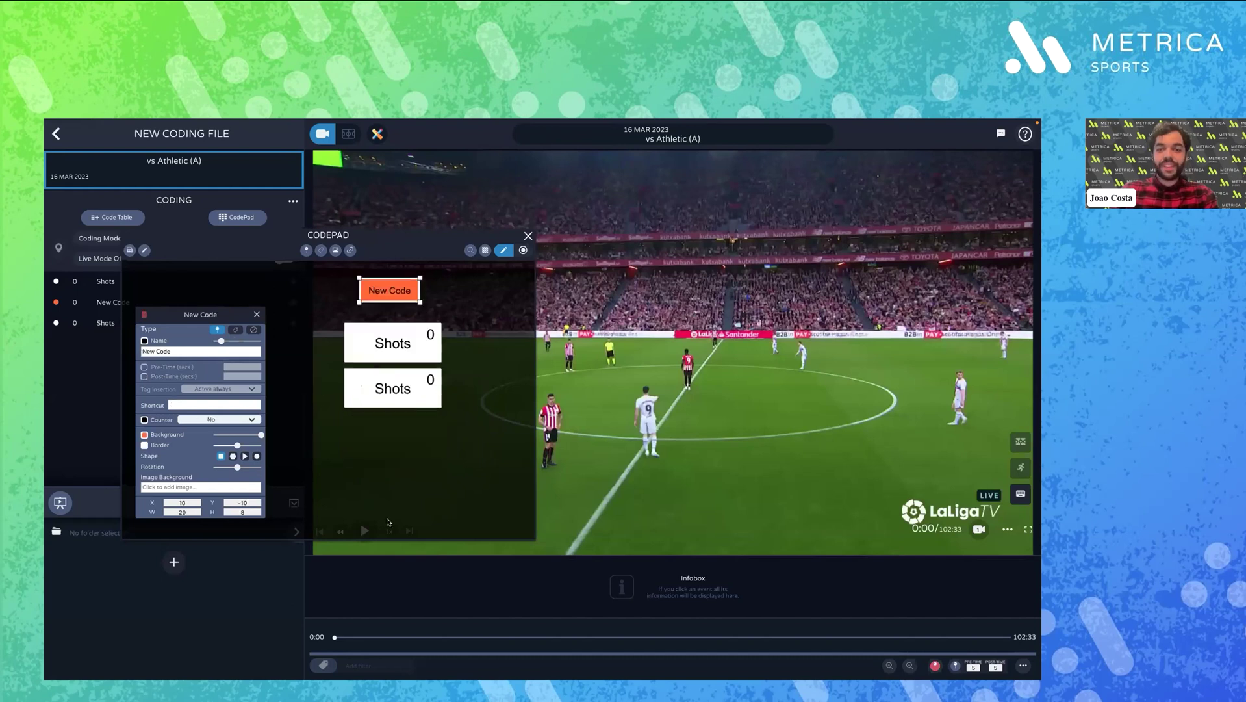
pyautogui.scroll(1, 389, 520)
# Shrink the lower Shots button slightly to about 31 by 12 and shift its properties window aside
pyautogui.click(401, 453)
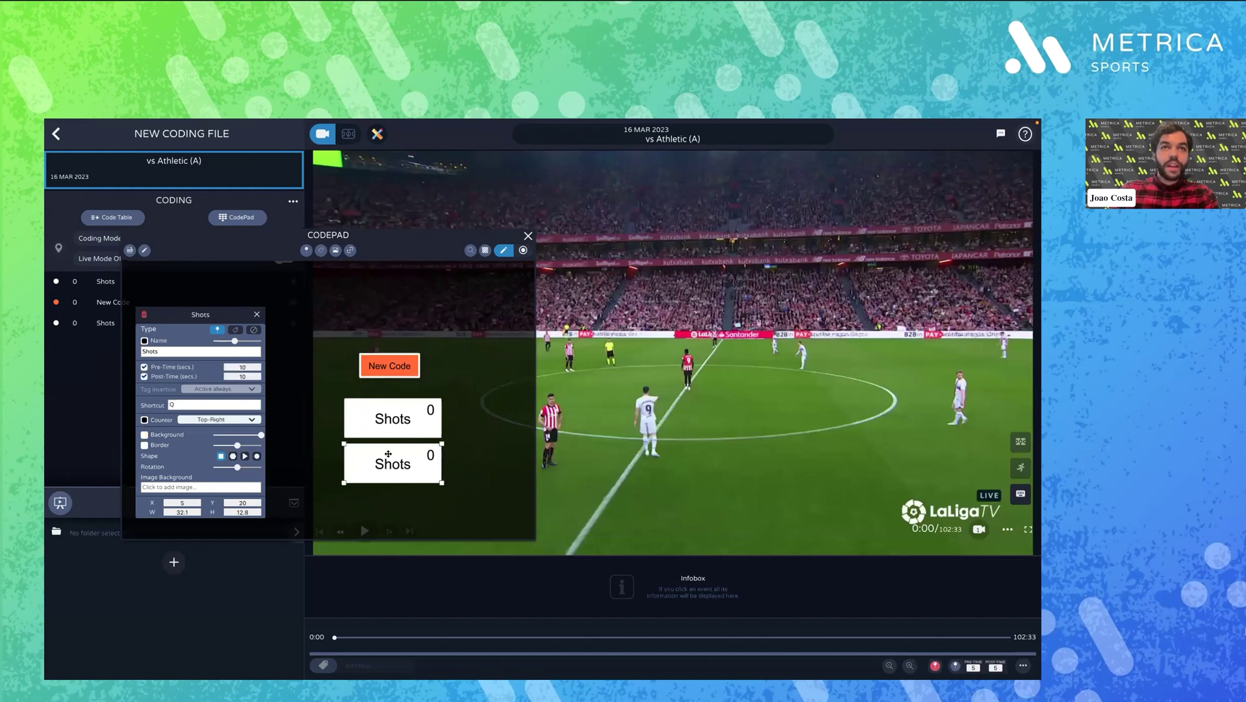
pyautogui.click(258, 511)
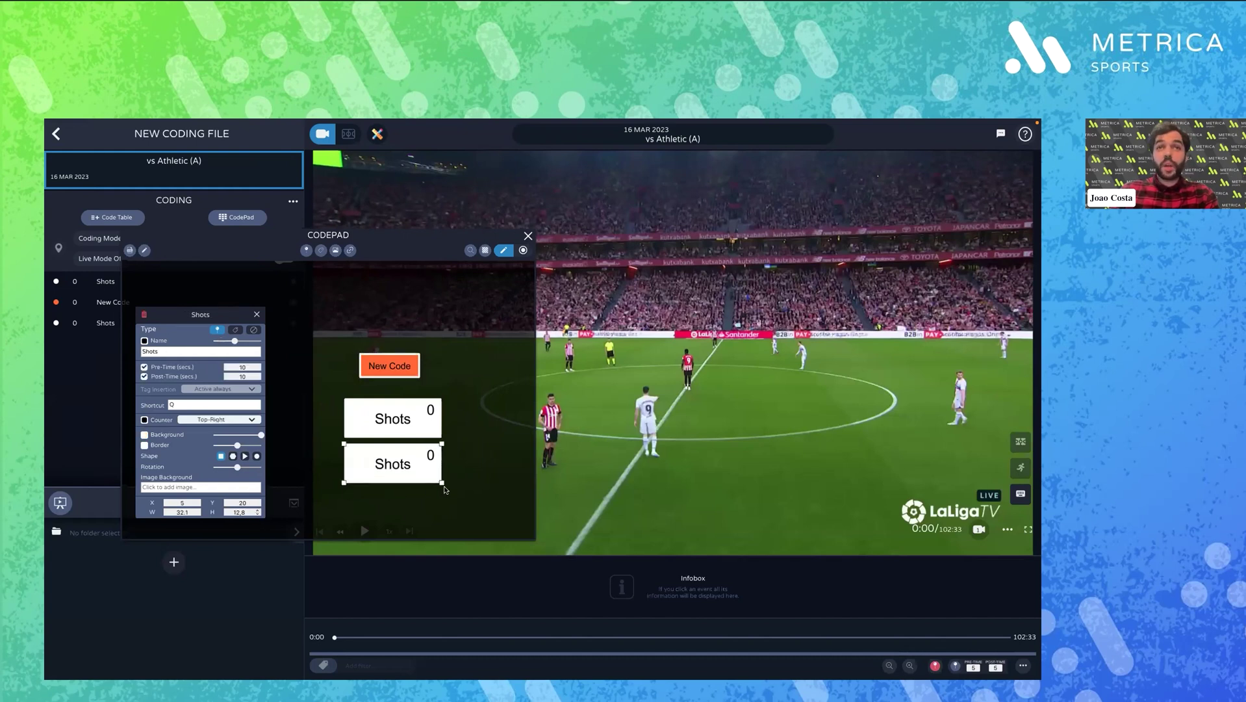
pyautogui.click(441, 483)
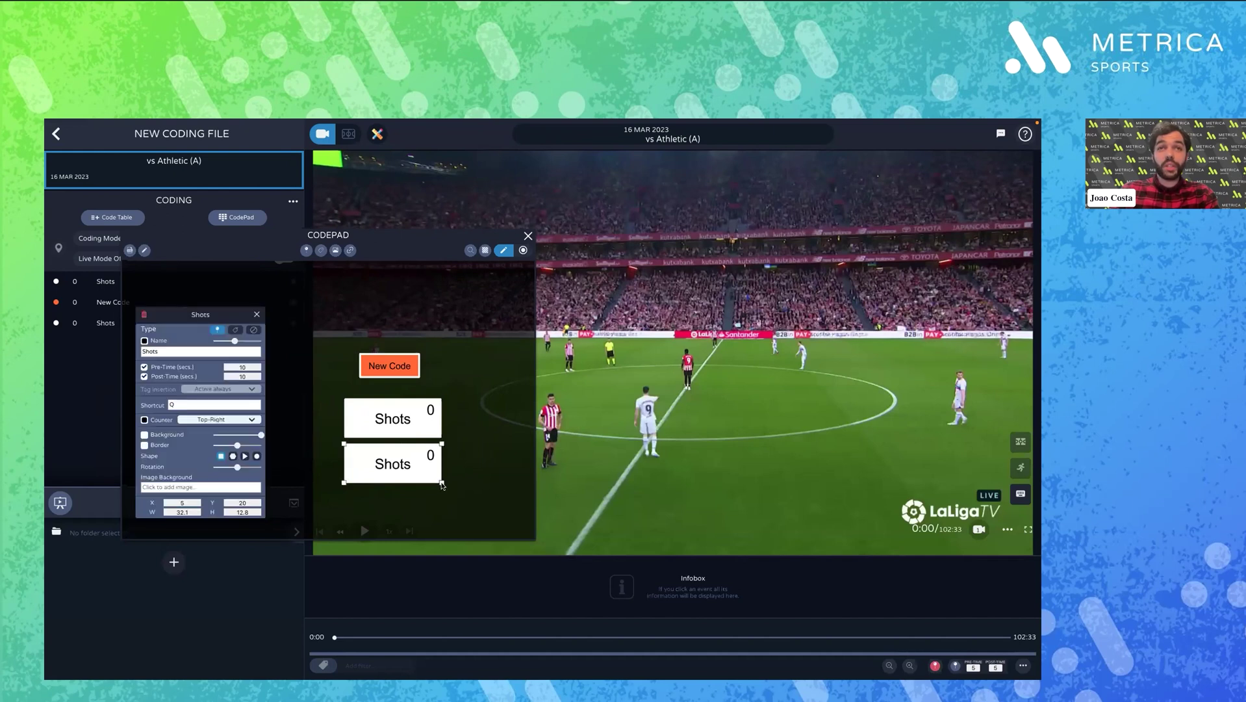
pyautogui.click(441, 484)
pyautogui.click(441, 483)
pyautogui.click(429, 471)
pyautogui.moveTo(442, 483)
pyautogui.mouseDown()
pyautogui.moveTo(472, 493)
pyautogui.moveTo(474, 508)
pyautogui.moveTo(438, 525)
pyautogui.moveTo(475, 473)
pyautogui.moveTo(487, 515)
pyautogui.moveTo(518, 503)
pyautogui.moveTo(423, 464)
pyautogui.moveTo(458, 494)
pyautogui.moveTo(433, 485)
pyautogui.moveTo(437, 468)
pyautogui.moveTo(439, 479)
pyautogui.mouseUp()
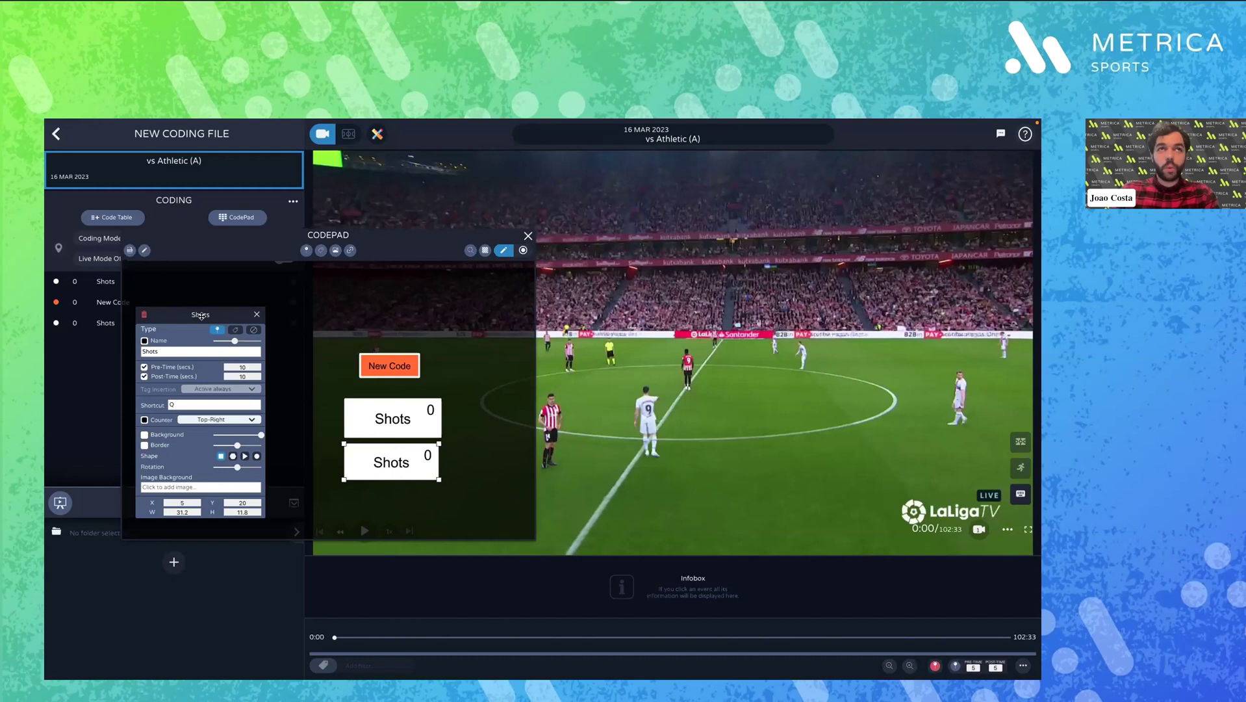
pyautogui.moveTo(202, 315); pyautogui.dragTo(190, 302)
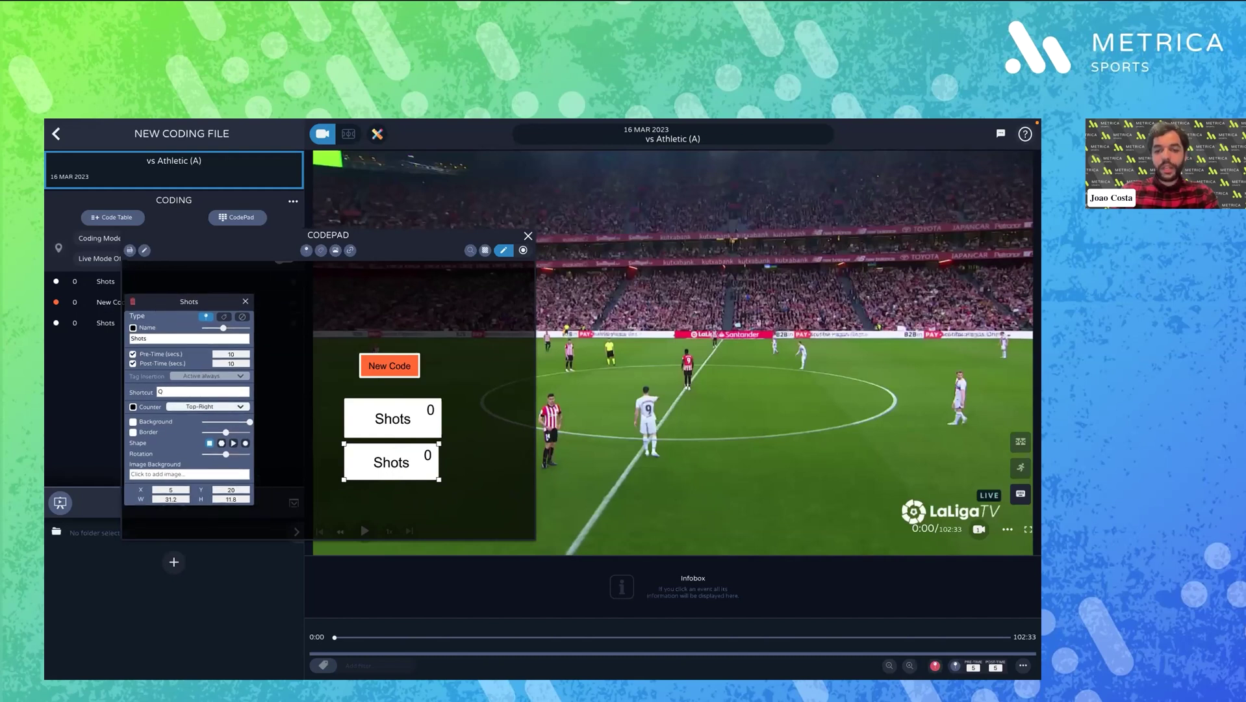
pyautogui.click(321, 252)
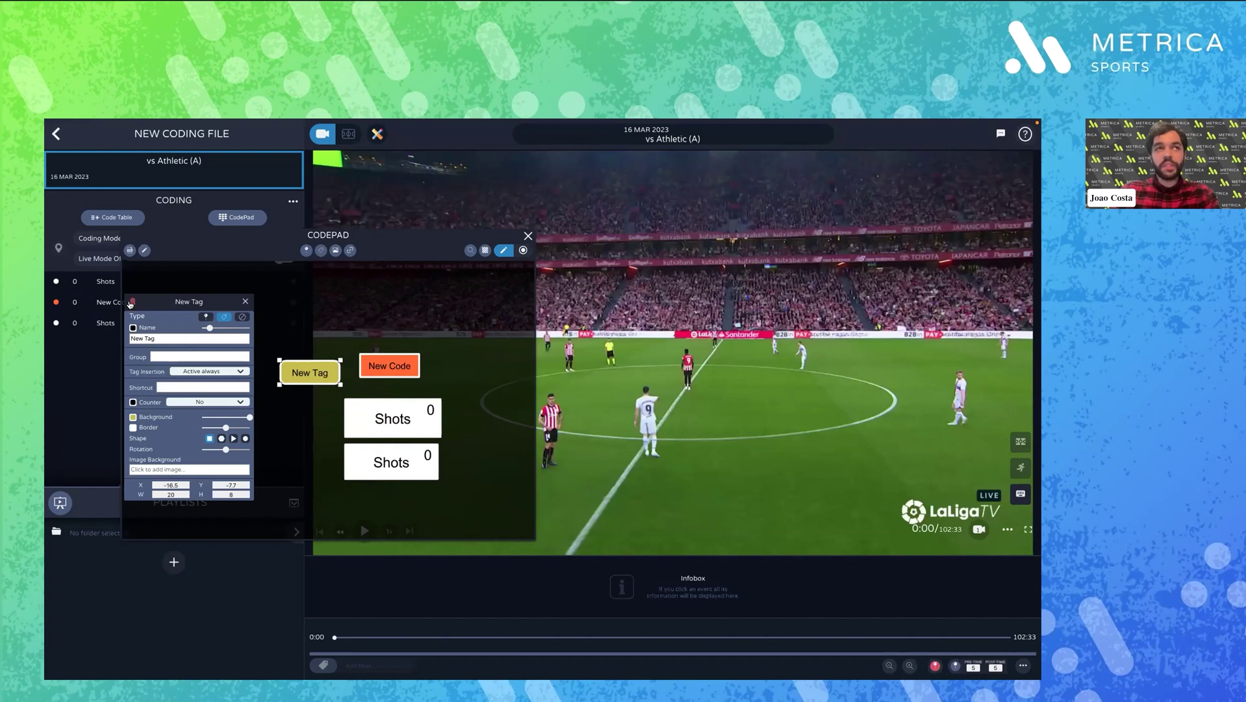
pyautogui.click(132, 302)
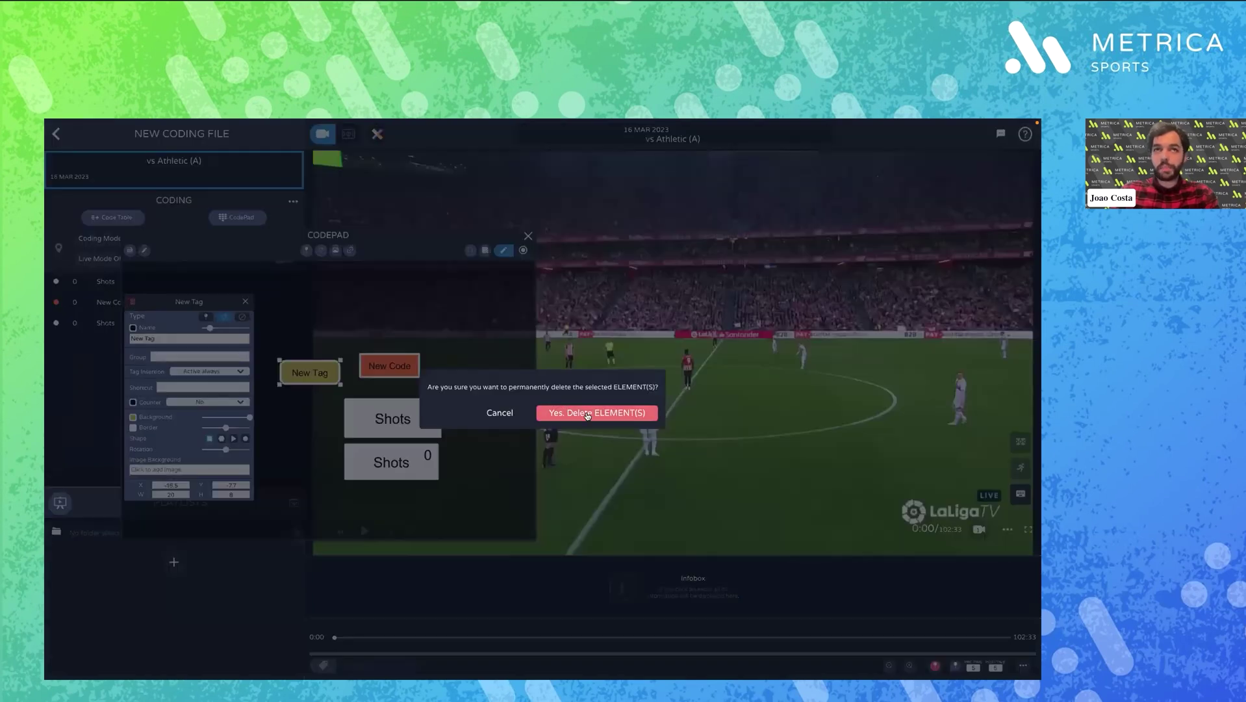
pyautogui.click(596, 412)
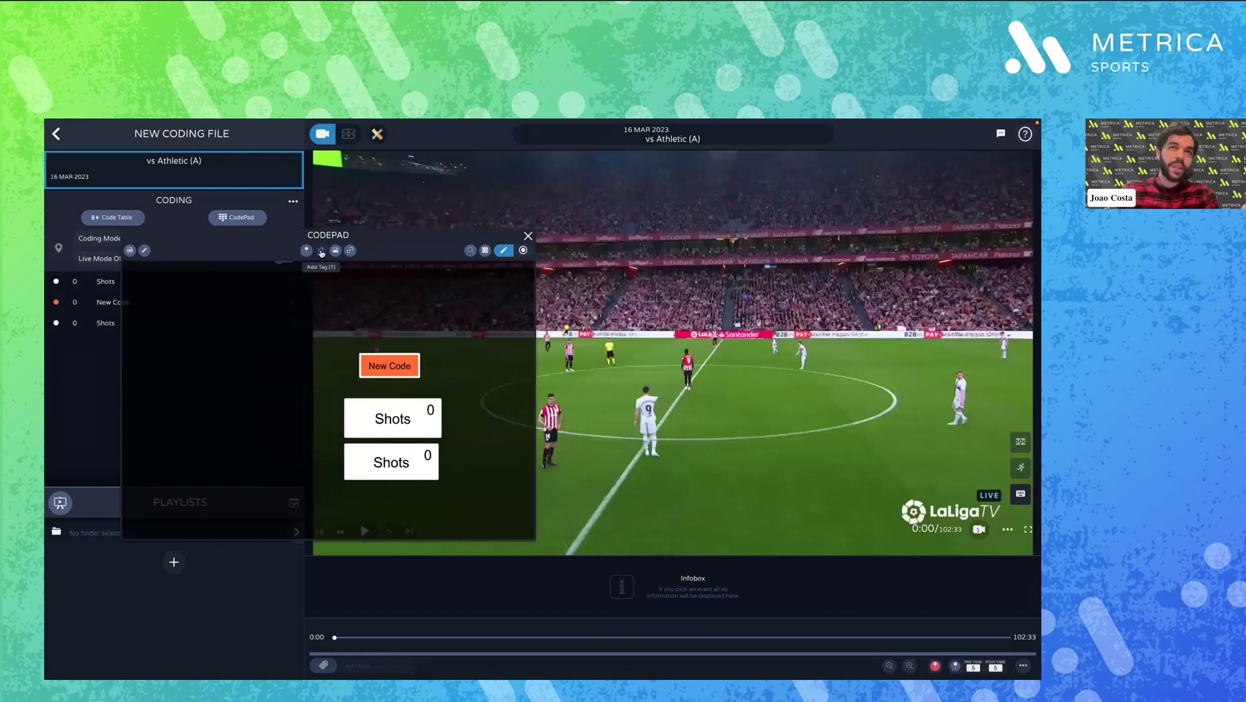
# Place a copy of the upper Shots button outside the column and change the copy's type to Tag
pyautogui.click(413, 428)
pyautogui.hotkey('ctrl', 'c')
pyautogui.hotkey('ctrl', 'v')
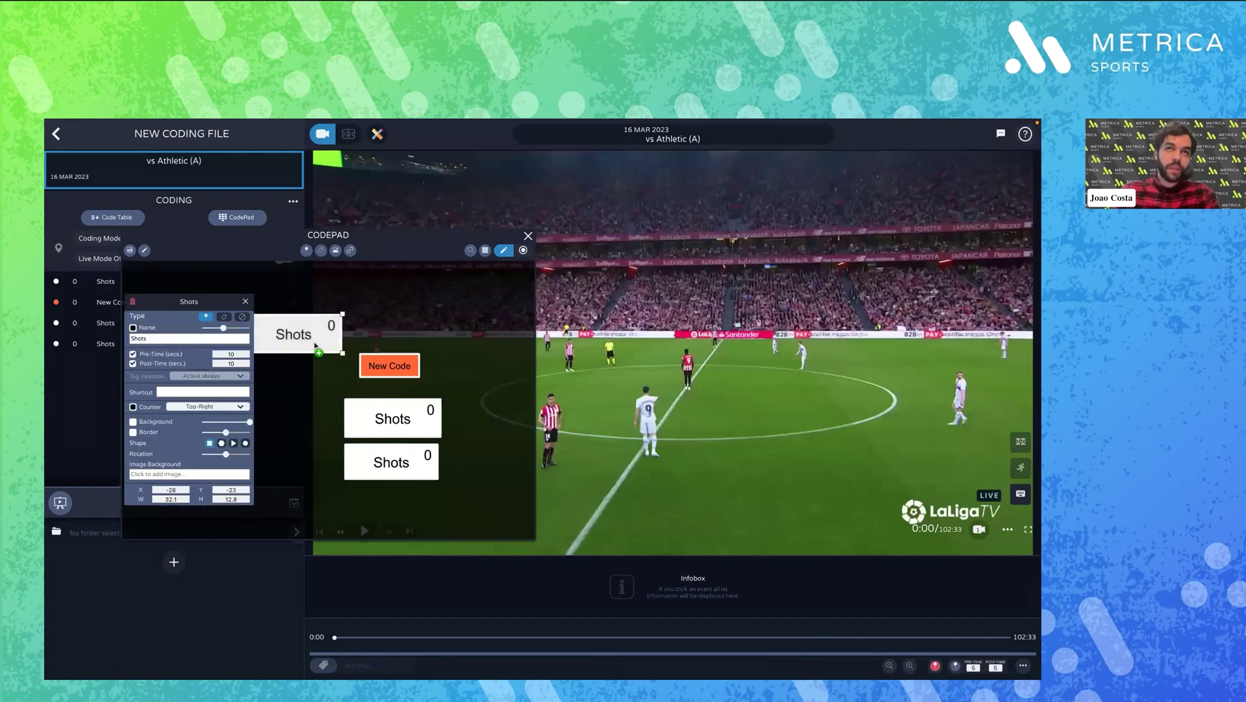
pyautogui.click(223, 317)
pyautogui.moveTo(225, 303); pyautogui.dragTo(253, 345)
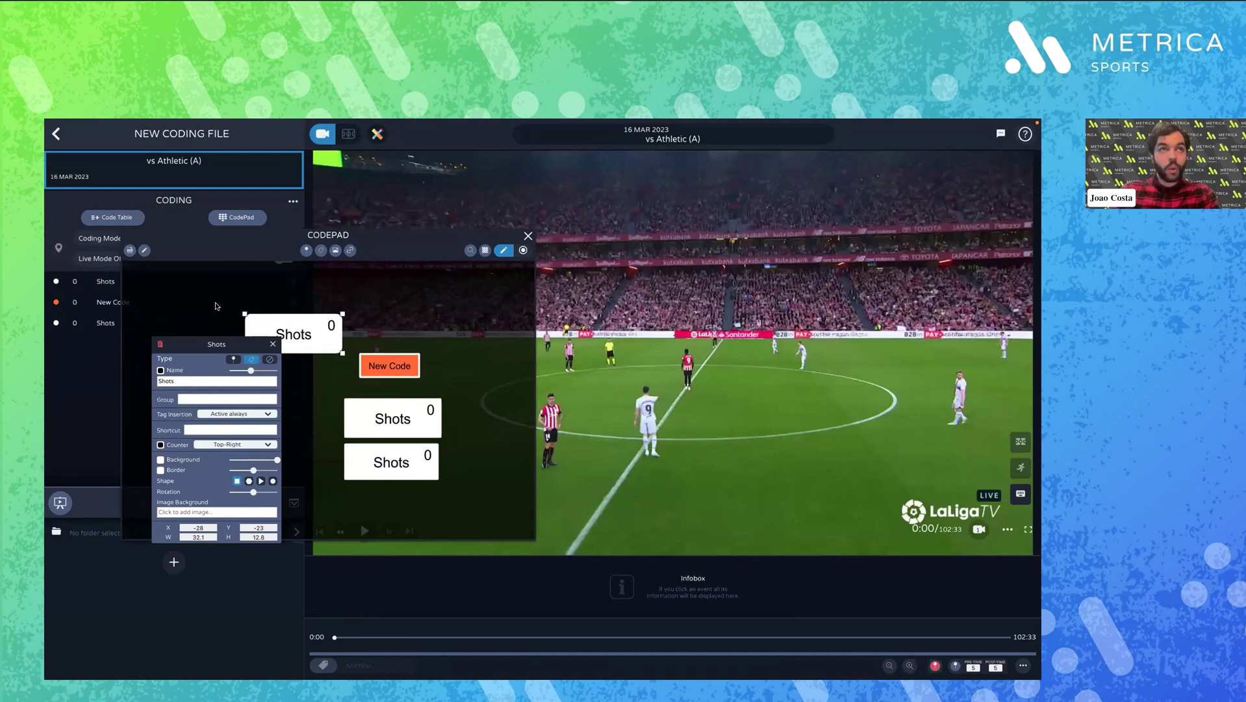
pyautogui.moveTo(194, 344); pyautogui.dragTo(245, 375)
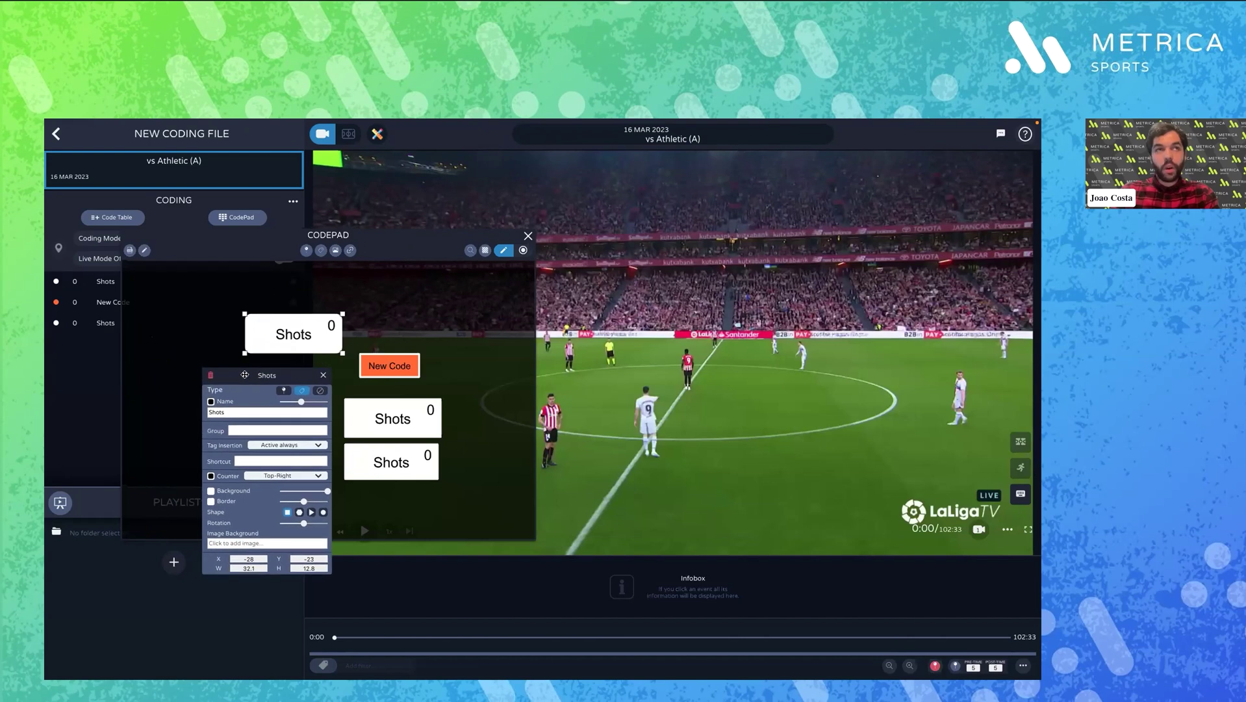
# Switch the copied Shots button between the Code and Tag types twice, ending on Tag
pyautogui.click(283, 391)
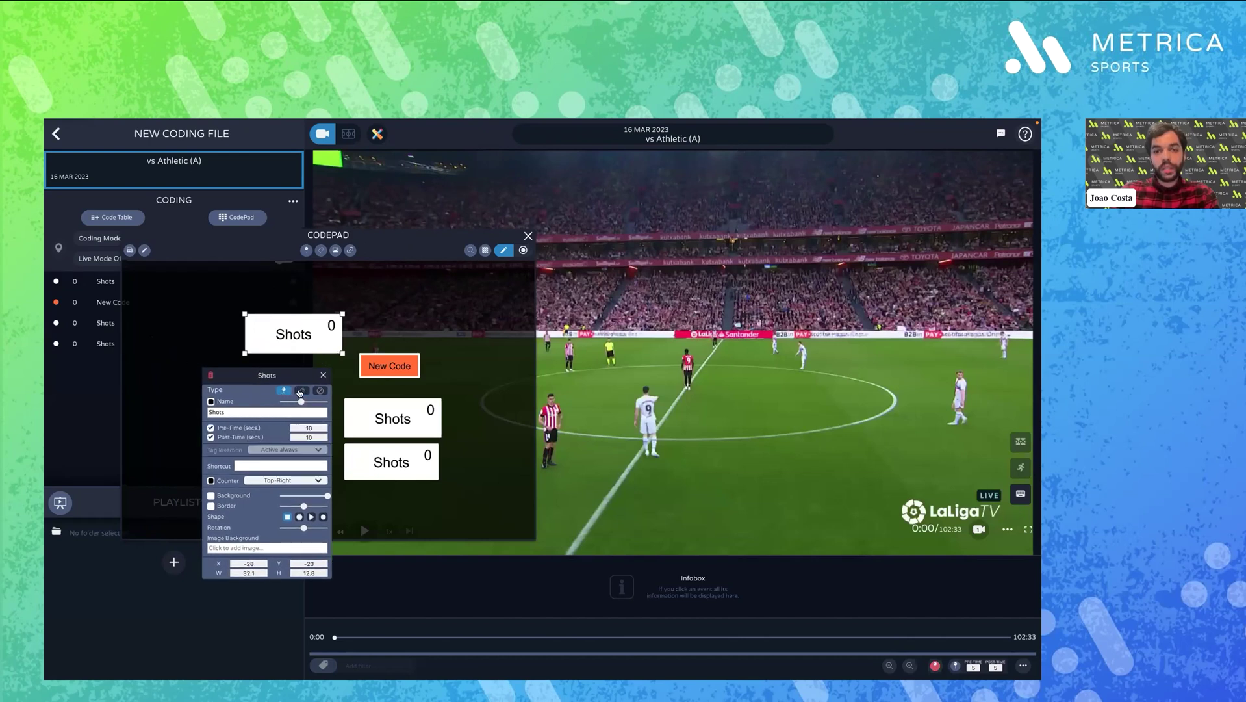
pyautogui.click(301, 391)
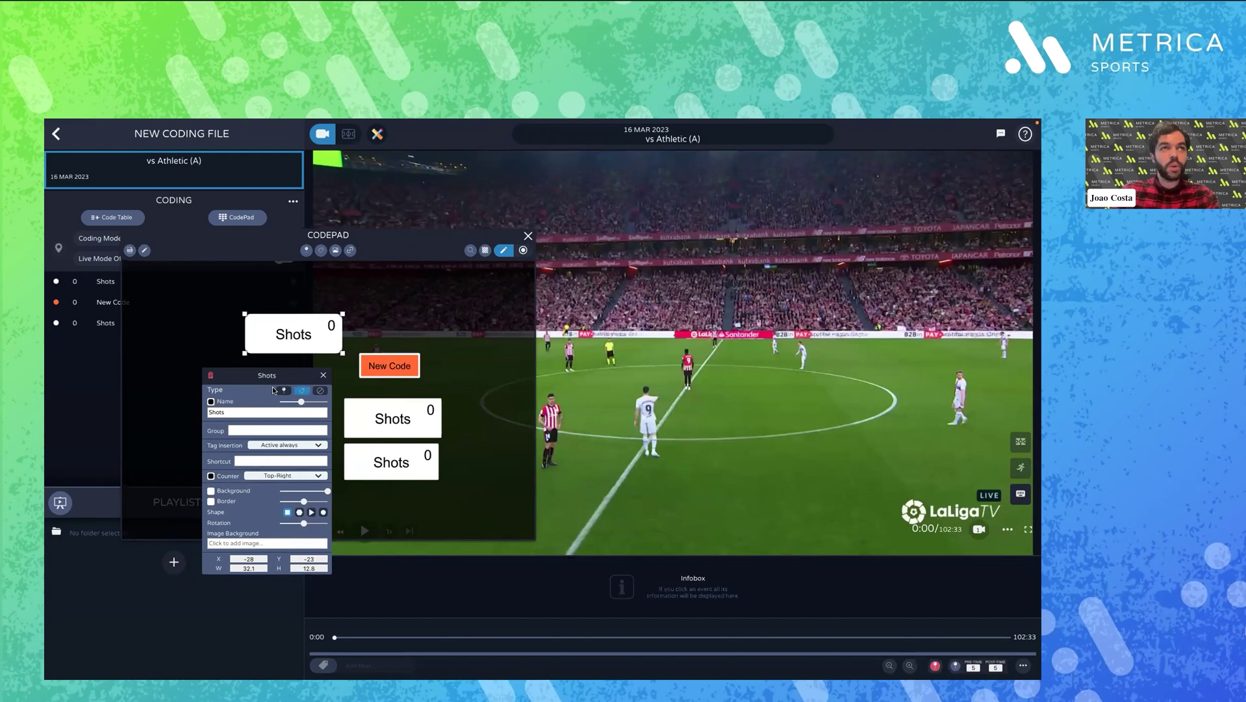
pyautogui.click(283, 390)
pyautogui.click(303, 390)
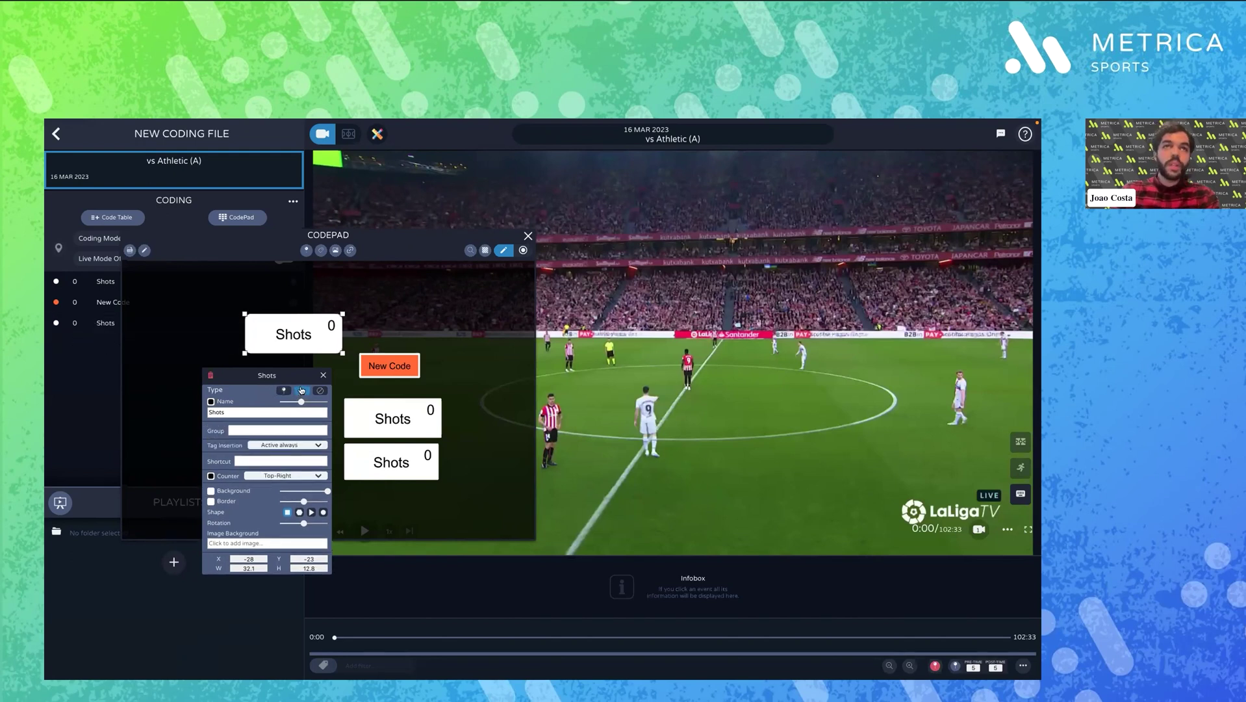
# Delete the upper Shots code button in the column and the orange New Code button
pyautogui.click(414, 424)
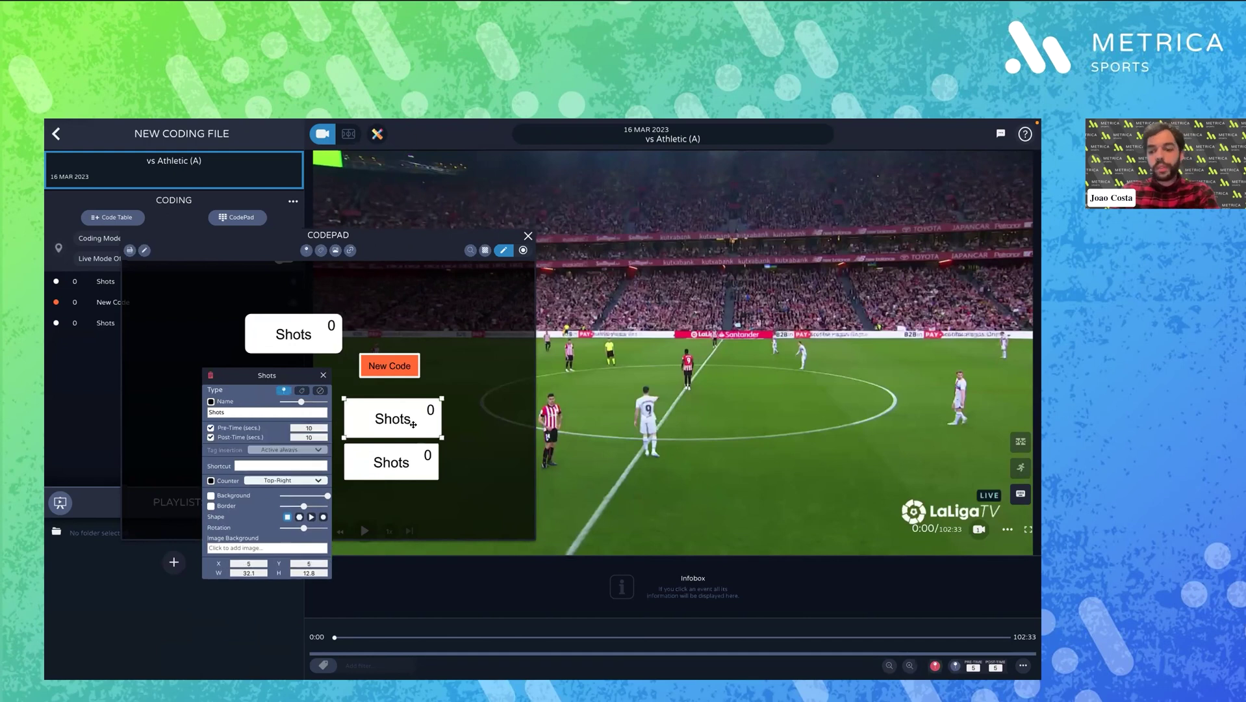
pyautogui.press('Delete')
pyautogui.click(559, 419)
pyautogui.click(393, 366)
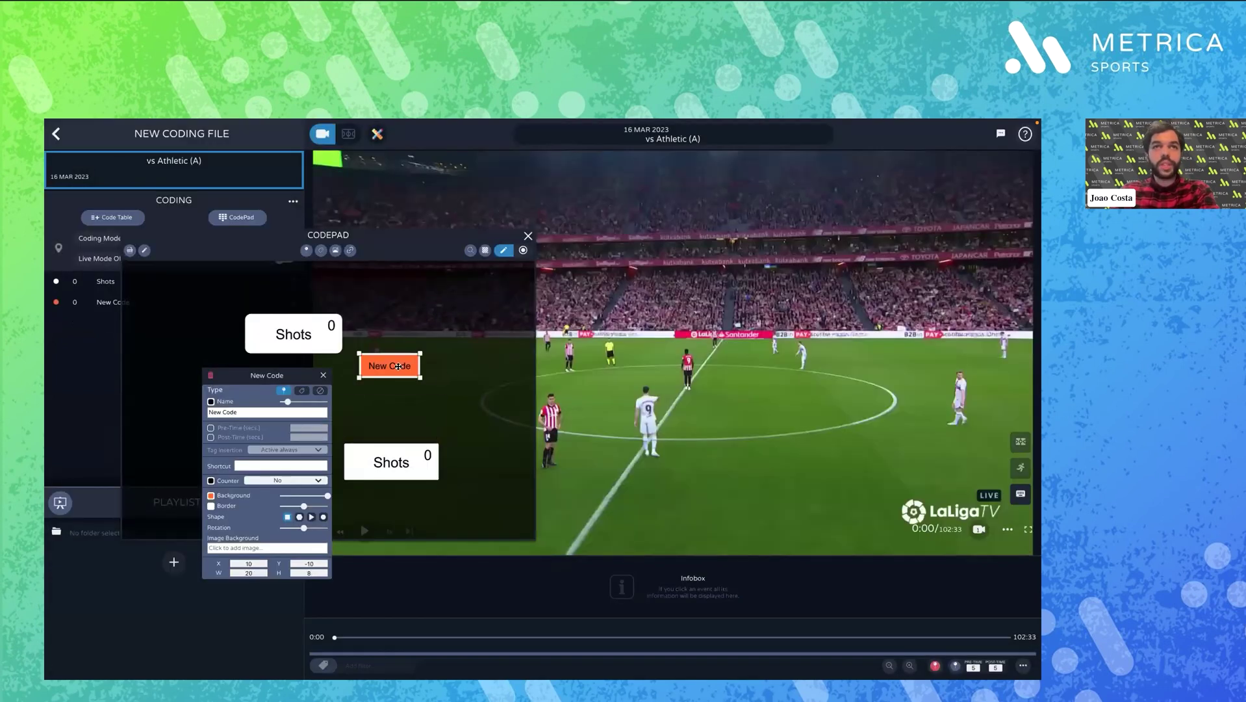
pyautogui.press('Delete')
pyautogui.click(558, 412)
# Arrange the remaining Shots code button above the Shots tag and rename the tag Shots on target
pyautogui.moveTo(392, 452); pyautogui.dragTo(396, 338)
pyautogui.moveTo(302, 328); pyautogui.dragTo(445, 393)
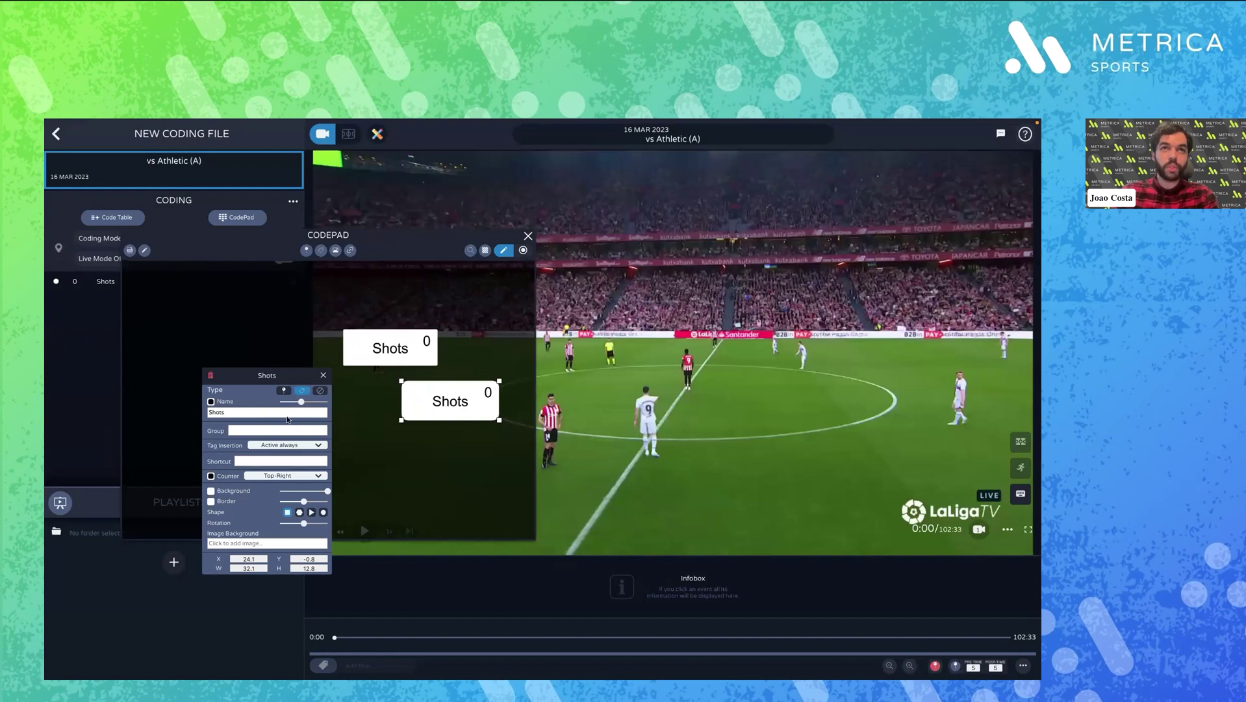
pyautogui.write('on target')
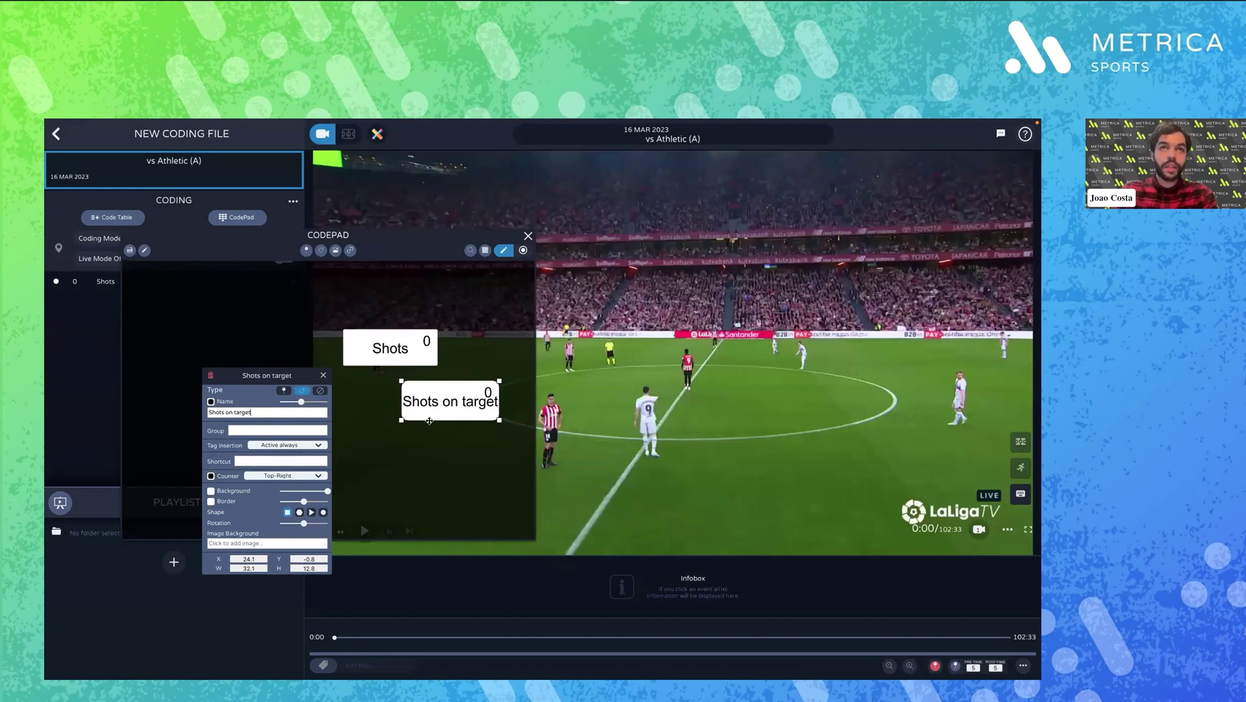
# Duplicate the tag as Shots off target and stack both tags at X 5 beneath the Shots button
pyautogui.hotkey('ctrl', 'd')
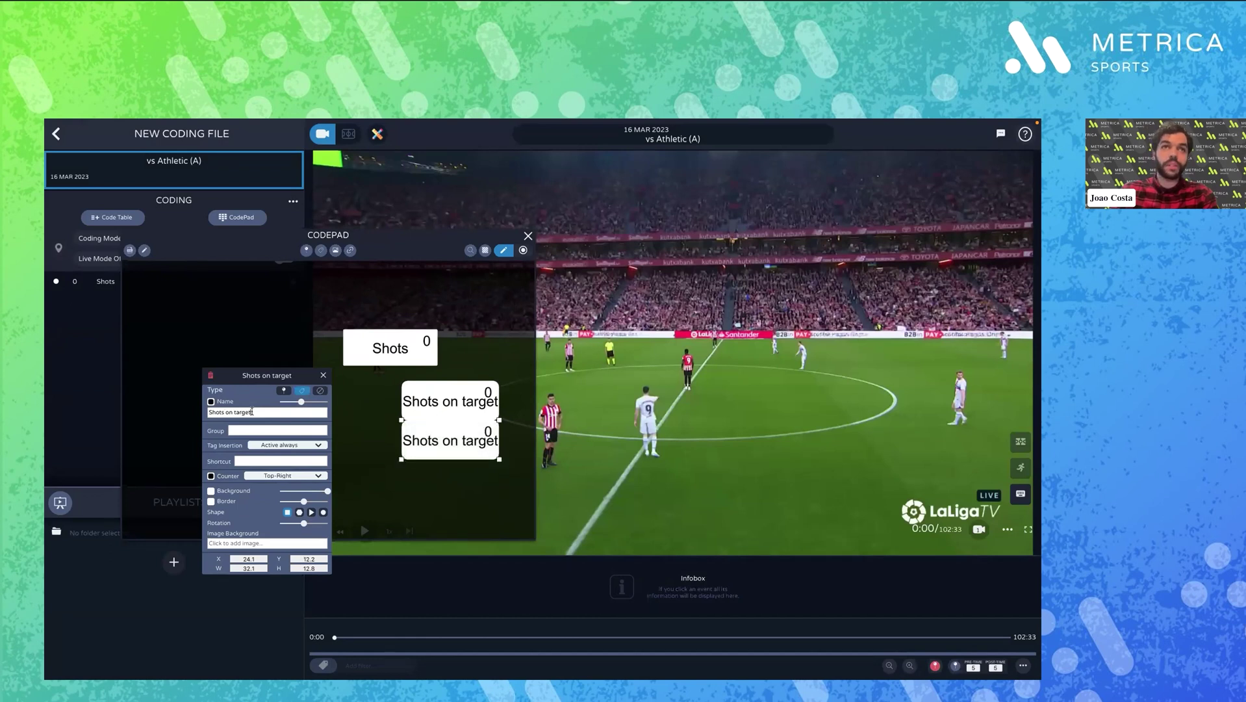
pyautogui.press('BackSpace')
pyautogui.write('ff')
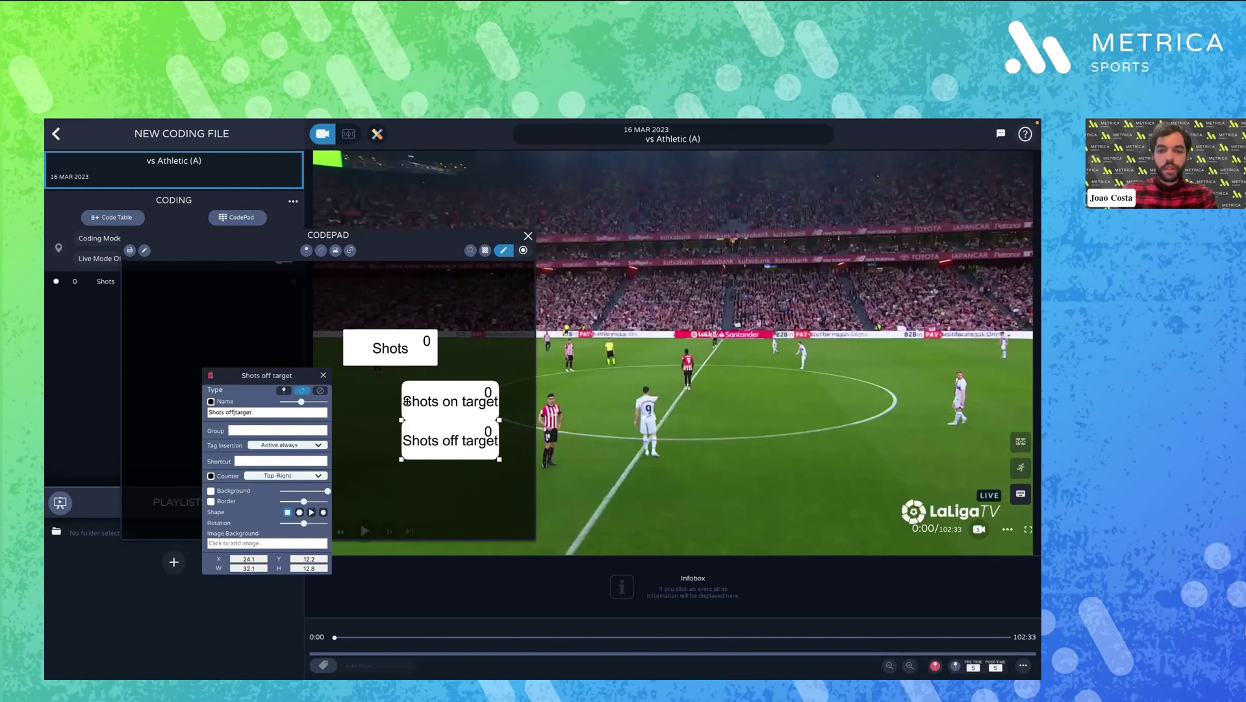
pyautogui.moveTo(430, 412); pyautogui.dragTo(372, 400)
pyautogui.moveTo(433, 436); pyautogui.dragTo(382, 447)
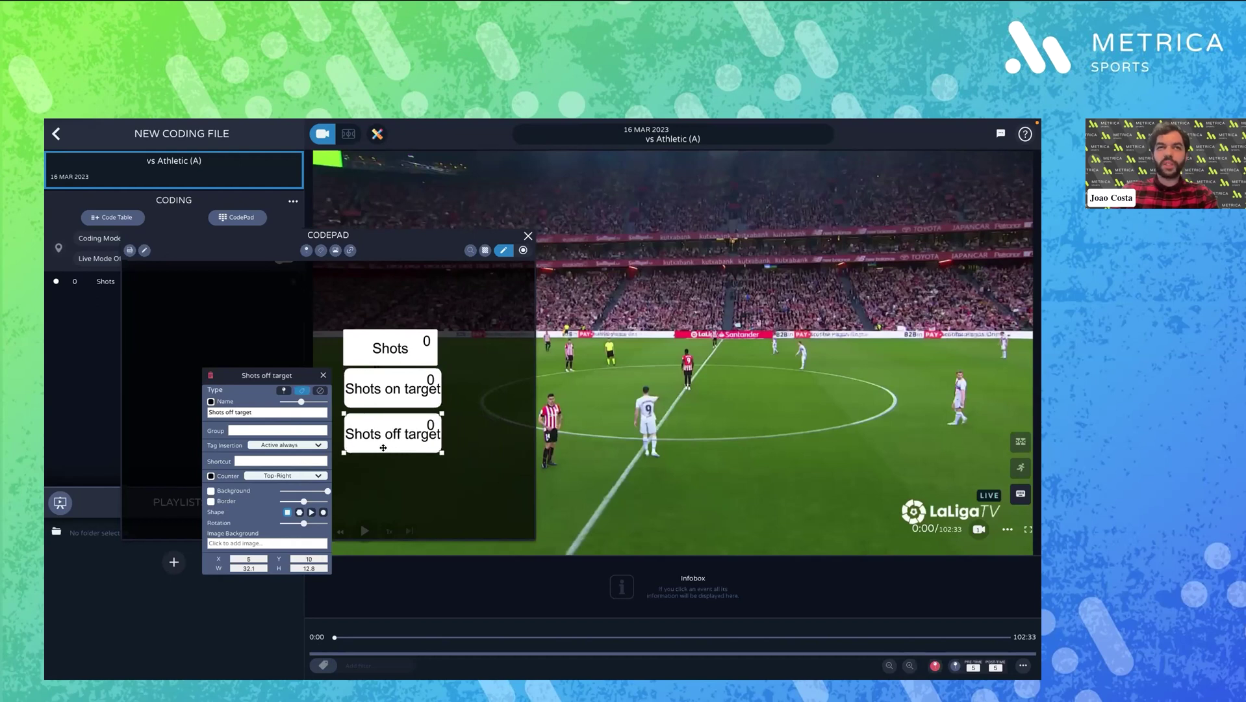
# Assign both target tags to the group Shot Direction and move the Shots code button up to Y -25
pyautogui.keyDown('shift'); pyautogui.click(385, 390); pyautogui.keyUp('shift')
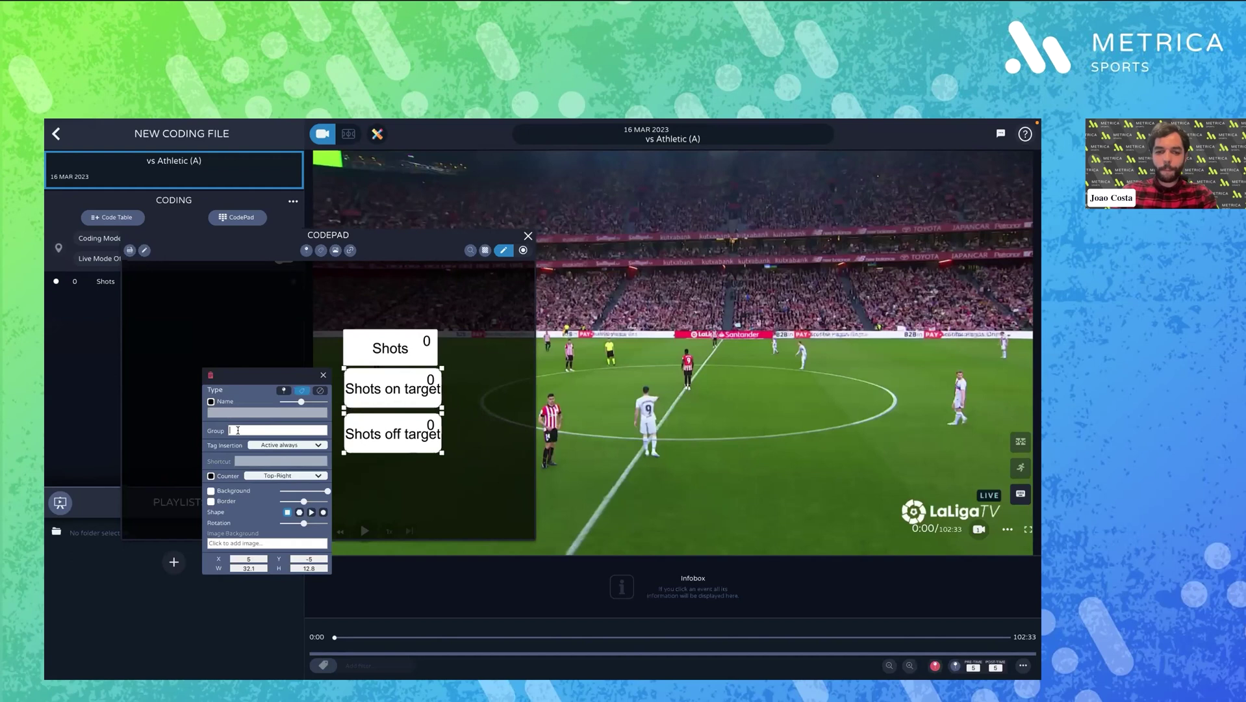
pyautogui.write('Shot Direction')
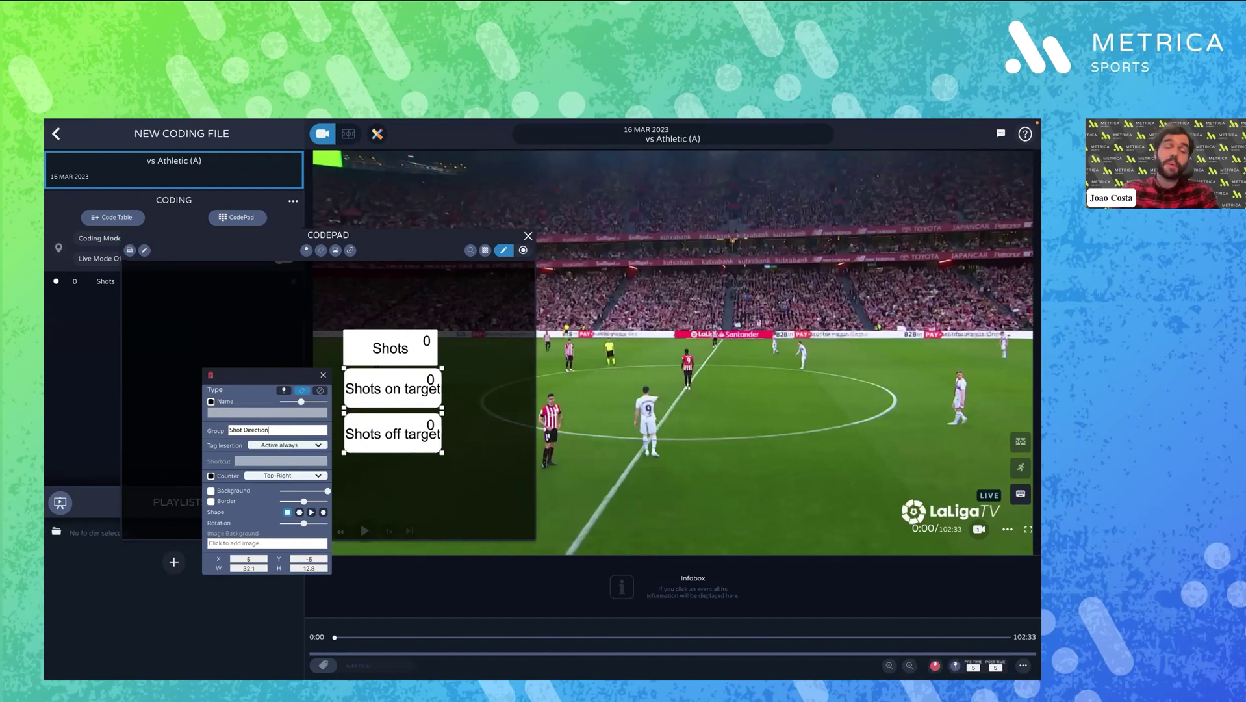
pyautogui.moveTo(381, 358)
pyautogui.mouseDown()
pyautogui.moveTo(397, 336)
pyautogui.moveTo(382, 336)
pyautogui.mouseUp()
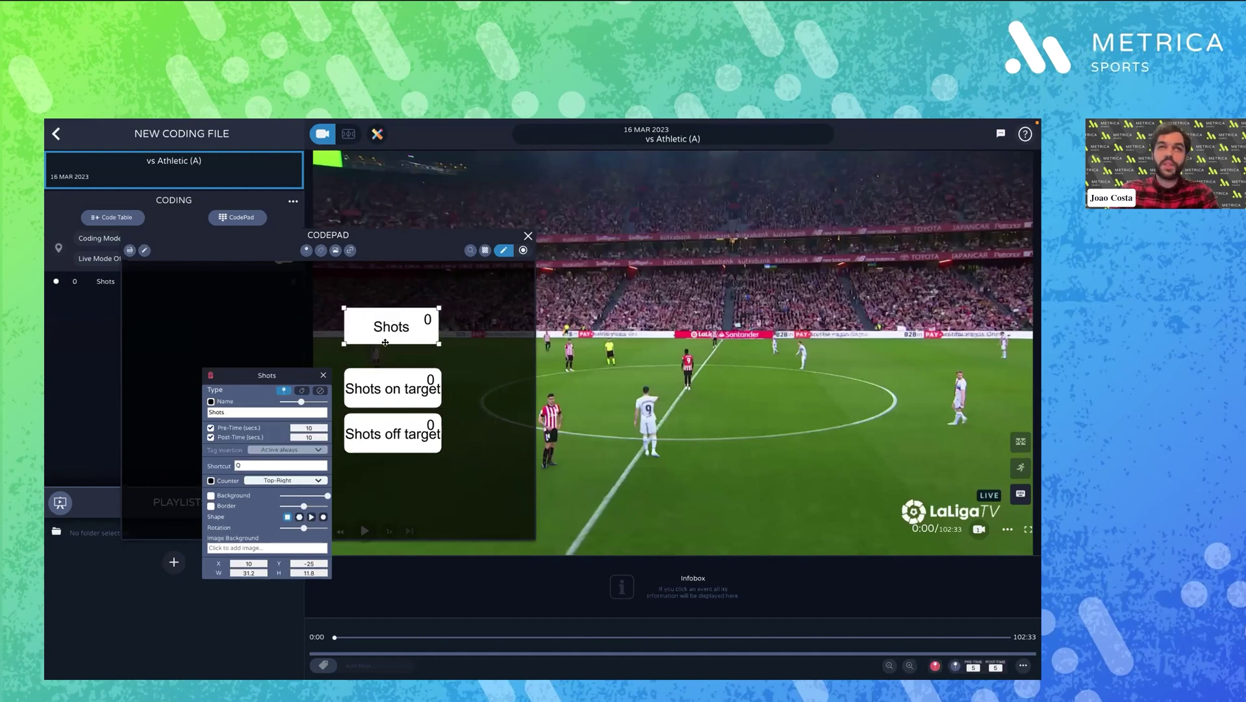
pyautogui.click(393, 396)
pyautogui.click(397, 425)
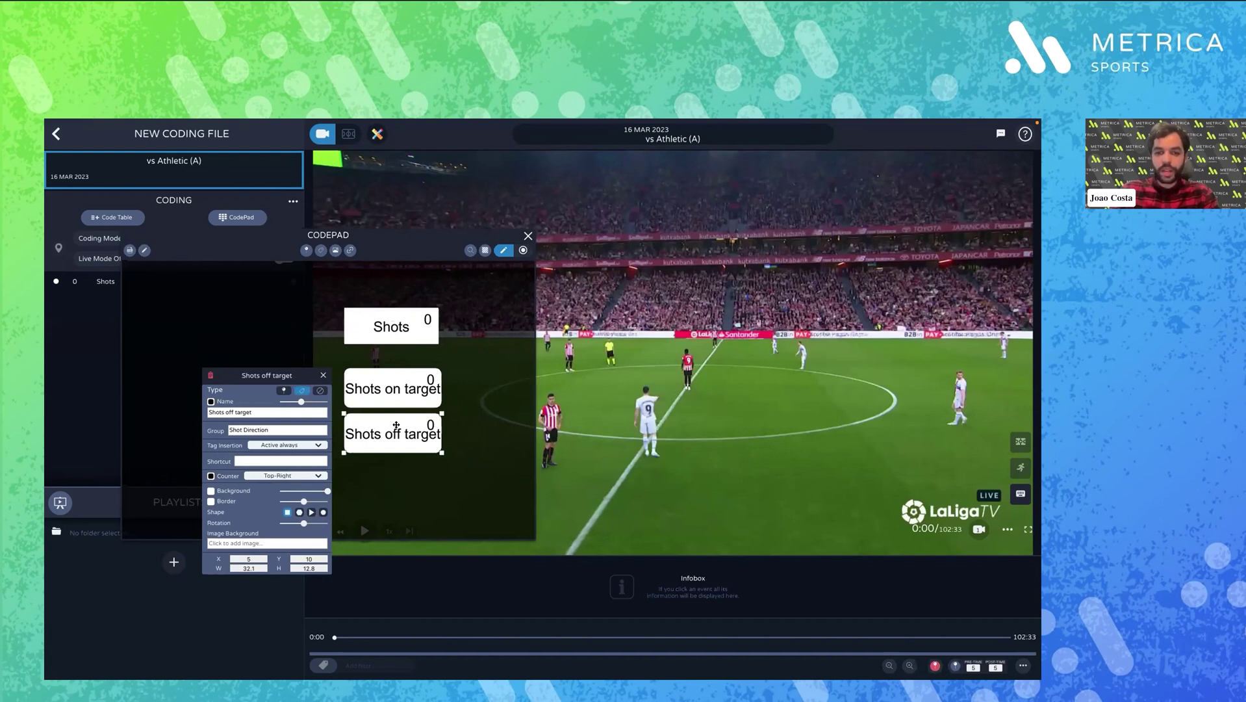
pyautogui.keyDown('shift'); pyautogui.click(395, 388); pyautogui.keyUp('shift')
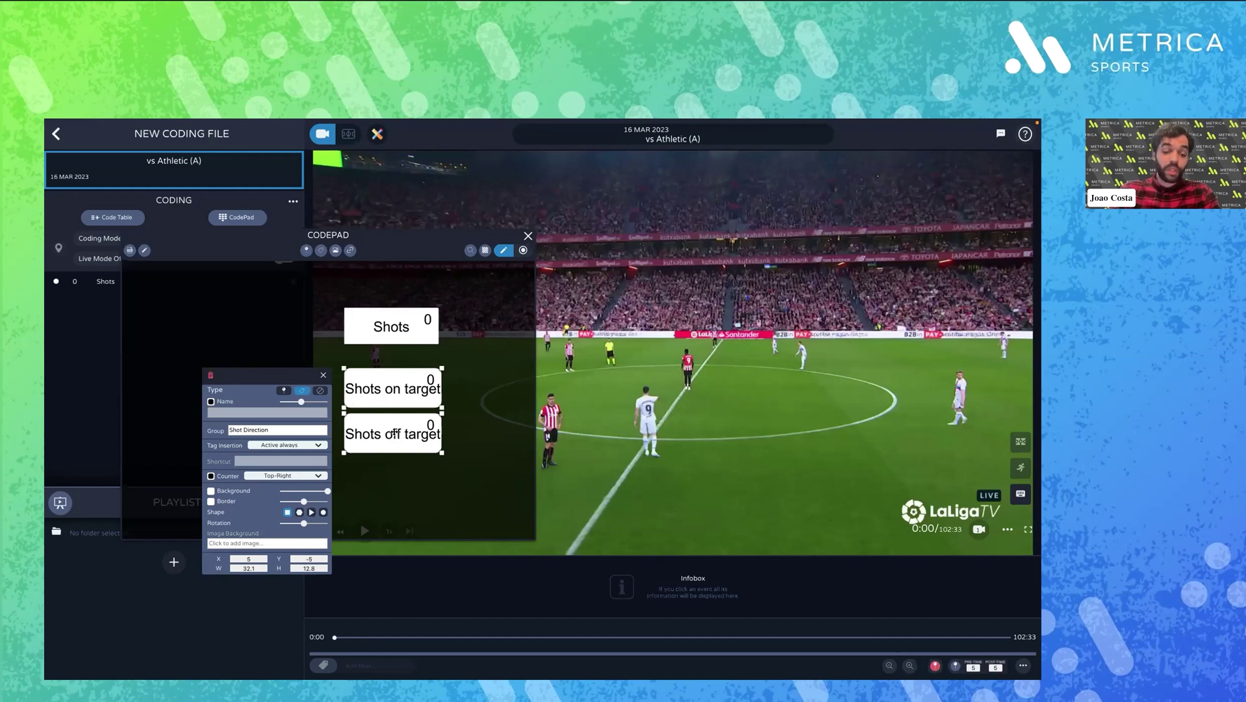
pyautogui.click(512, 412)
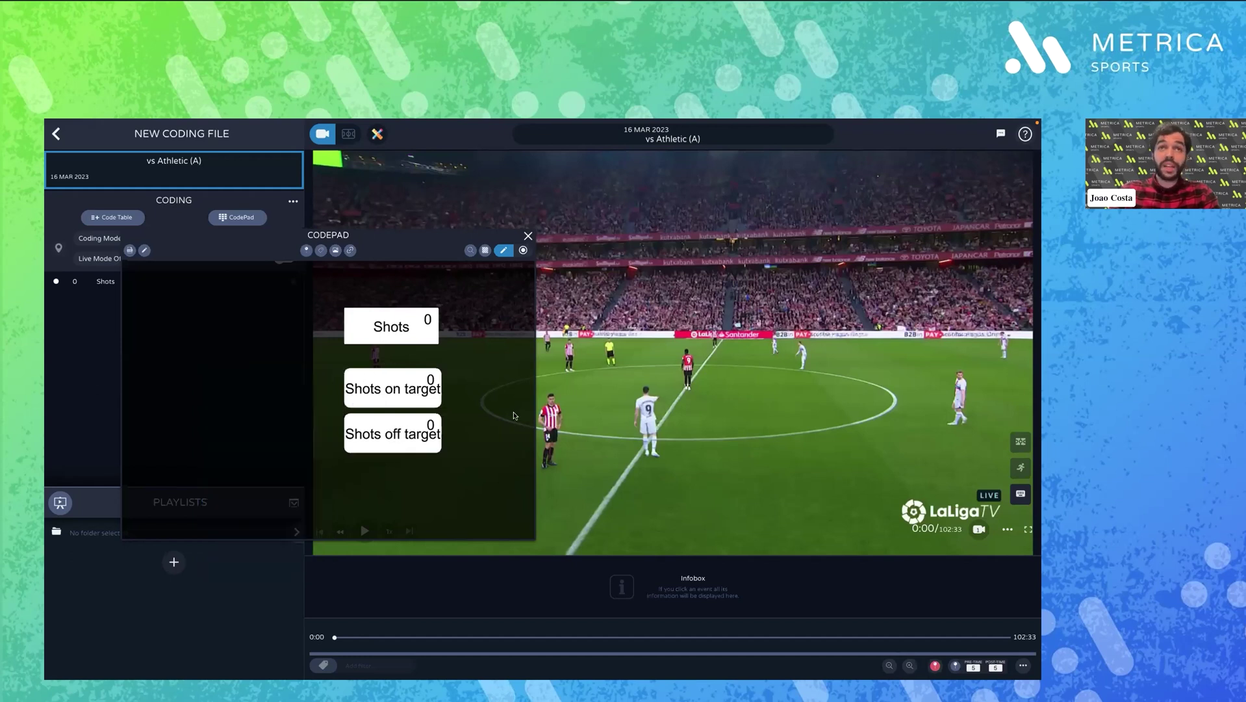
# Give the Shots on target and Shots off target tags red name text and a yellow background
pyautogui.click(422, 397)
pyautogui.keyDown('shift'); pyautogui.click(422, 433); pyautogui.keyUp('shift')
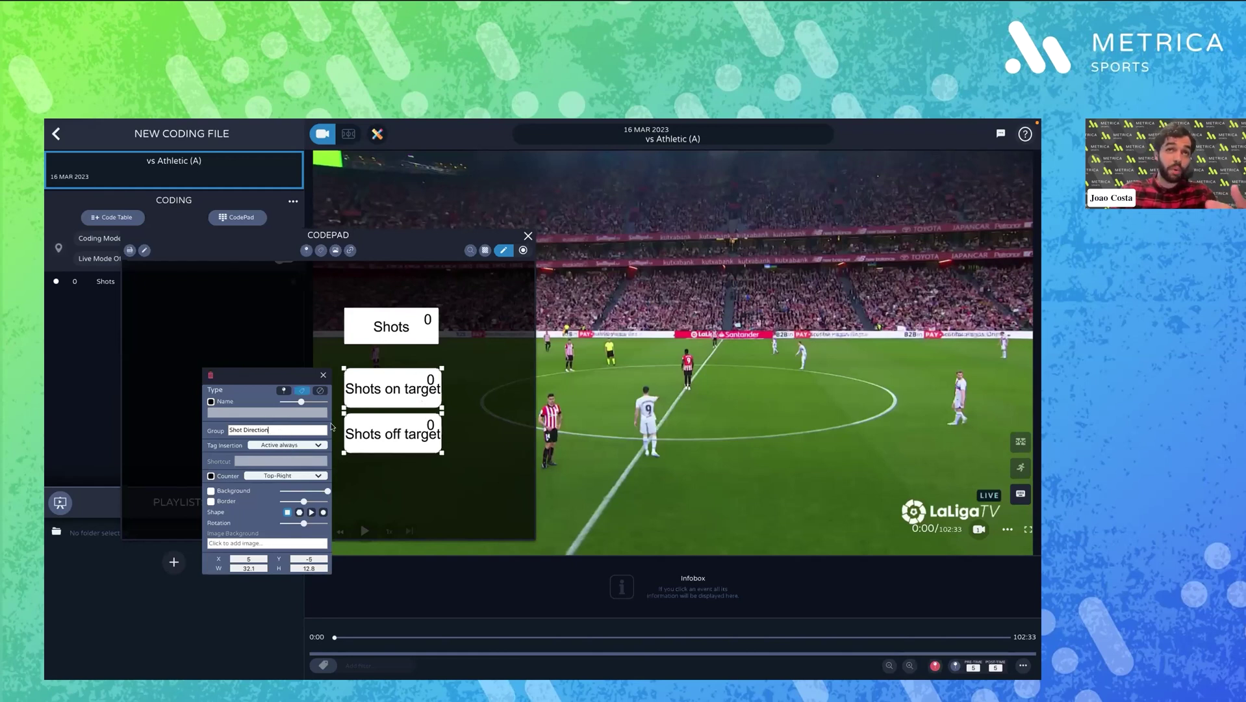
pyautogui.click(211, 401)
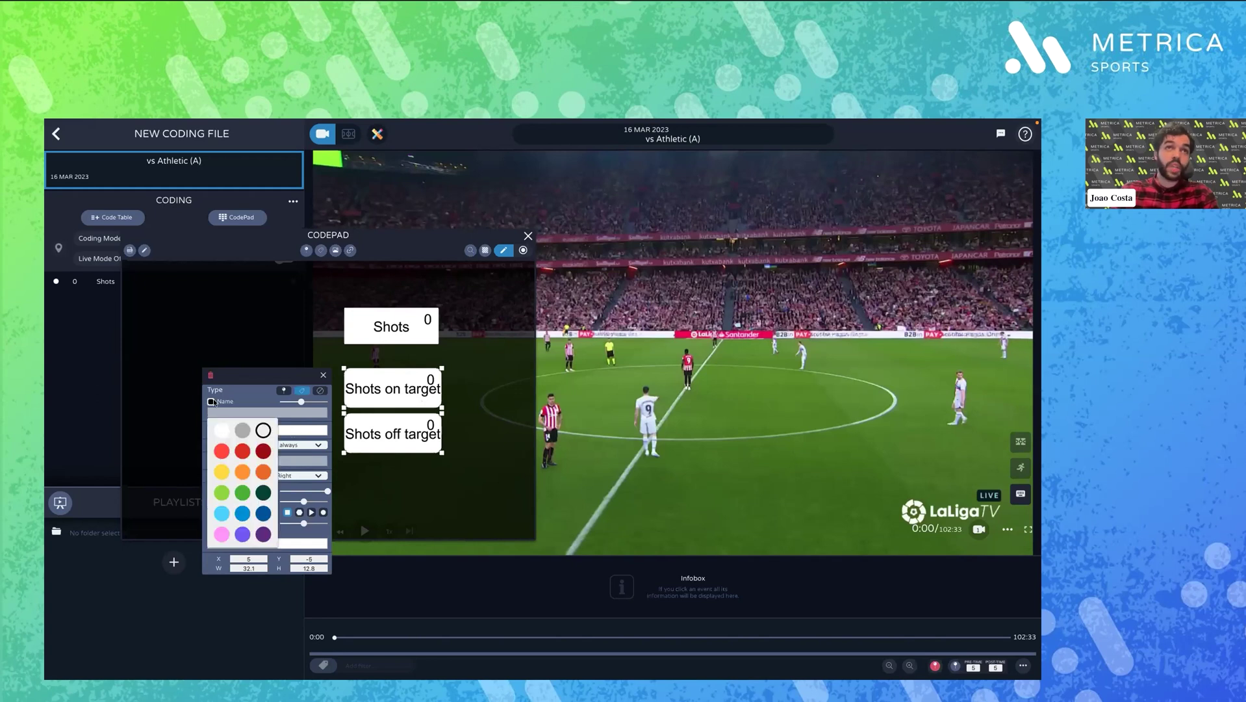
pyautogui.click(251, 452)
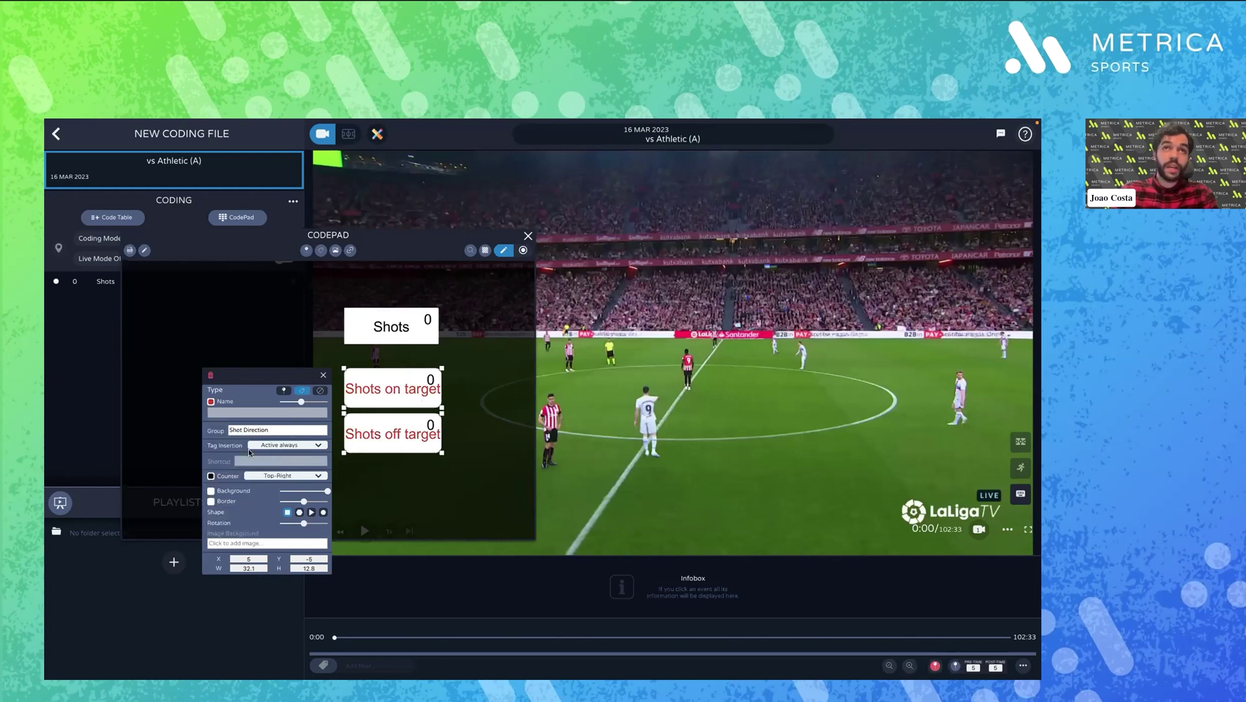
pyautogui.click(211, 491)
pyautogui.click(223, 559)
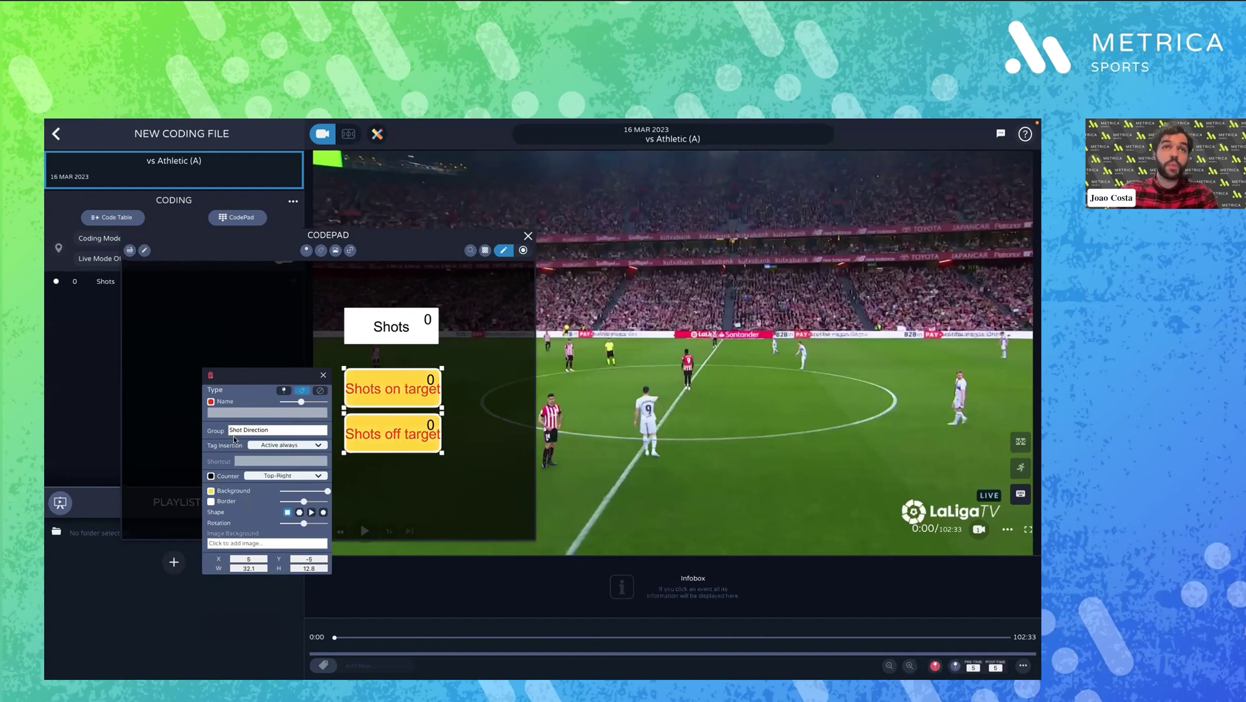
# Set the name text of both target tags to black and reduce its size to fit the buttons
pyautogui.click(214, 402)
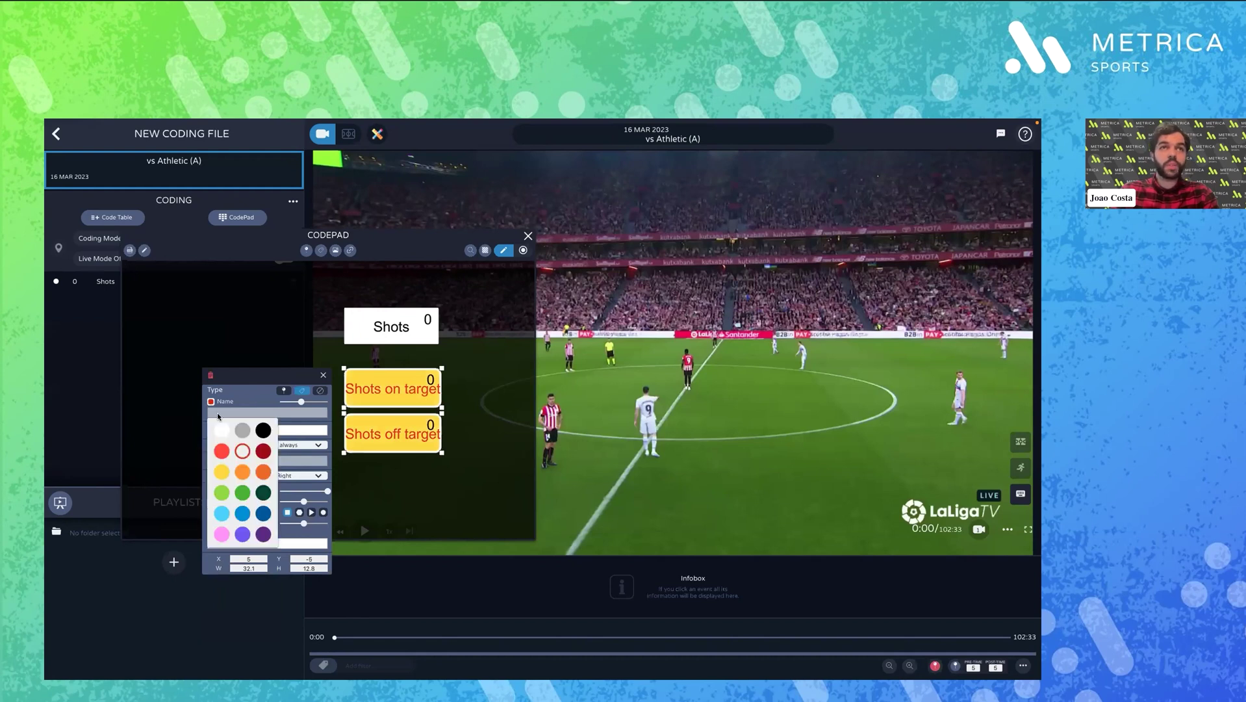
pyautogui.click(260, 428)
pyautogui.moveTo(298, 401); pyautogui.dragTo(285, 403)
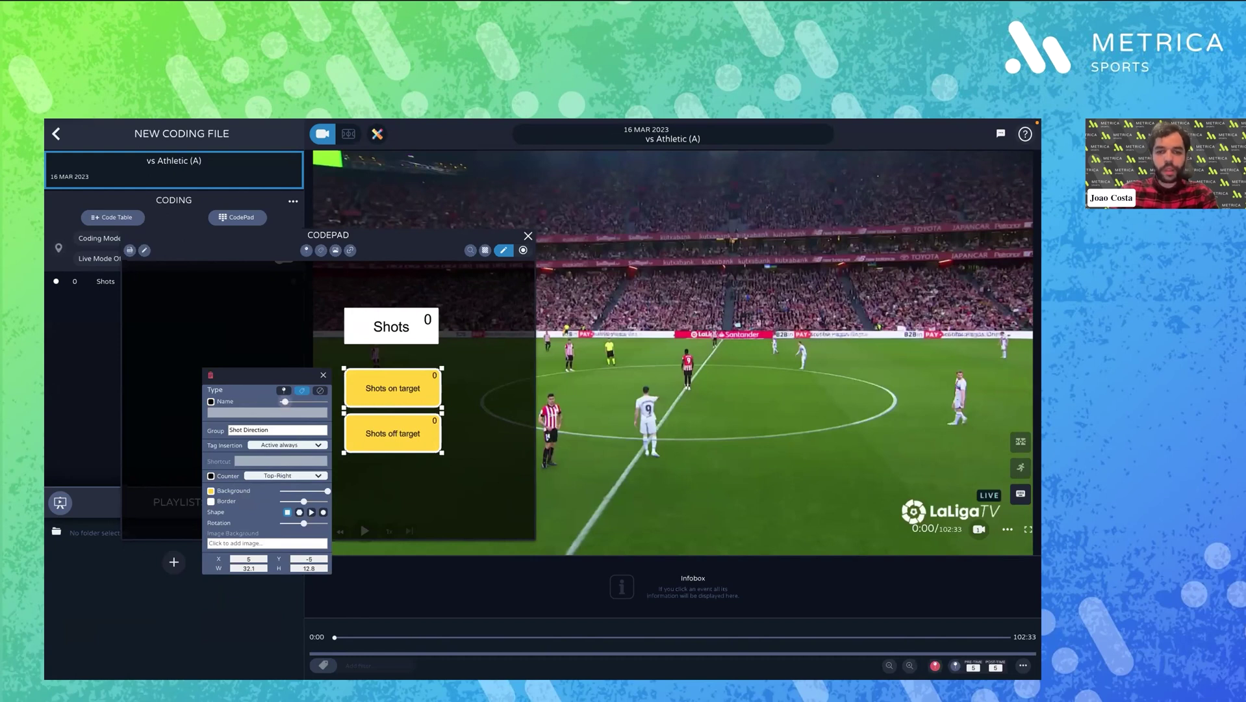
# Check the tag insertion options of both target tags and move the pair to X 16.4, Y 0.5
pyautogui.click(273, 445)
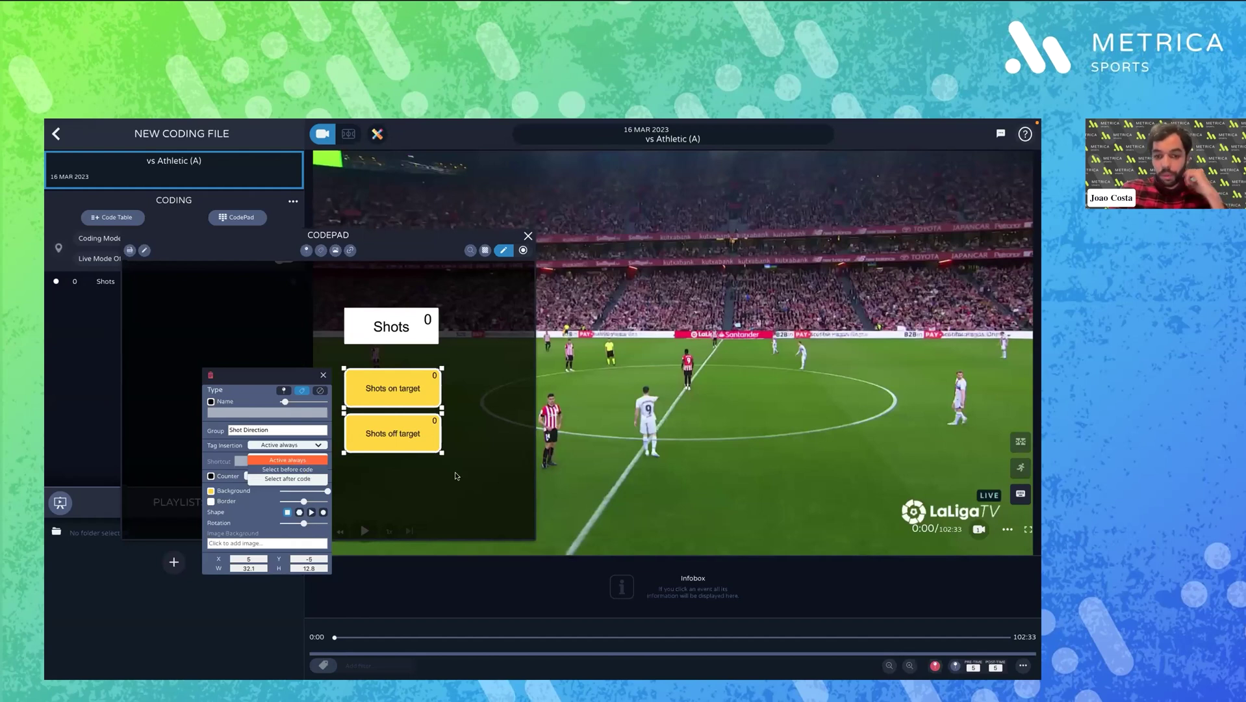
pyautogui.moveTo(383, 437); pyautogui.dragTo(417, 452)
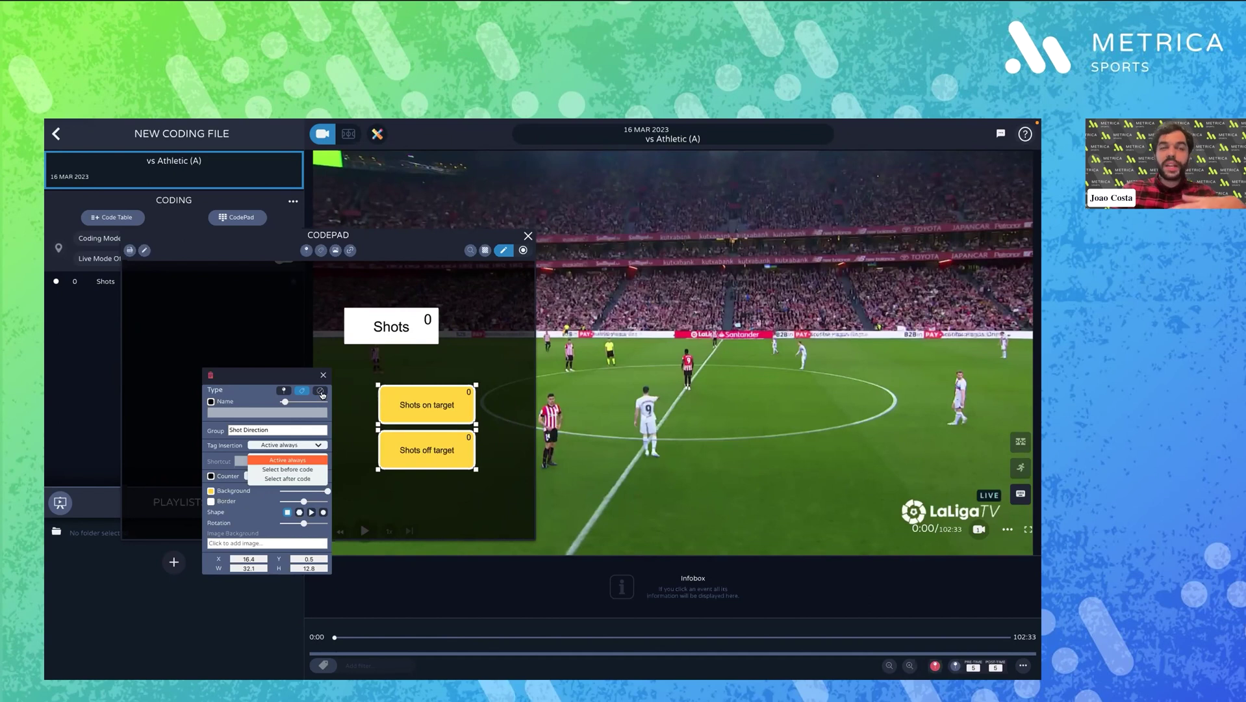
pyautogui.click(373, 424)
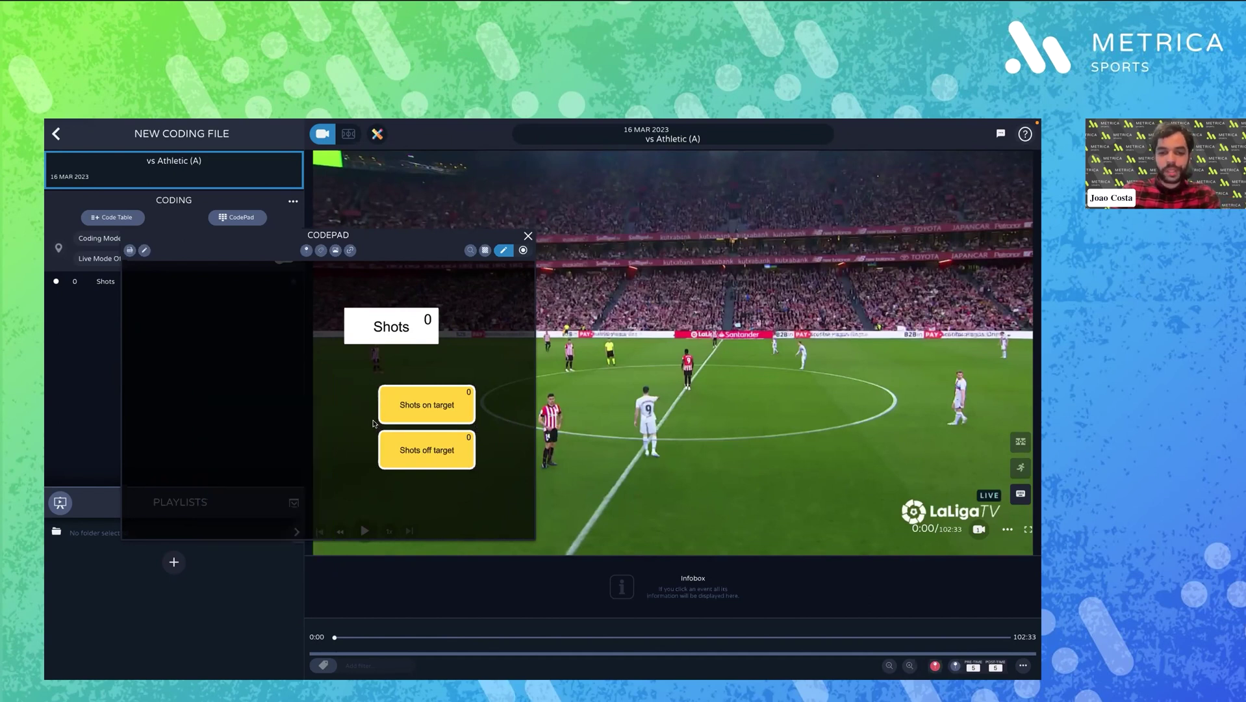
# Duplicate the Shots on target tag and turn the copy into a plain label named shot directions
pyautogui.click(414, 403)
pyautogui.hotkey('ctrl', 'd')
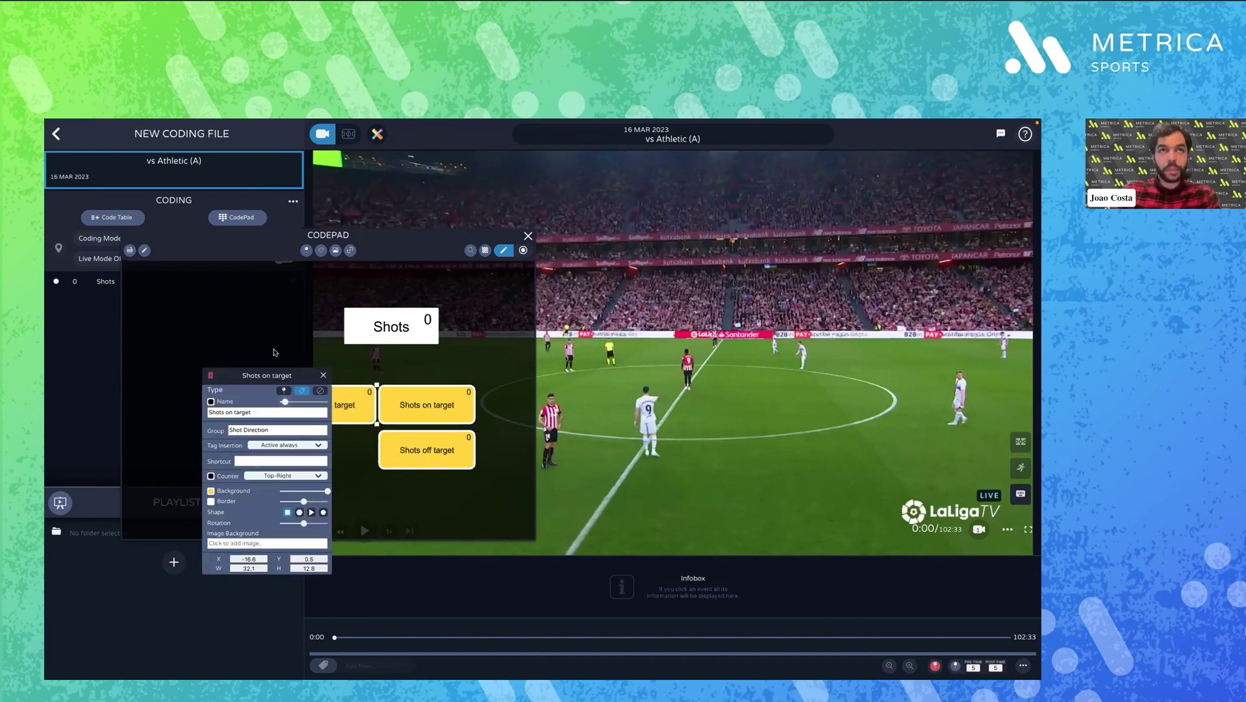
pyautogui.moveTo(290, 377); pyautogui.dragTo(253, 432)
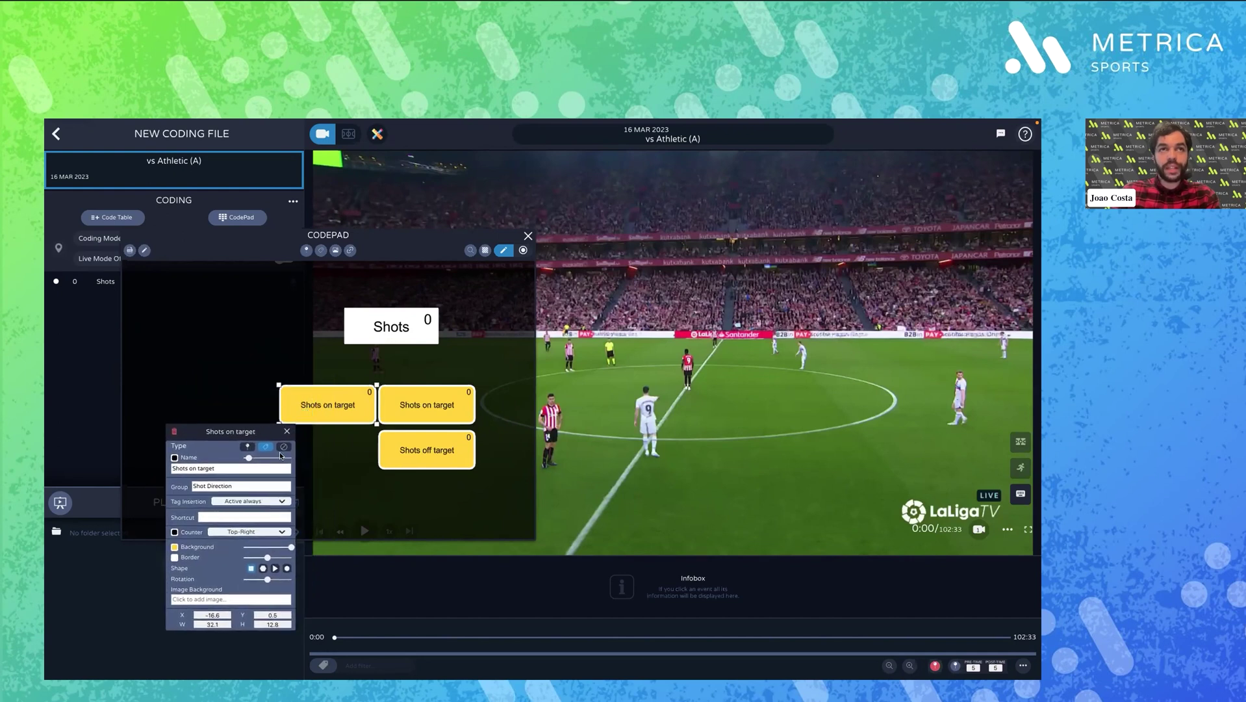
pyautogui.click(284, 447)
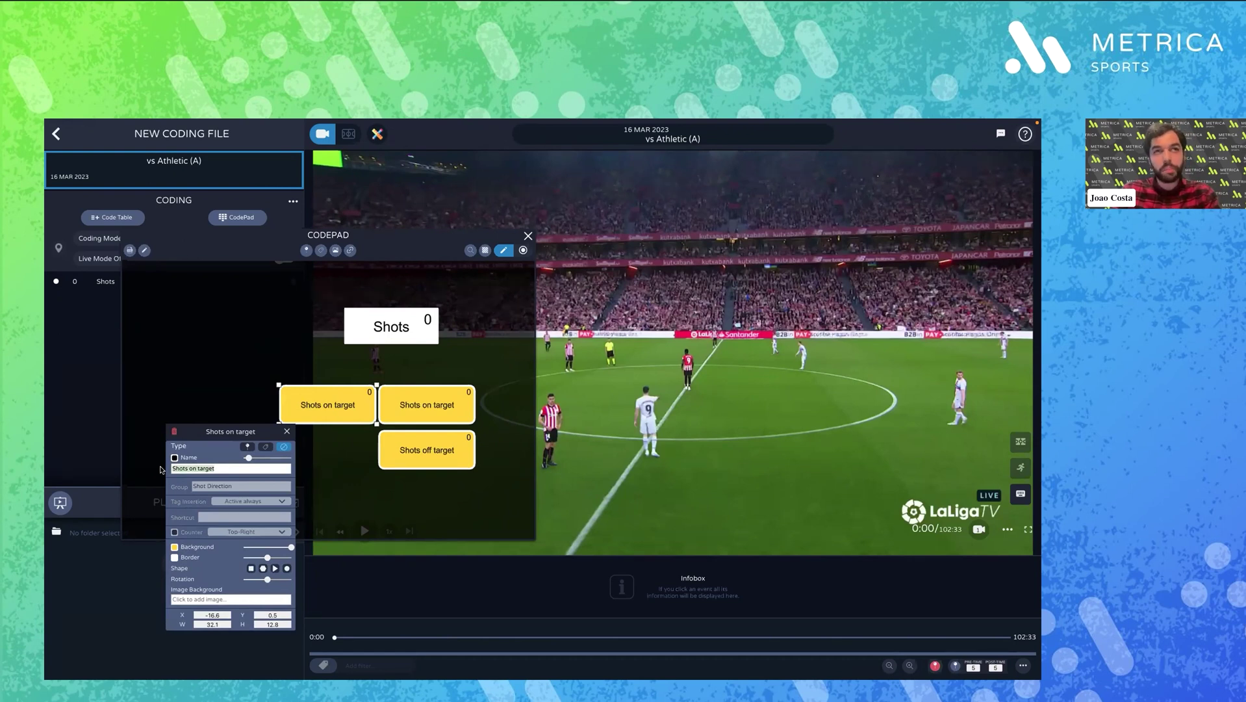
pyautogui.write('t directions')
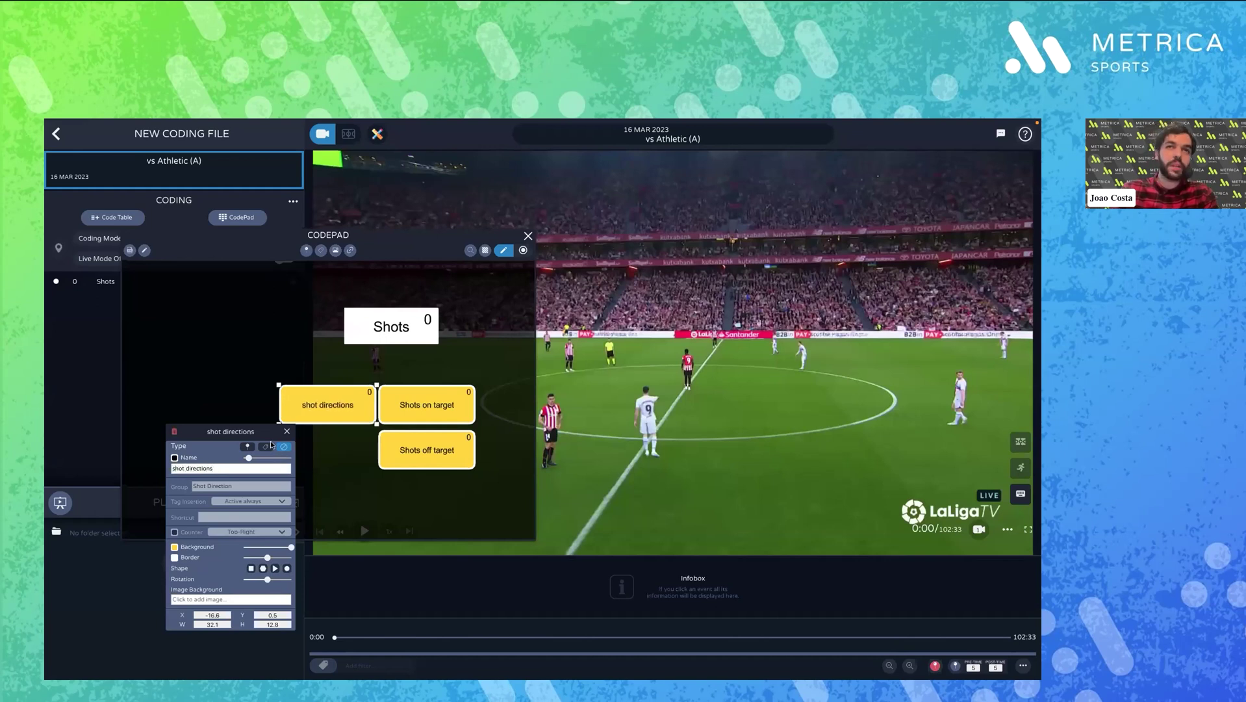
# Make the shot directions label's background and border fully transparent and its text white
pyautogui.moveTo(269, 548); pyautogui.dragTo(214, 559)
pyautogui.click(175, 458)
pyautogui.click(185, 484)
# Place the shot directions label just above the target tags at about X 16.7, Y -9.5 and align the Shots button above it
pyautogui.moveTo(332, 406); pyautogui.dragTo(418, 371)
pyautogui.click(435, 329)
pyautogui.moveTo(435, 329); pyautogui.dragTo(460, 327)
pyautogui.click(437, 373)
pyautogui.moveTo(437, 373); pyautogui.dragTo(436, 377)
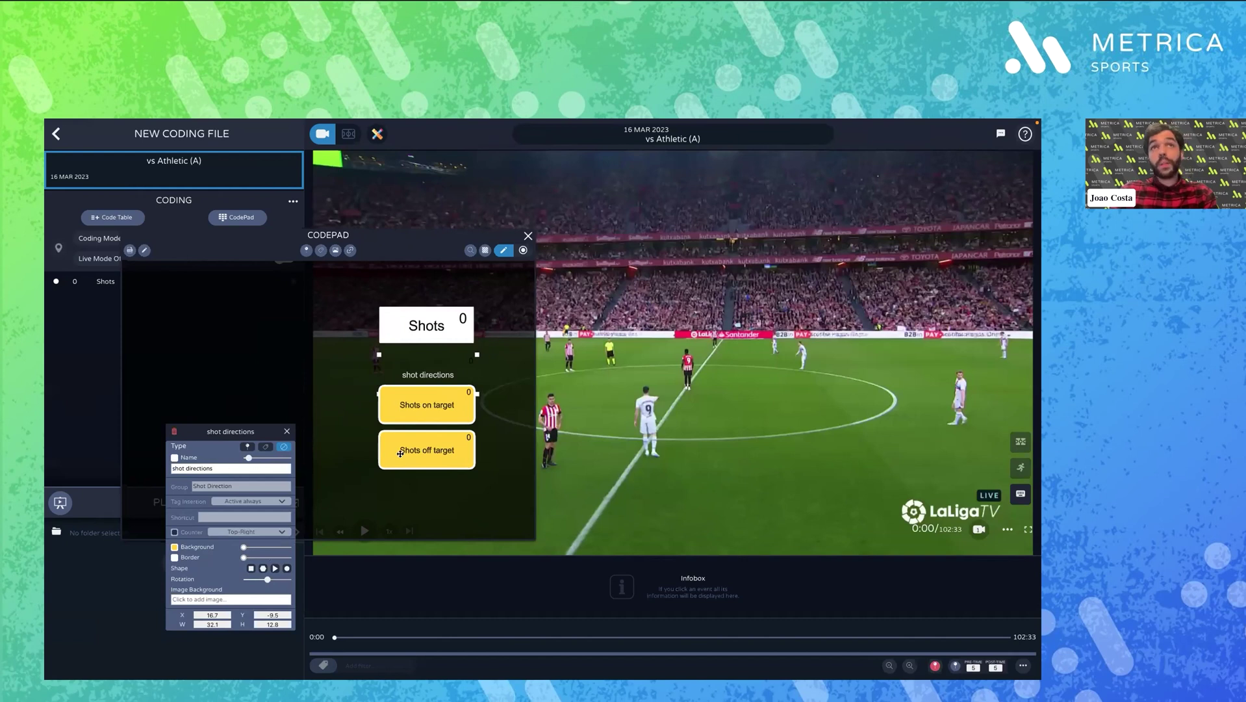
# Add a trigger connector from the Shots off target tag to the Shots code and briefly switch to record mode and back
pyautogui.click(348, 249)
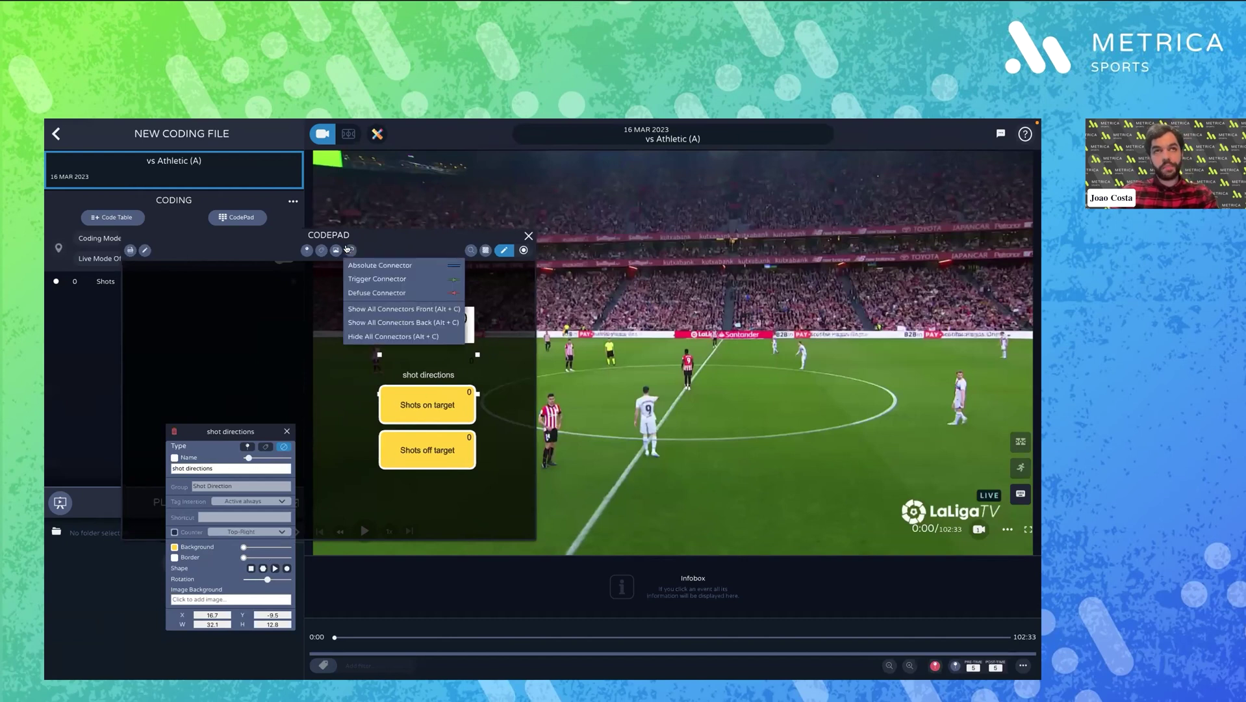
pyautogui.click(372, 284)
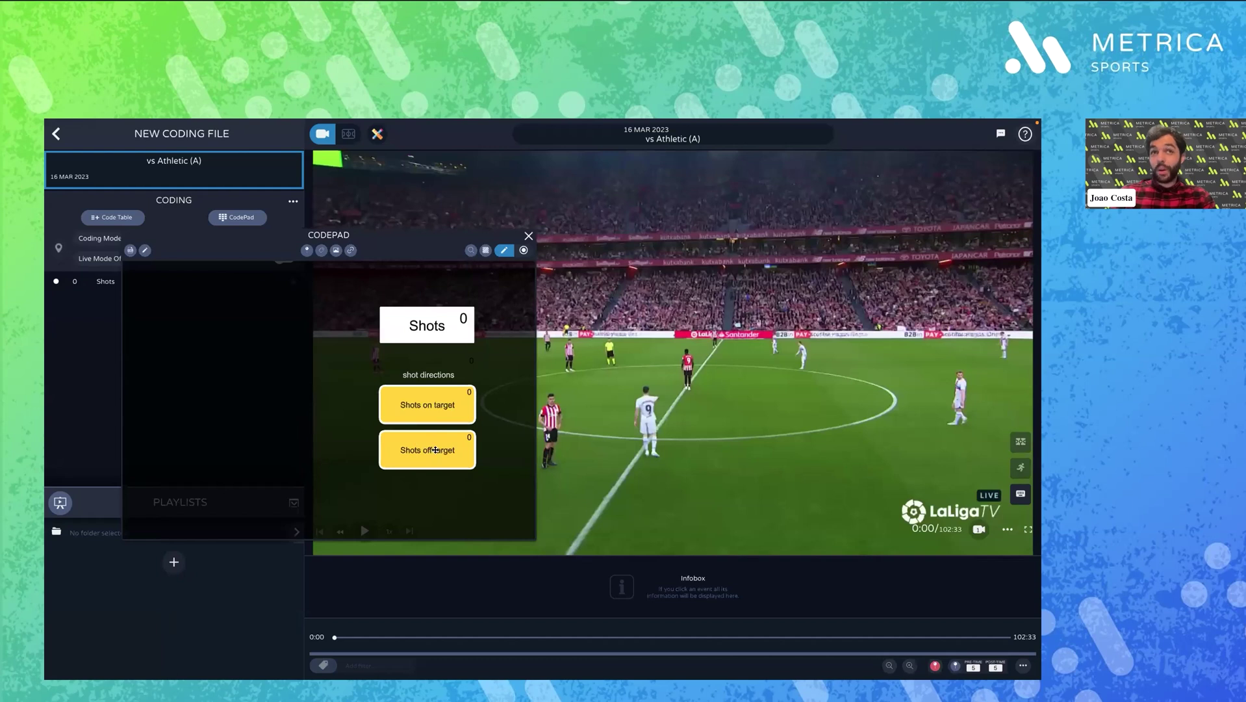
pyautogui.moveTo(465, 440); pyautogui.dragTo(426, 318)
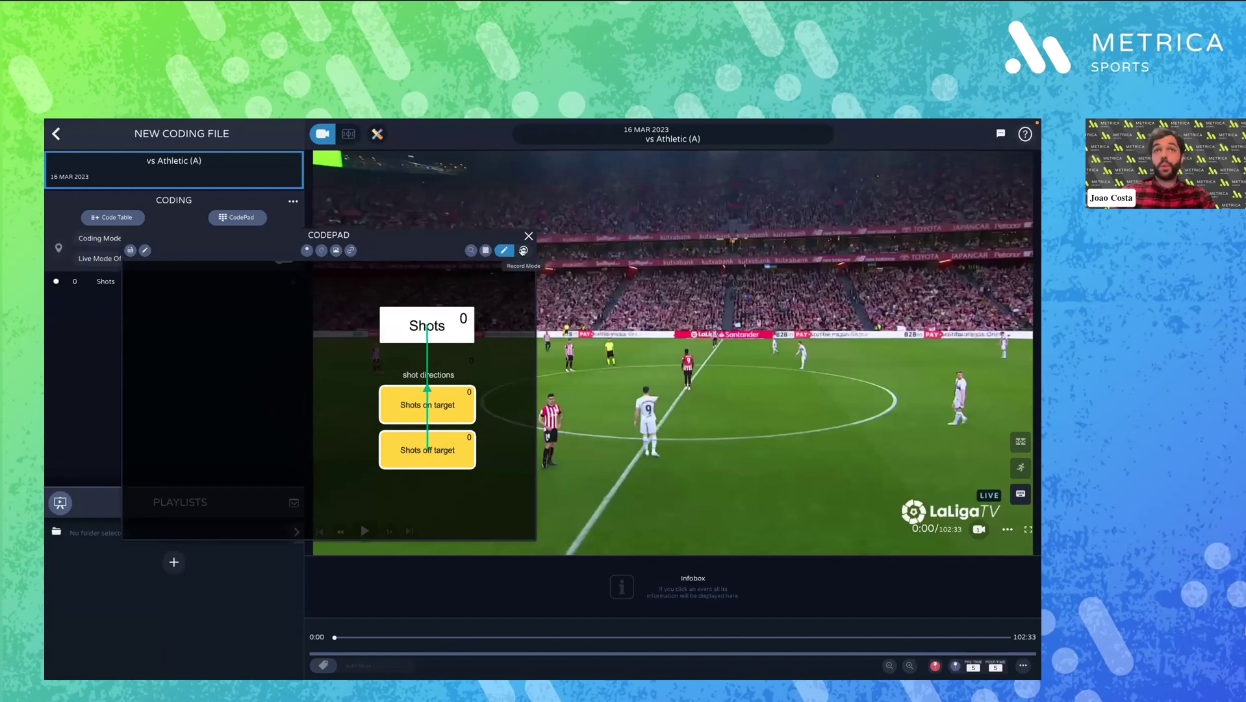
pyautogui.click(523, 251)
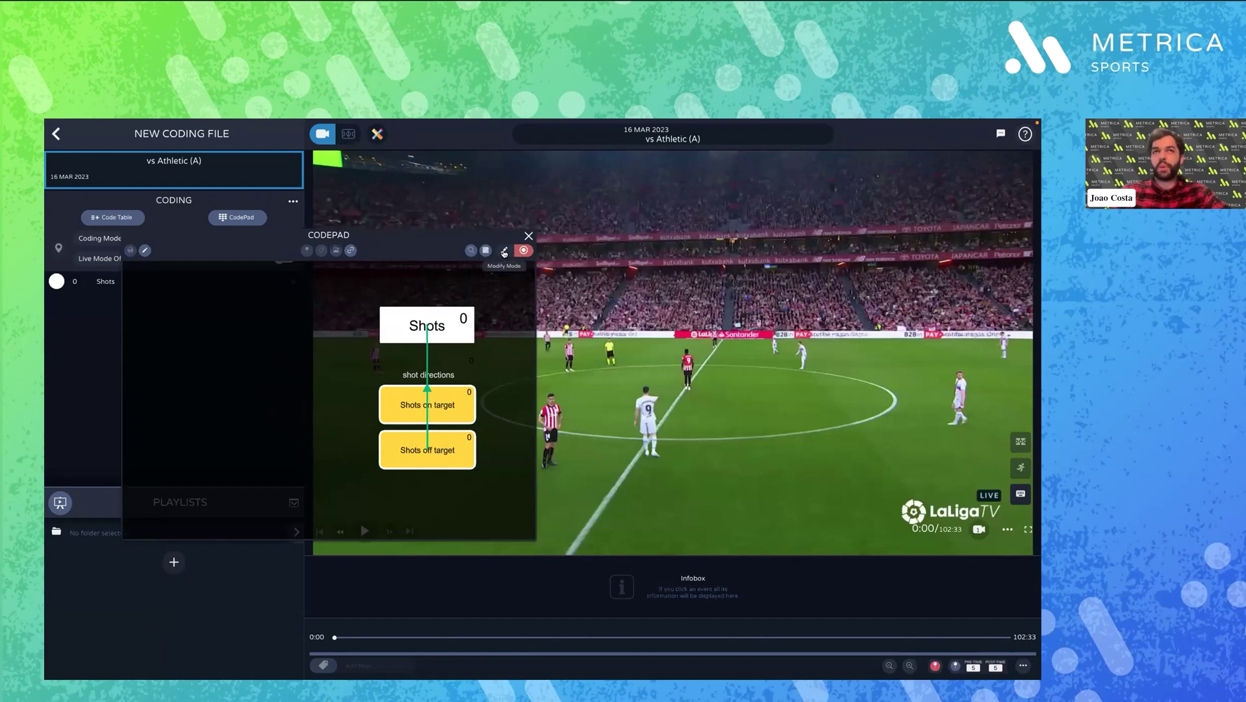
pyautogui.click(505, 252)
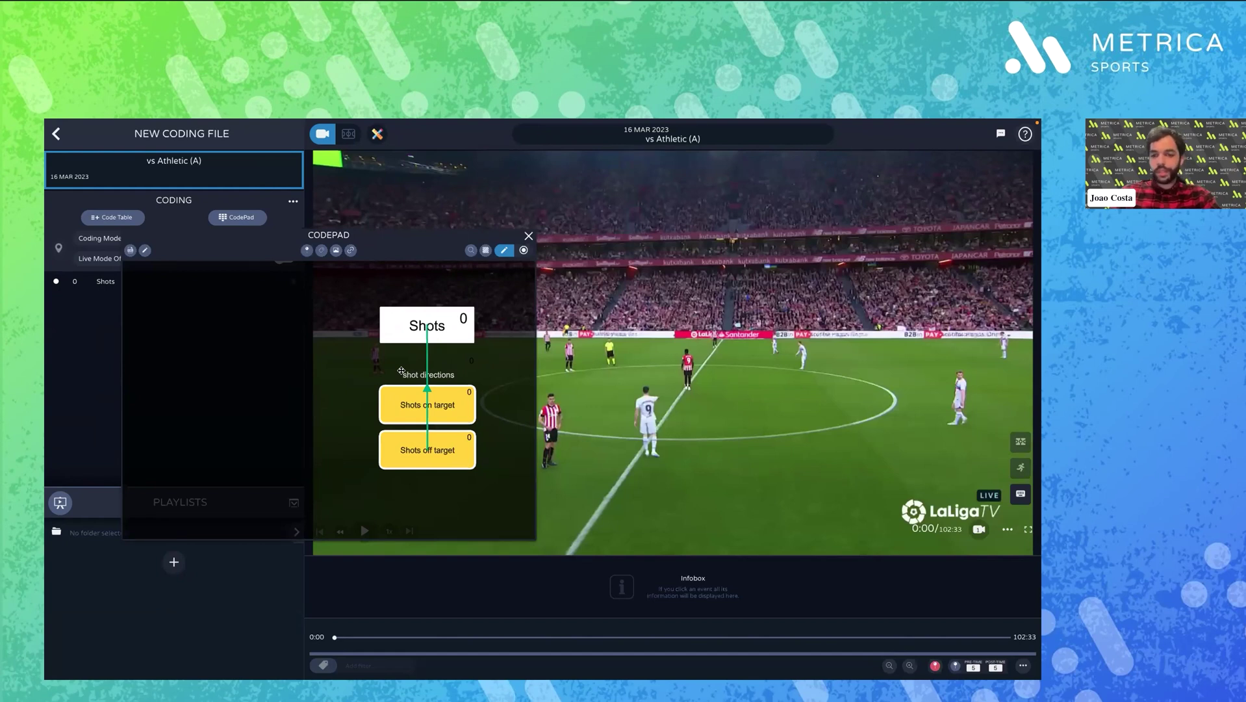
# Move Shots off target beside Shots on target and add a trigger connector from Shots on target to the Shots code
pyautogui.moveTo(407, 451); pyautogui.dragTo(282, 403)
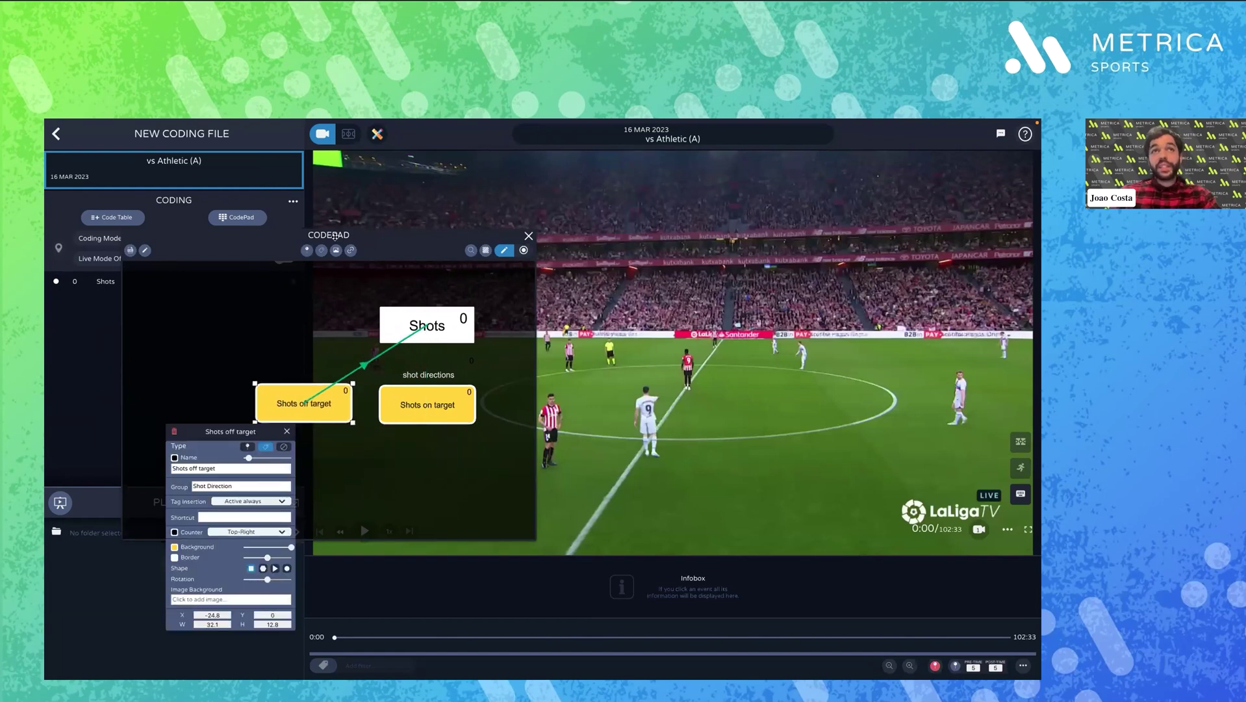
pyautogui.click(351, 250)
pyautogui.click(374, 278)
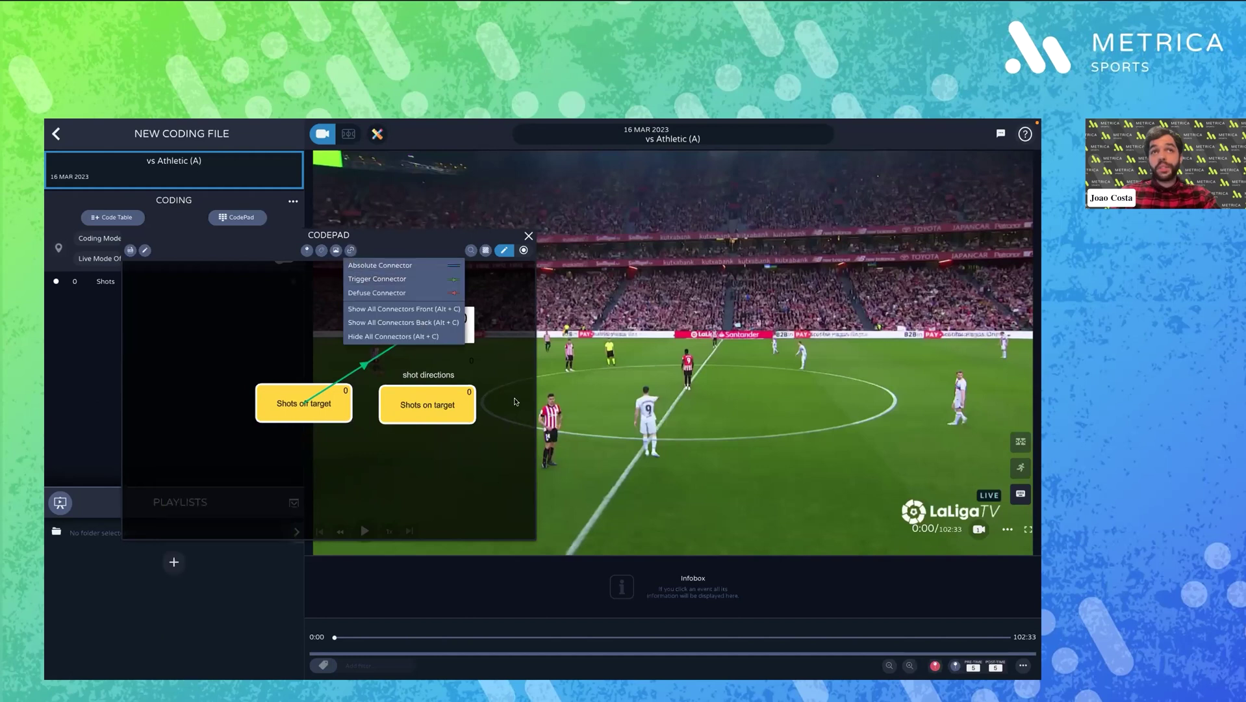
pyautogui.rightClick(431, 406)
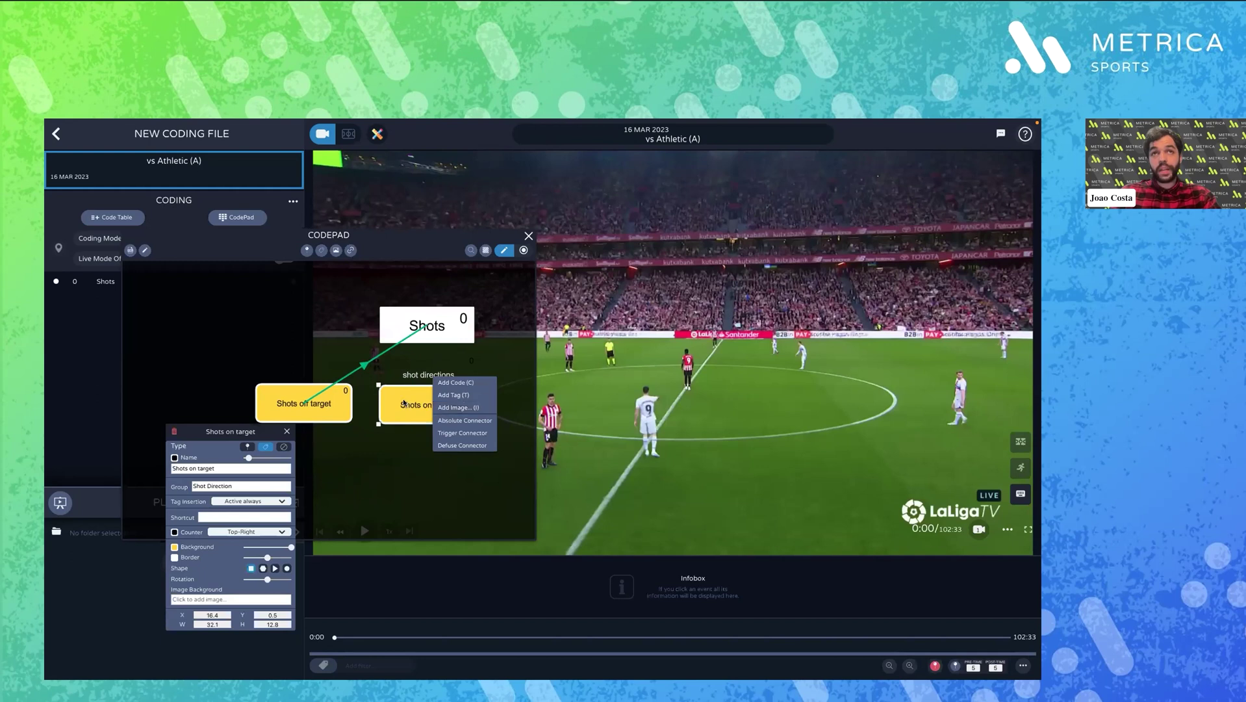
pyautogui.click(459, 433)
pyautogui.click(432, 326)
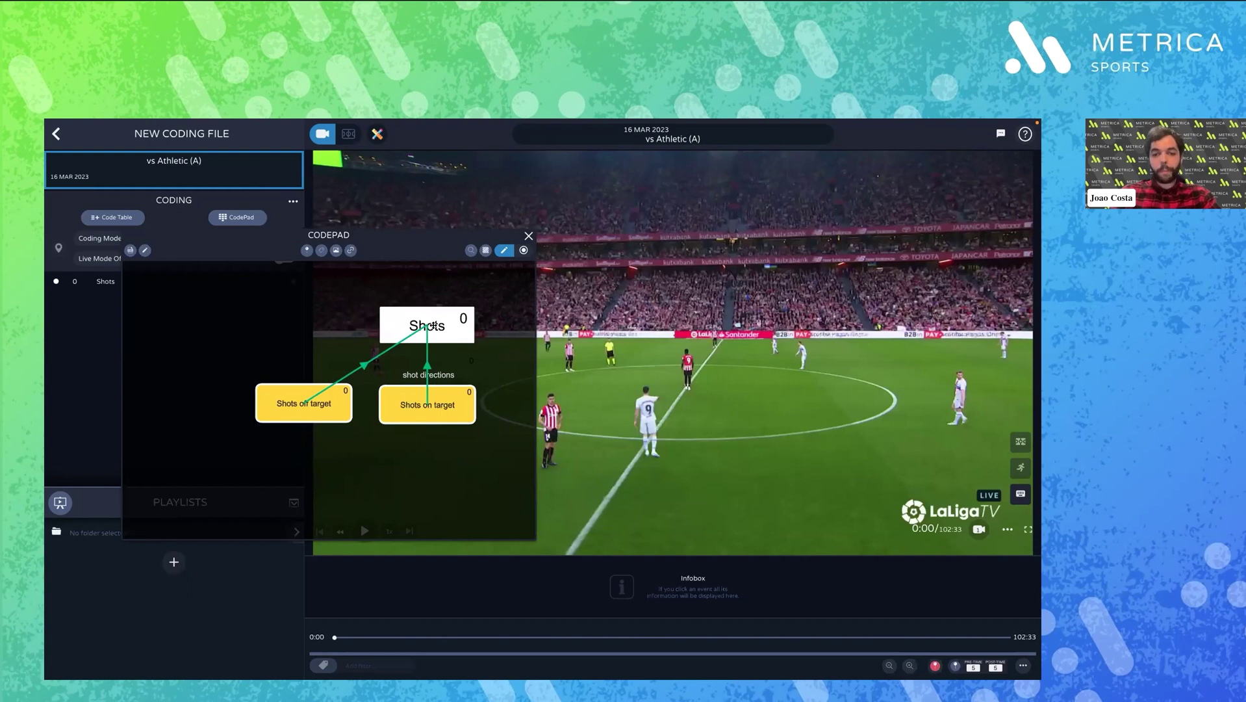
# Arrange the two target tags side by side beneath the Shots code, with Shots off target at about X -4, Y -0.5
pyautogui.moveTo(450, 407); pyautogui.dragTo(498, 407)
pyautogui.moveTo(337, 408); pyautogui.dragTo(399, 406)
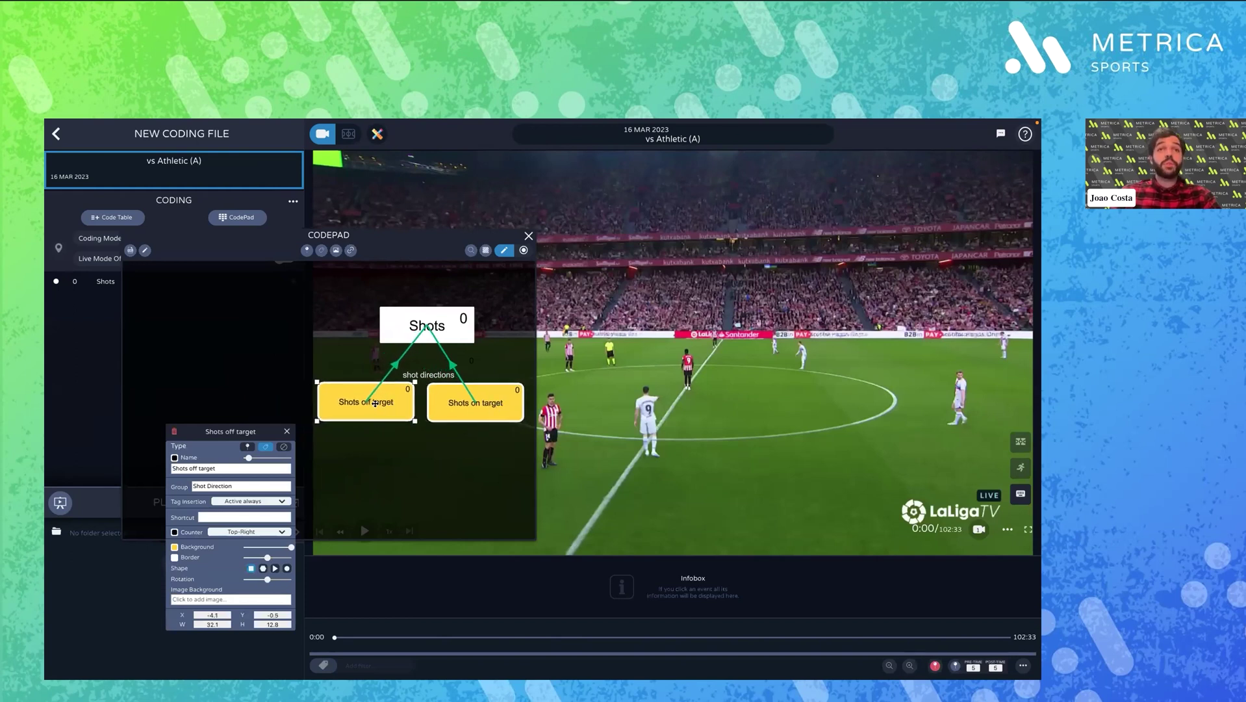
pyautogui.click(449, 321)
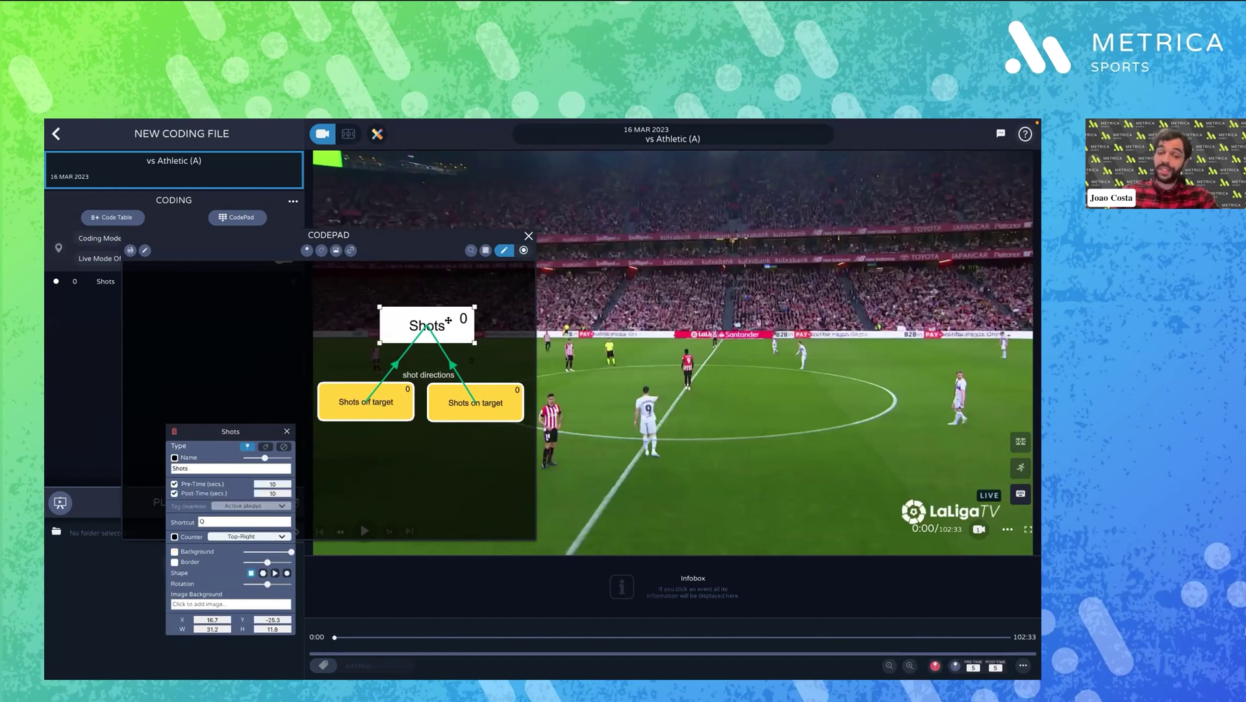
pyautogui.click(505, 347)
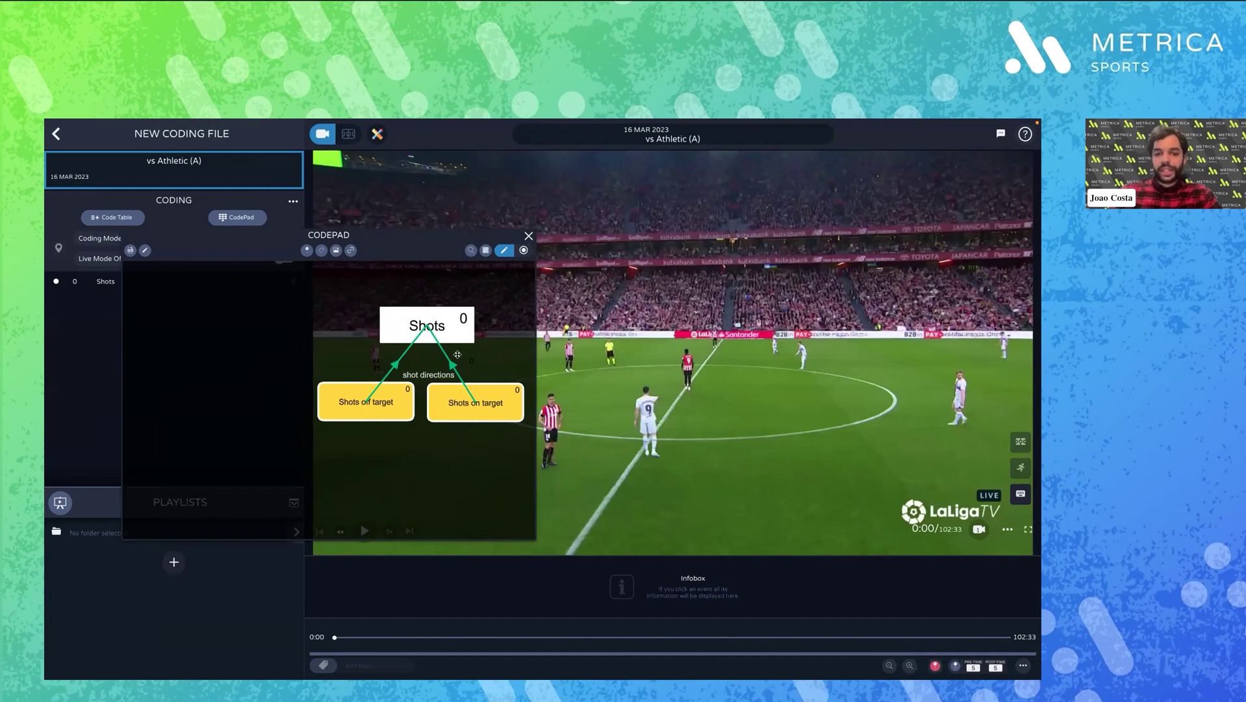
# Duplicate the Shots code, place the copy at about X -50, Y -26 and name it attack
pyautogui.click(350, 250)
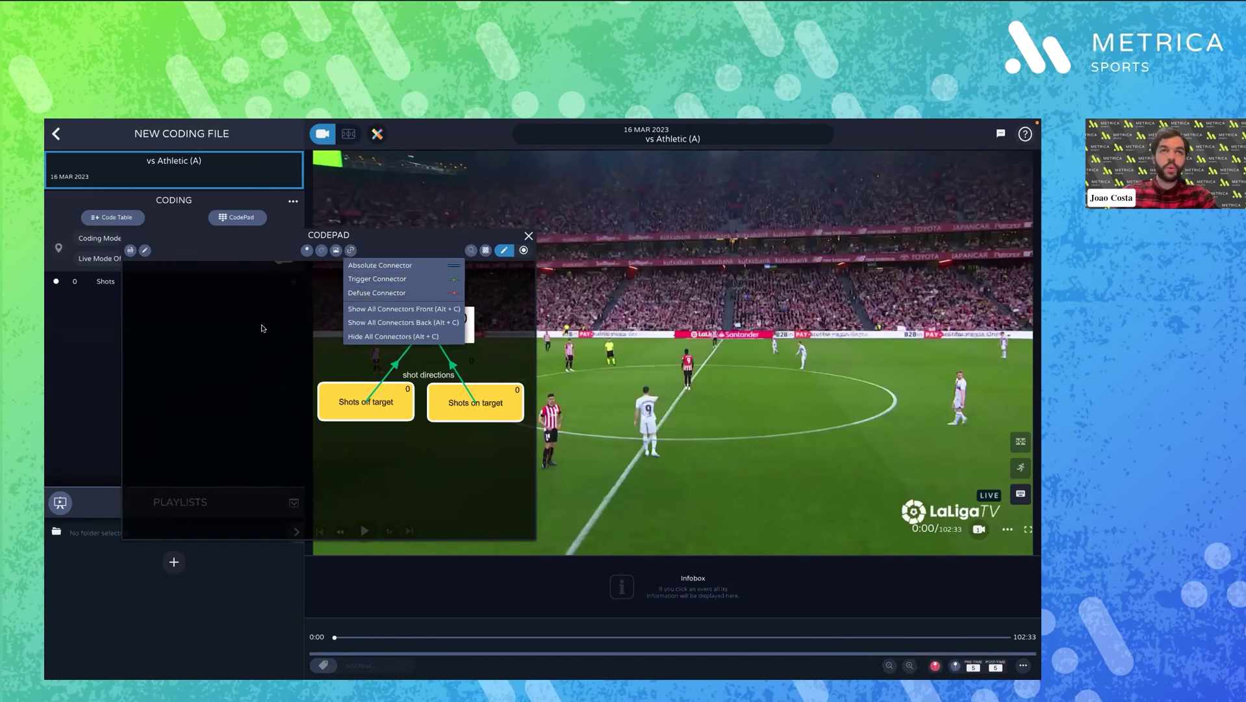
pyautogui.click(382, 294)
pyautogui.click(447, 318)
pyautogui.moveTo(351, 320); pyautogui.dragTo(249, 322)
pyautogui.doubleClick(237, 467)
pyautogui.write('attack')
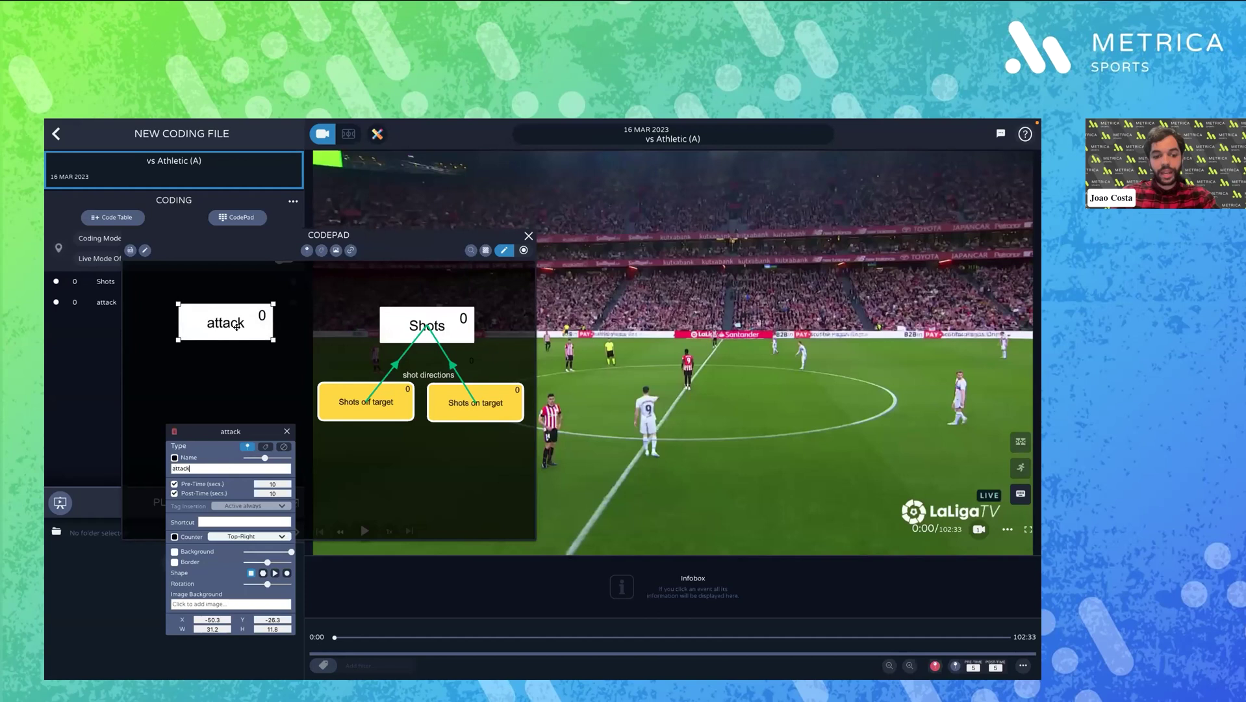
# Duplicate the attack code directly below the original and name the copy defense
pyautogui.moveTo(237, 326); pyautogui.dragTo(240, 380)
pyautogui.doubleClick(188, 469)
pyautogui.write('defem')
pyautogui.press('BackSpace')
pyautogui.write('nse')
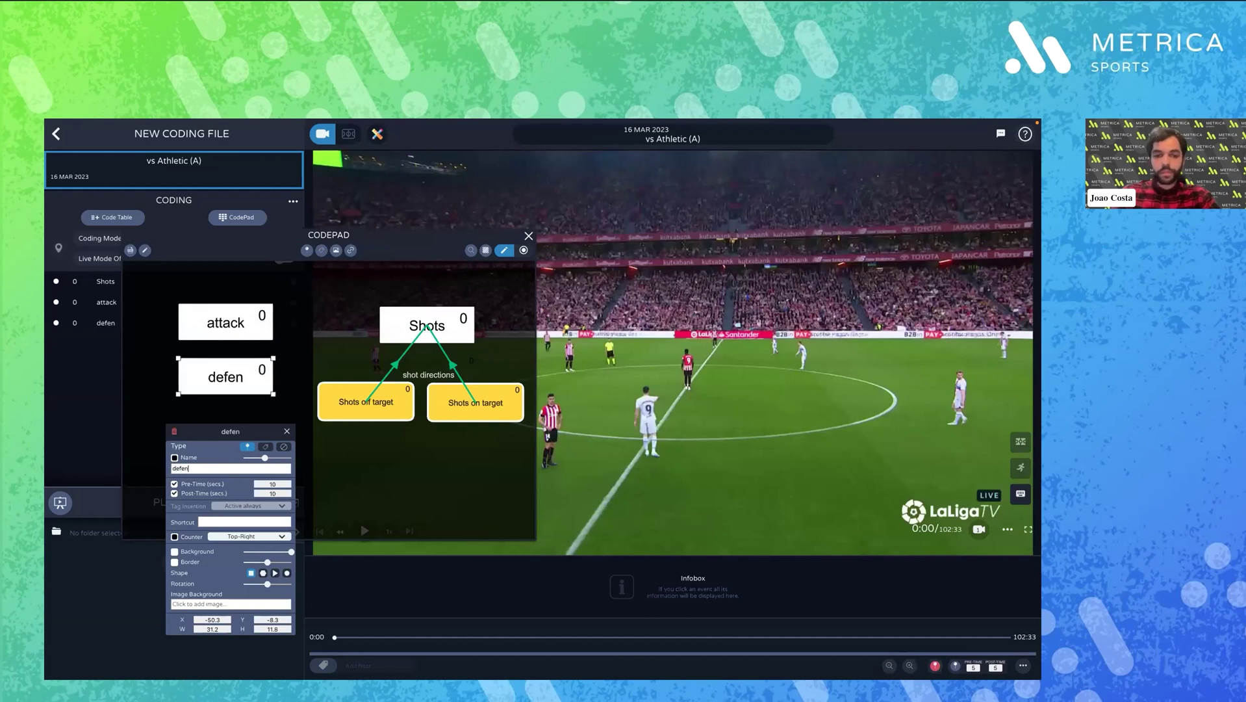
pyautogui.click(319, 322)
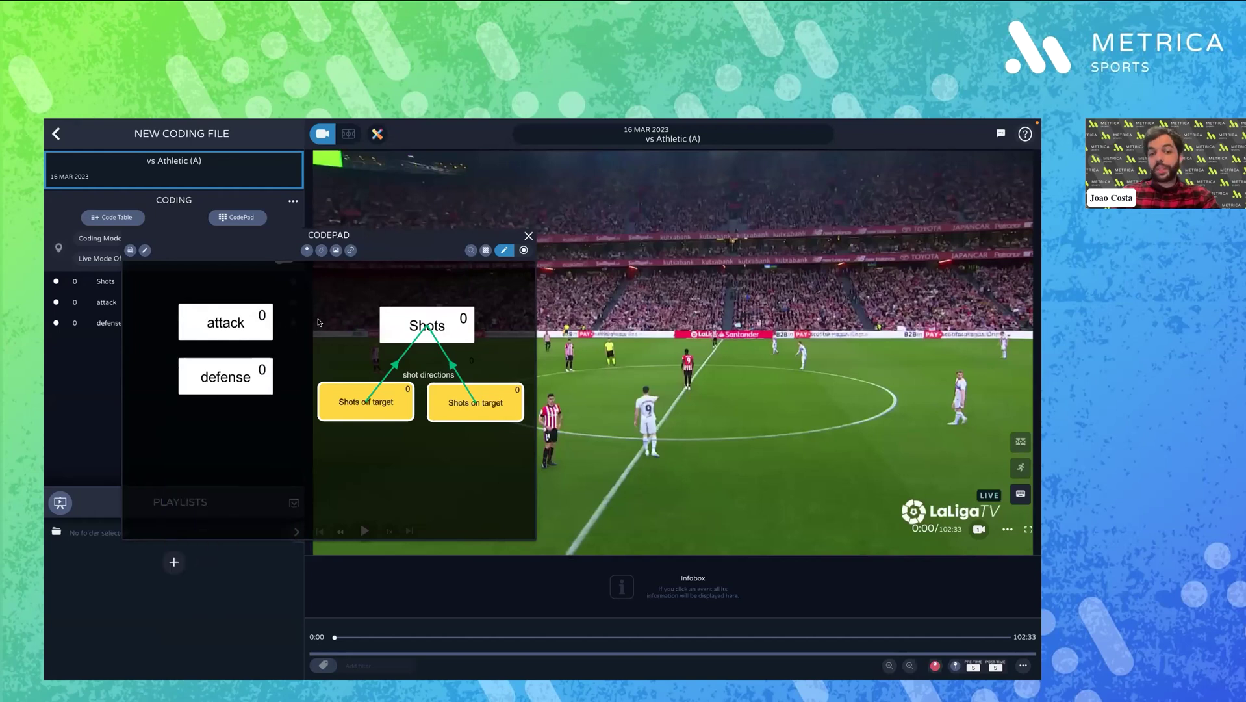
# Rename the defense code to defense transition, shrink its name text to fit and line it up beneath attack
pyautogui.click(224, 375)
pyautogui.moveTo(224, 375); pyautogui.dragTo(226, 376)
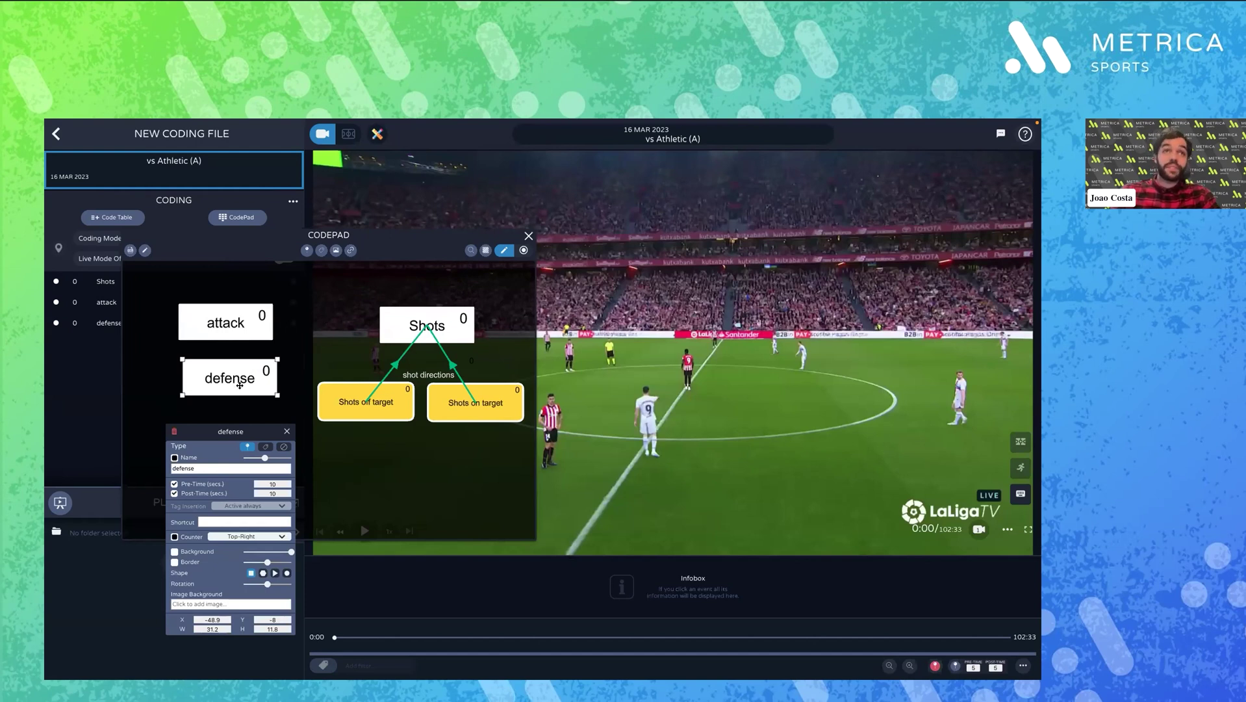
pyautogui.write('transitio n')
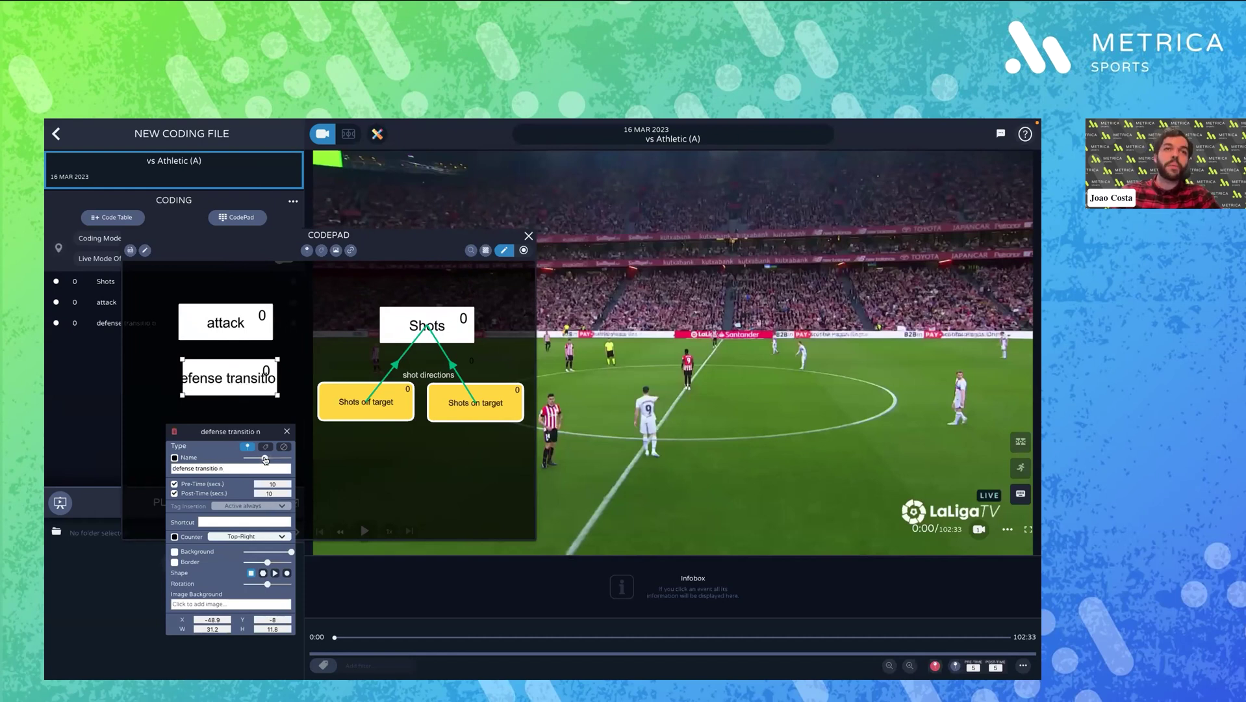
pyautogui.moveTo(265, 457); pyautogui.dragTo(251, 458)
pyautogui.click(221, 469)
pyautogui.press('BackSpace')
pyautogui.moveTo(246, 390); pyautogui.dragTo(241, 391)
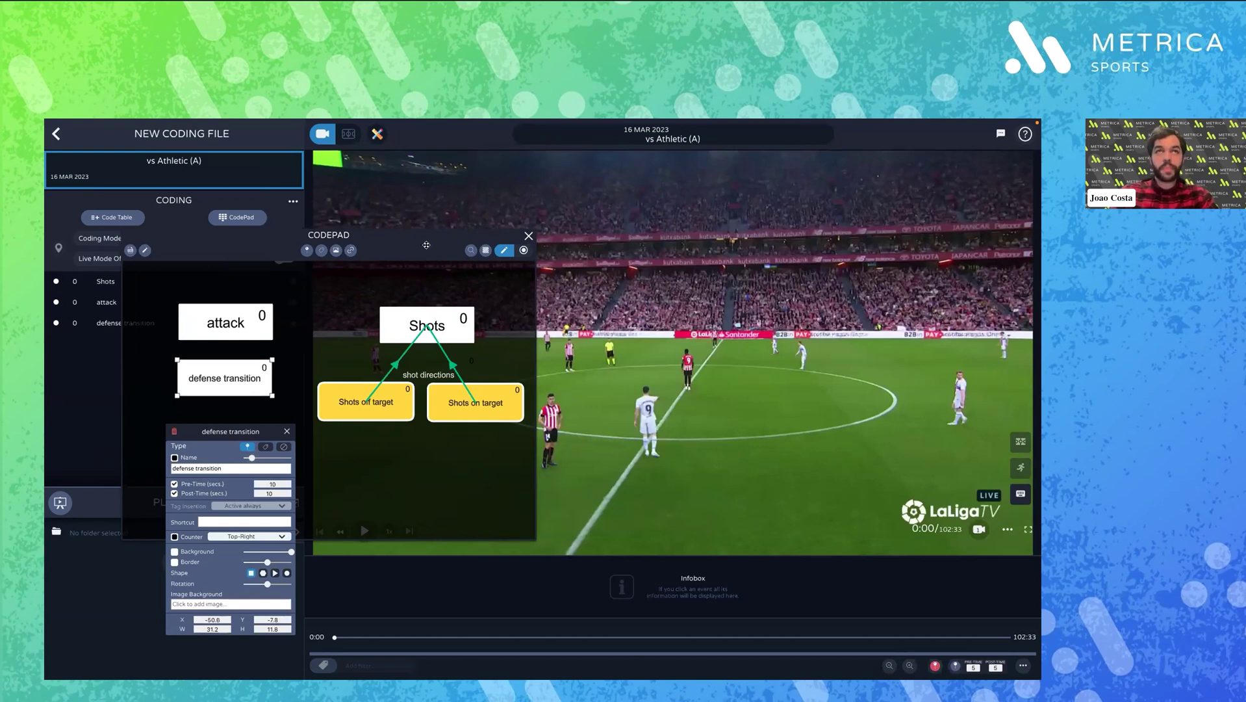
# Add a defuse connector from the defense transition code to the attack code
pyautogui.rightClick(218, 388)
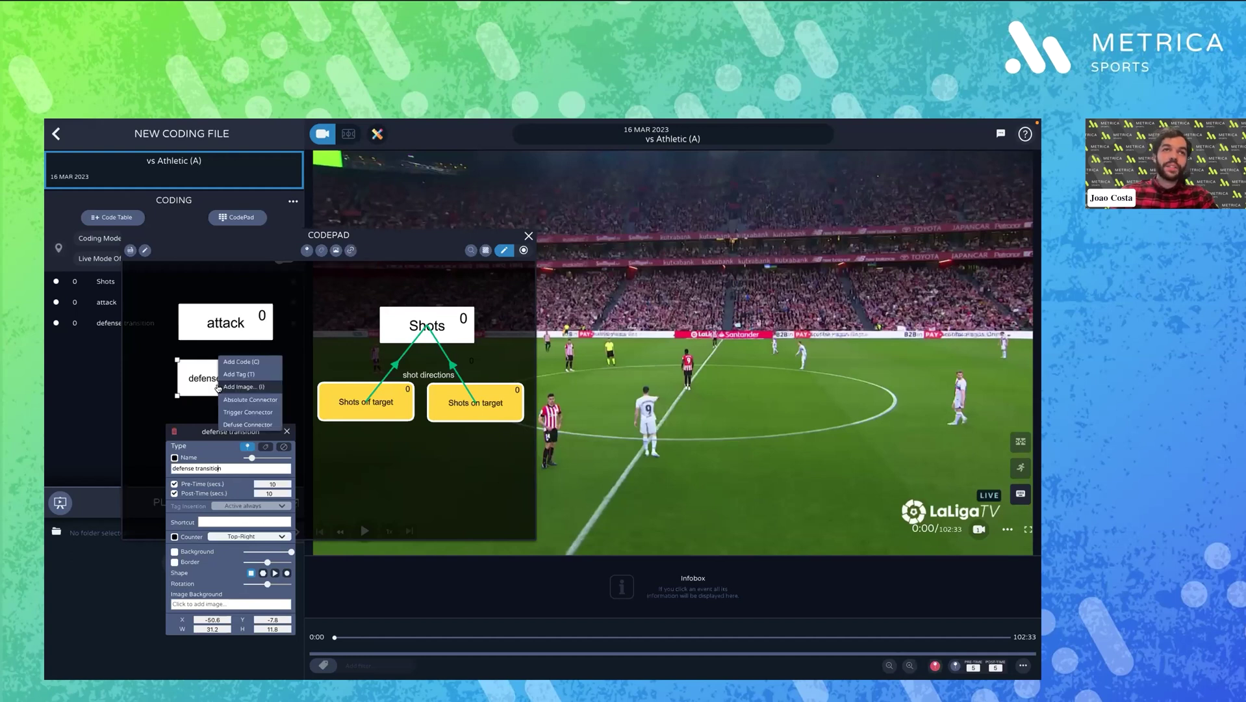
pyautogui.click(244, 426)
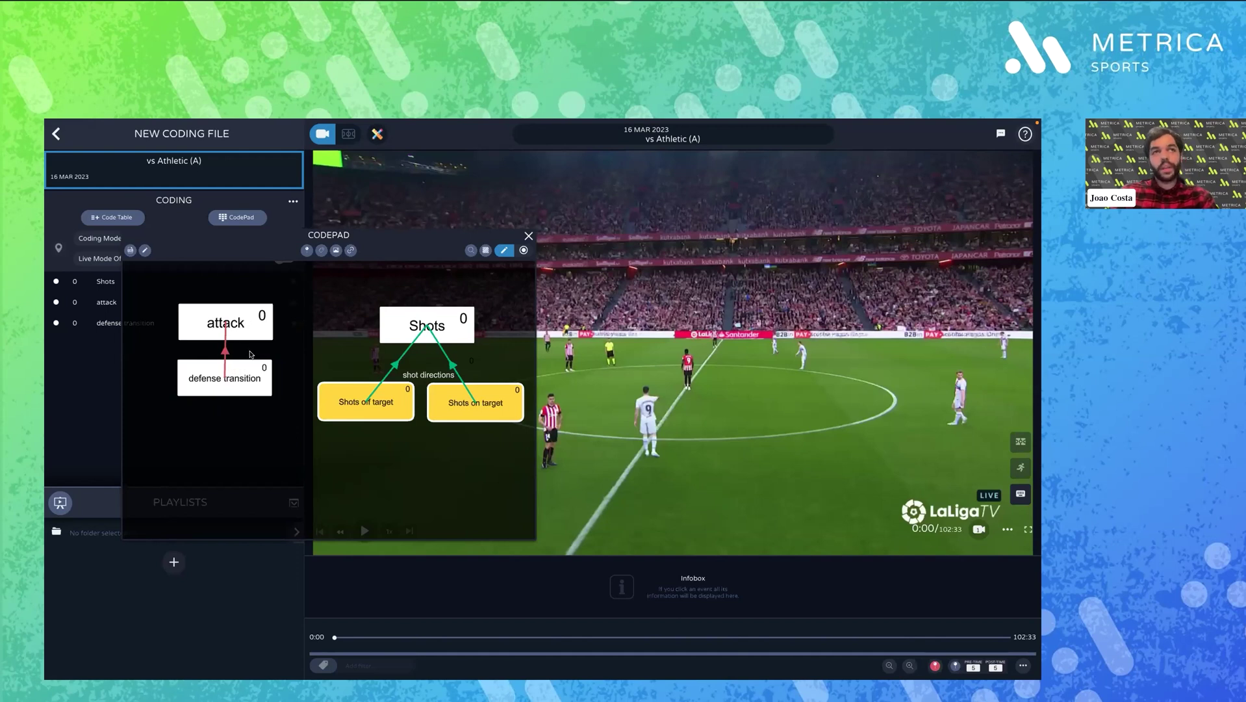
pyautogui.click(245, 374)
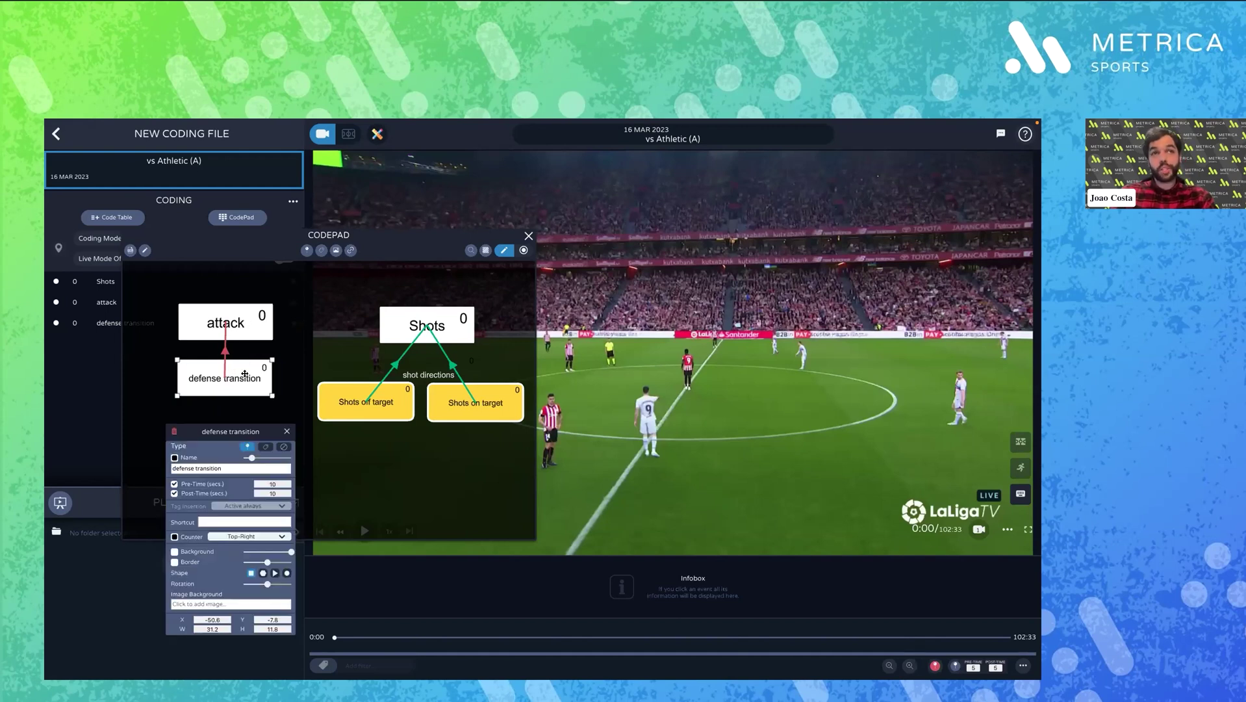
pyautogui.click(513, 285)
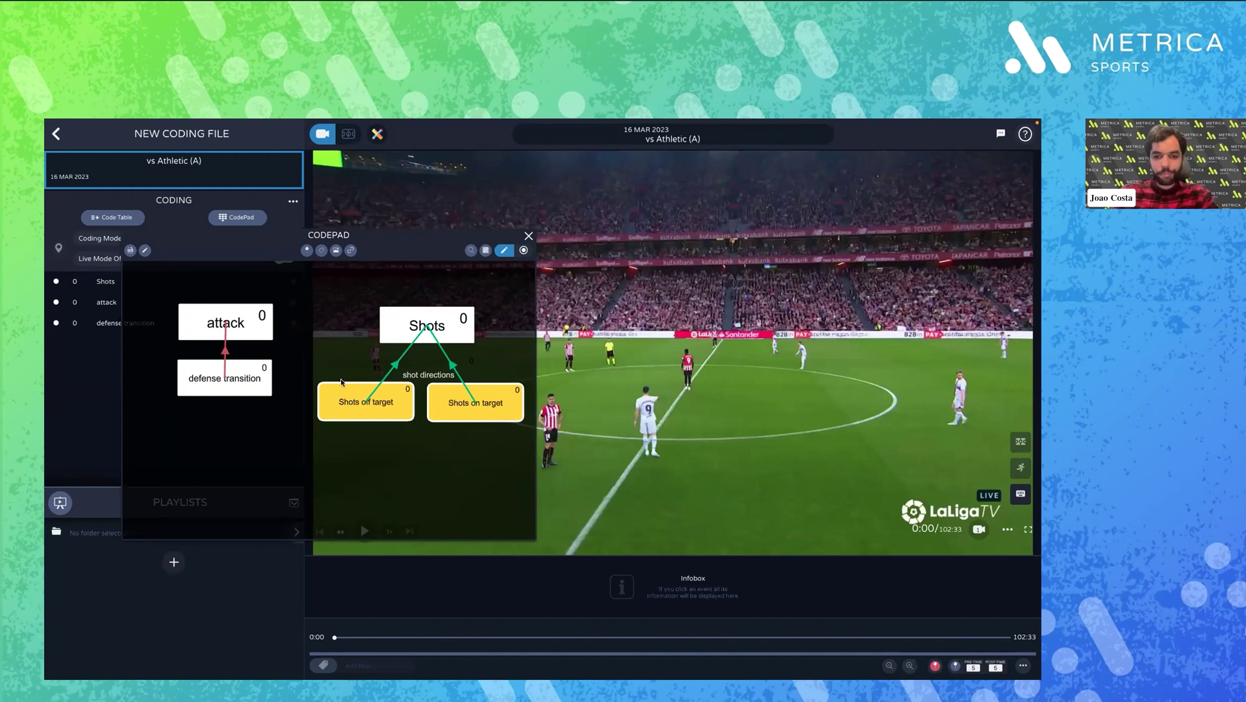
# Look at the connector types and place two copies of the attack code side by side beneath the shot tags
pyautogui.click(351, 251)
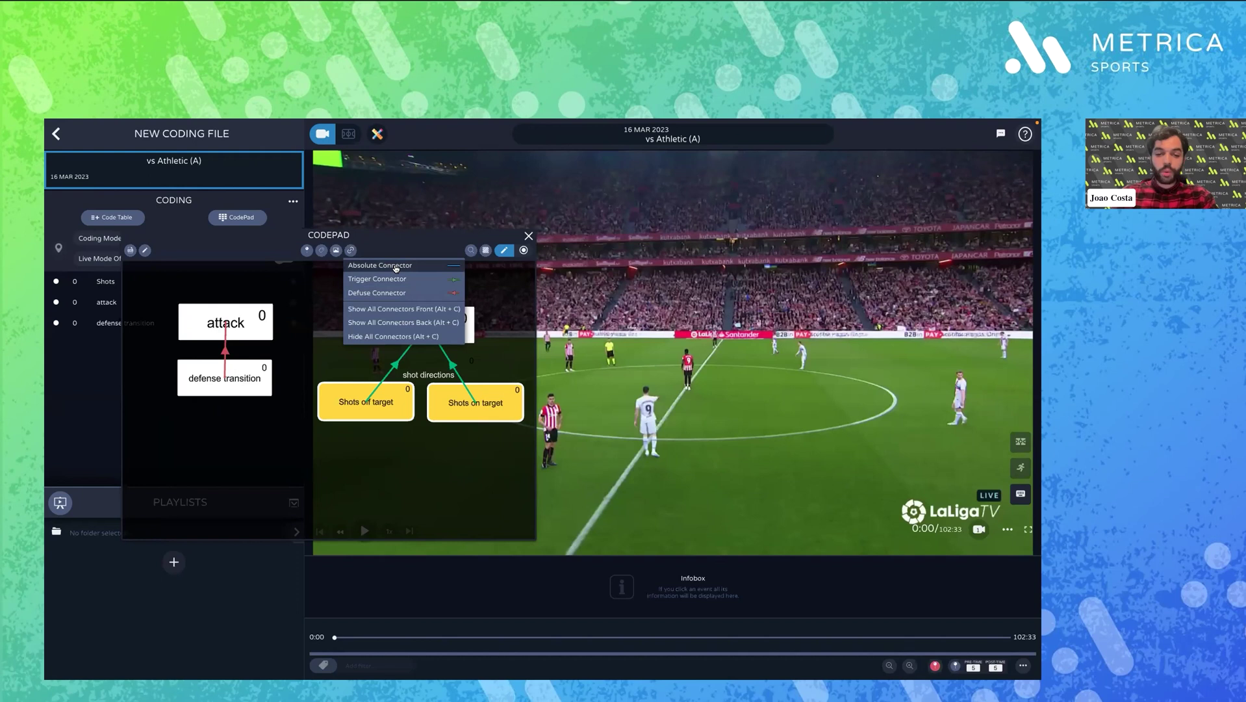
pyautogui.click(276, 462)
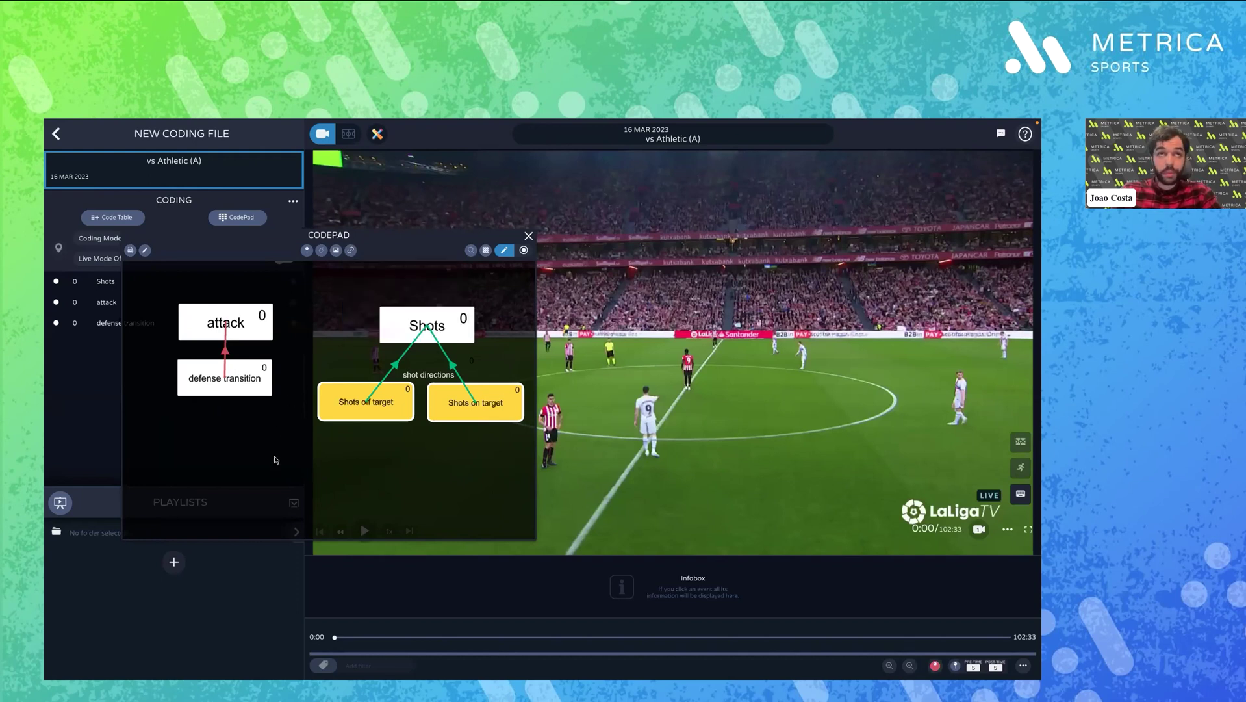
pyautogui.click(251, 318)
pyautogui.moveTo(250, 401); pyautogui.dragTo(370, 469)
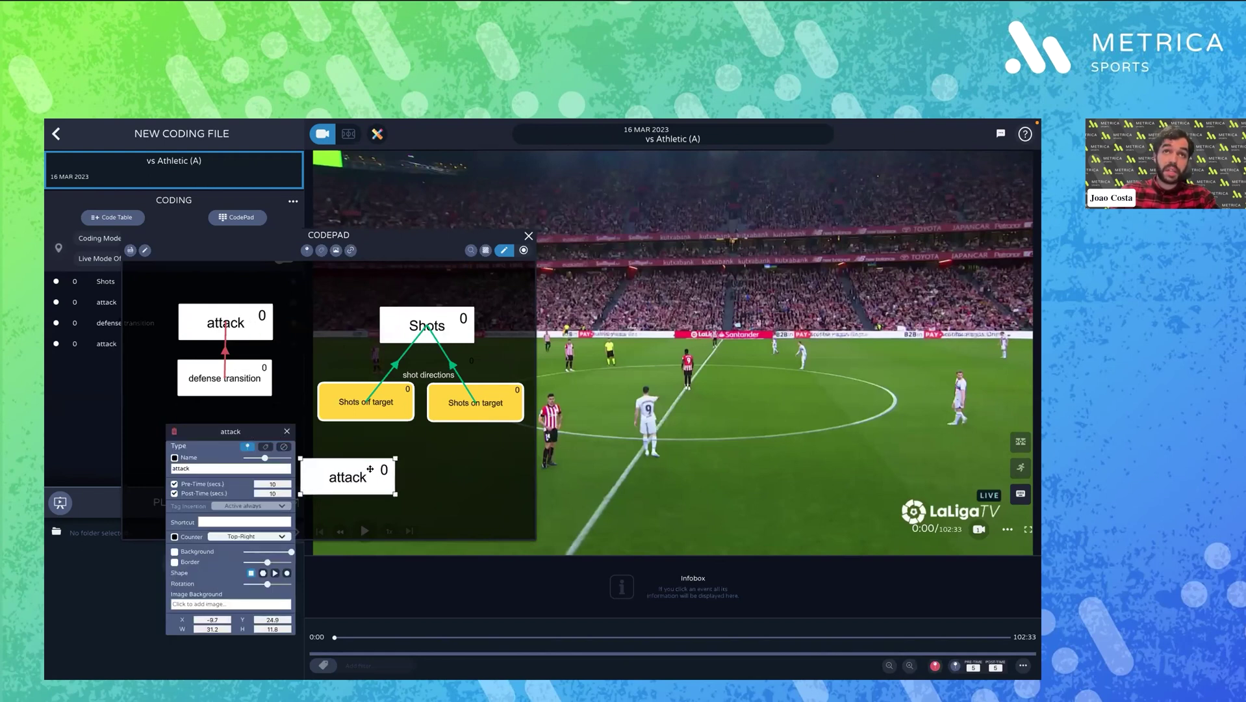
pyautogui.hotkey('ctrl', 'v')
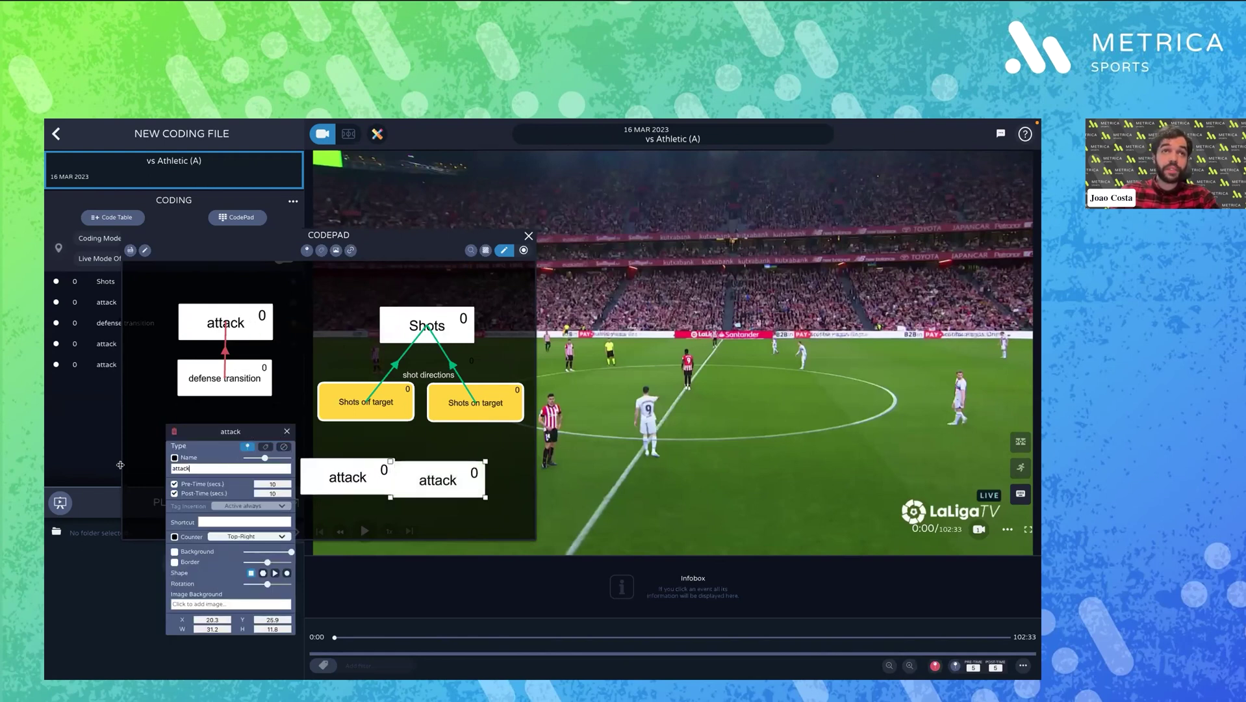
# Rename the second attack copy beneath the shot tags to defense and space it apart from the neighbouring attack code
pyautogui.press('BackSpace')
pyautogui.press('BackSpace')
pyautogui.press('BackSpace')
pyautogui.press('BackSpace')
pyautogui.press('BackSpace')
pyautogui.press('BackSpace')
pyautogui.write('defense')
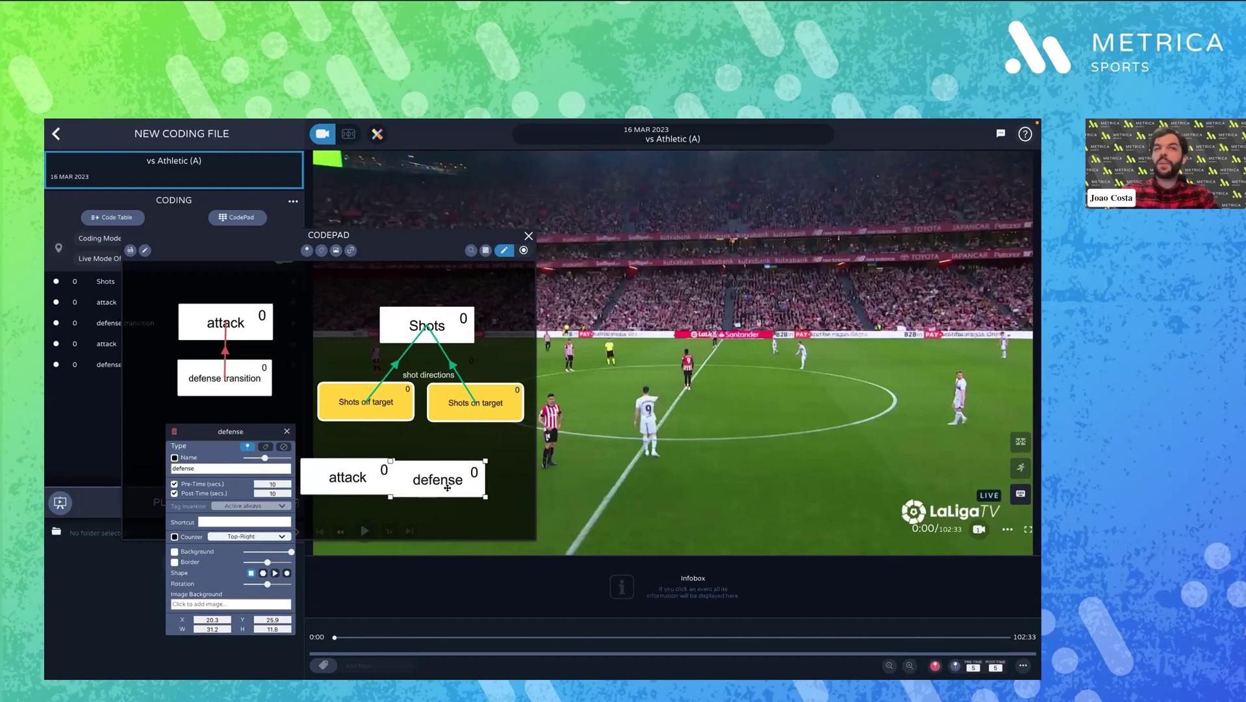
pyautogui.moveTo(447, 488); pyautogui.dragTo(472, 486)
pyautogui.click(463, 440)
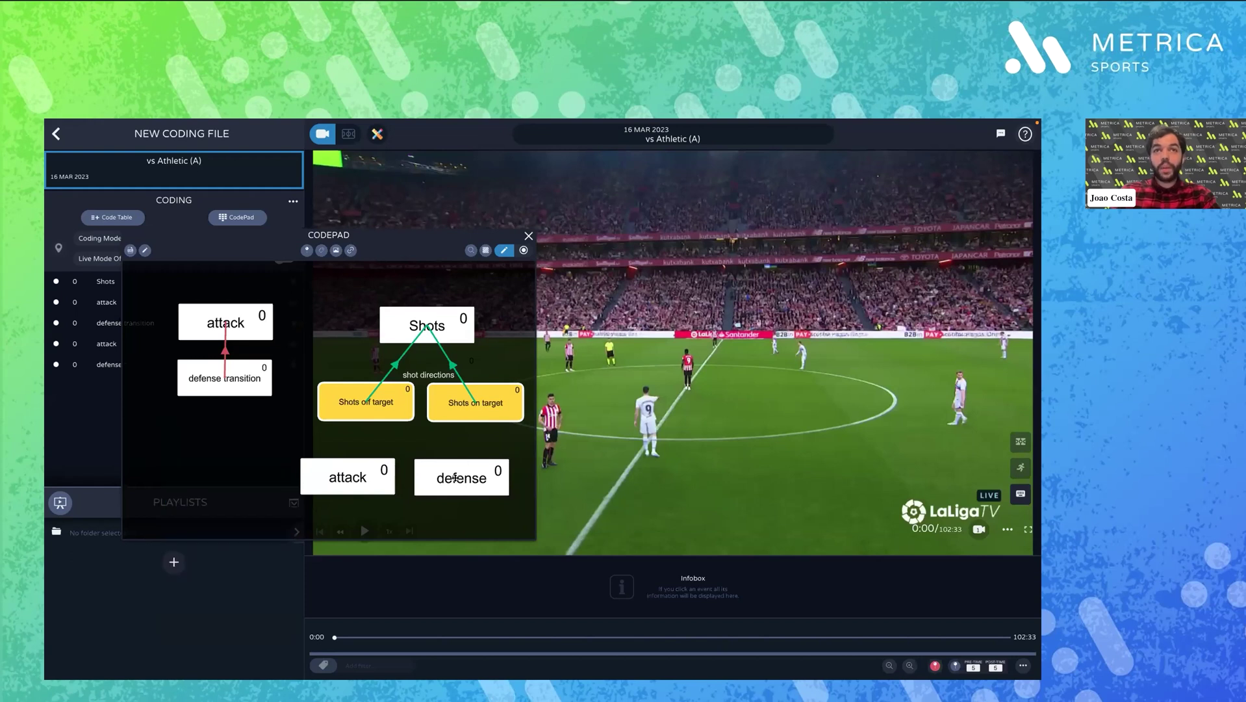
# Add an absolute connector between the defense code and the neighbouring attack code
pyautogui.rightClick(455, 478)
pyautogui.click(483, 495)
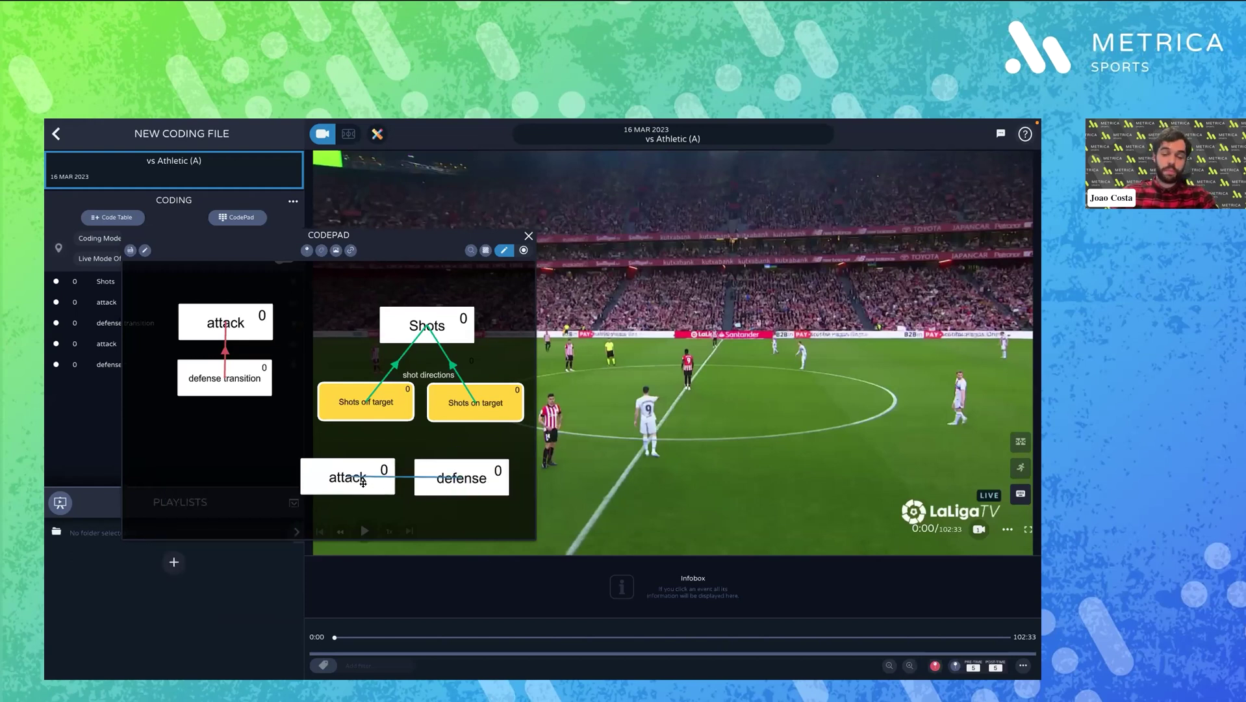
pyautogui.click(333, 481)
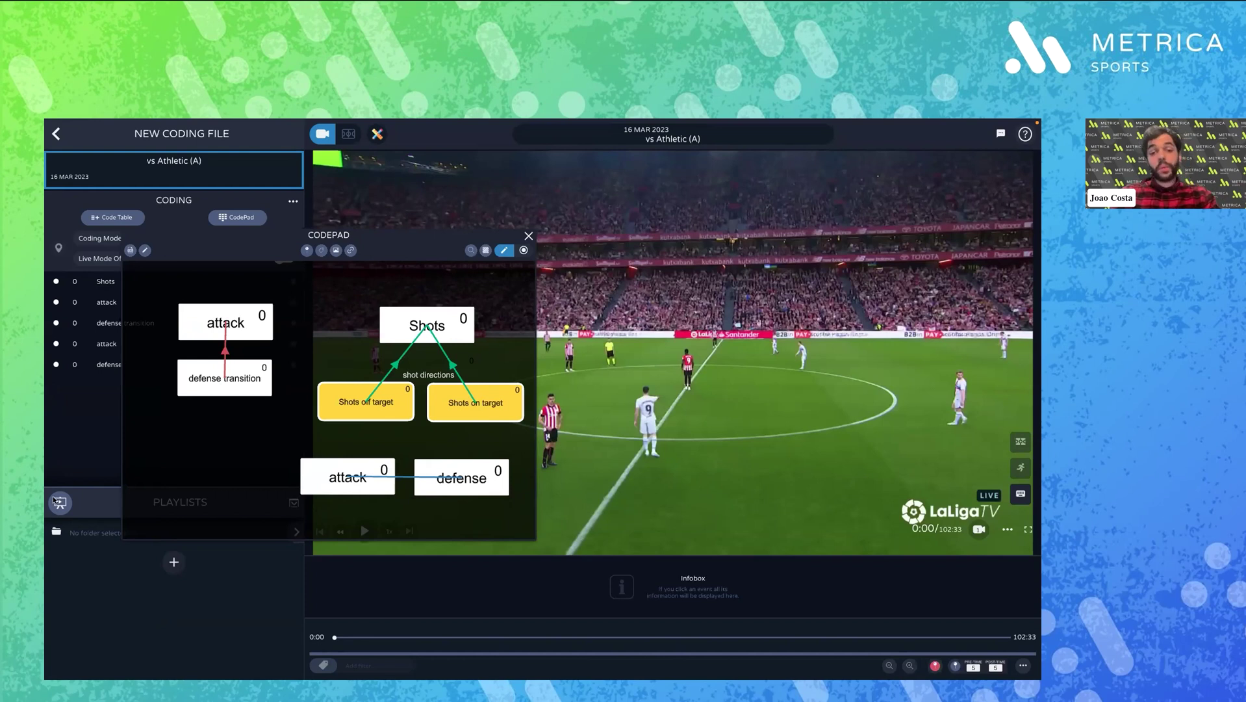
# Move the CodePad over the coding sidebar, resize it to a tall narrow window and scale its contents to fit
pyautogui.moveTo(440, 229); pyautogui.dragTo(358, 129)
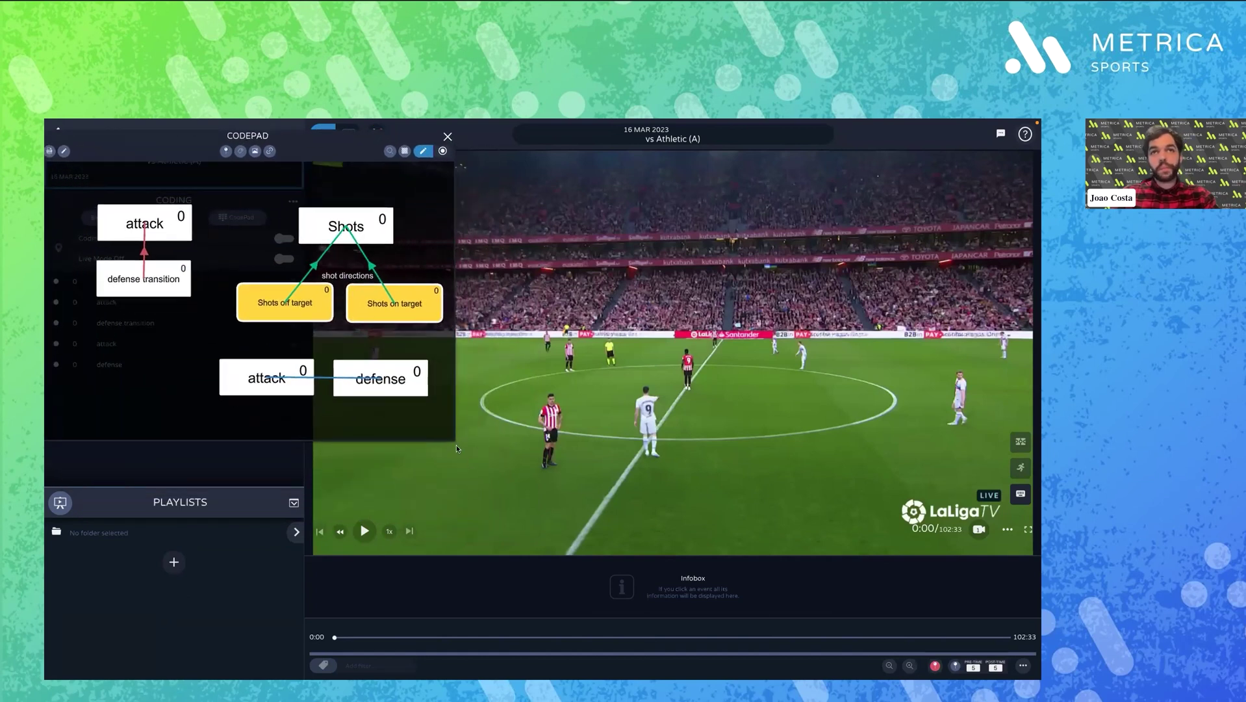
pyautogui.moveTo(457, 446); pyautogui.dragTo(289, 659)
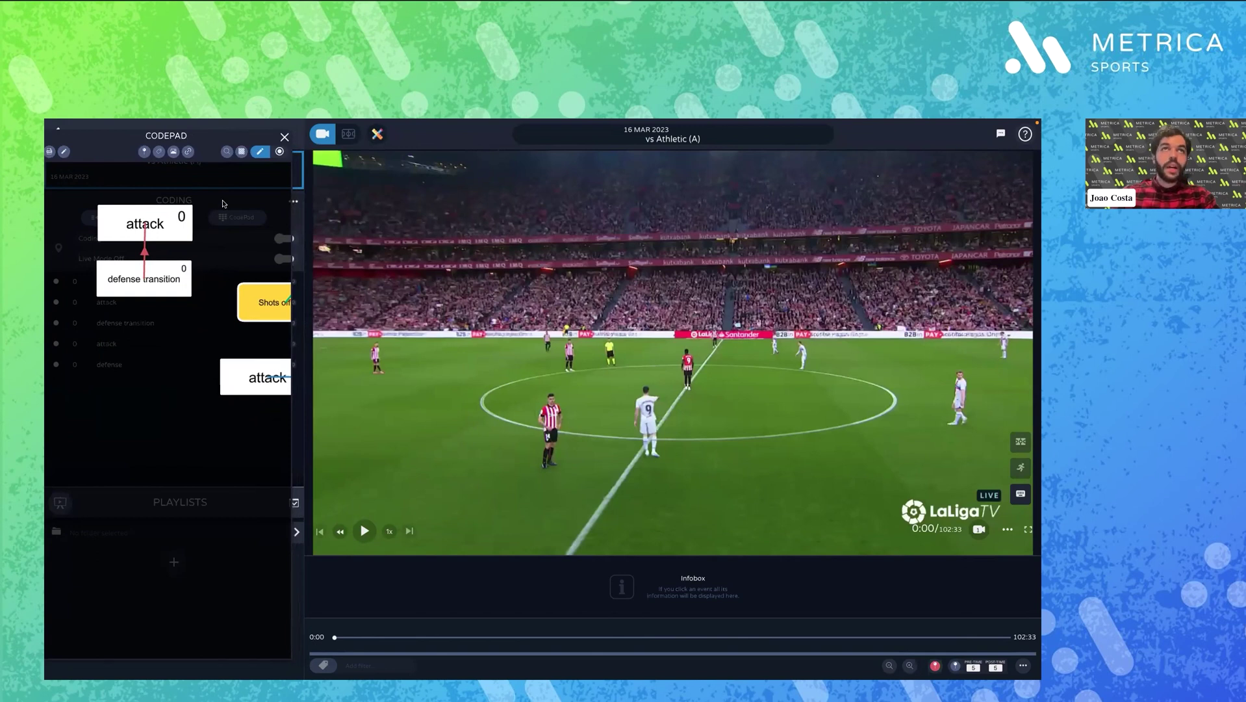
pyautogui.click(226, 152)
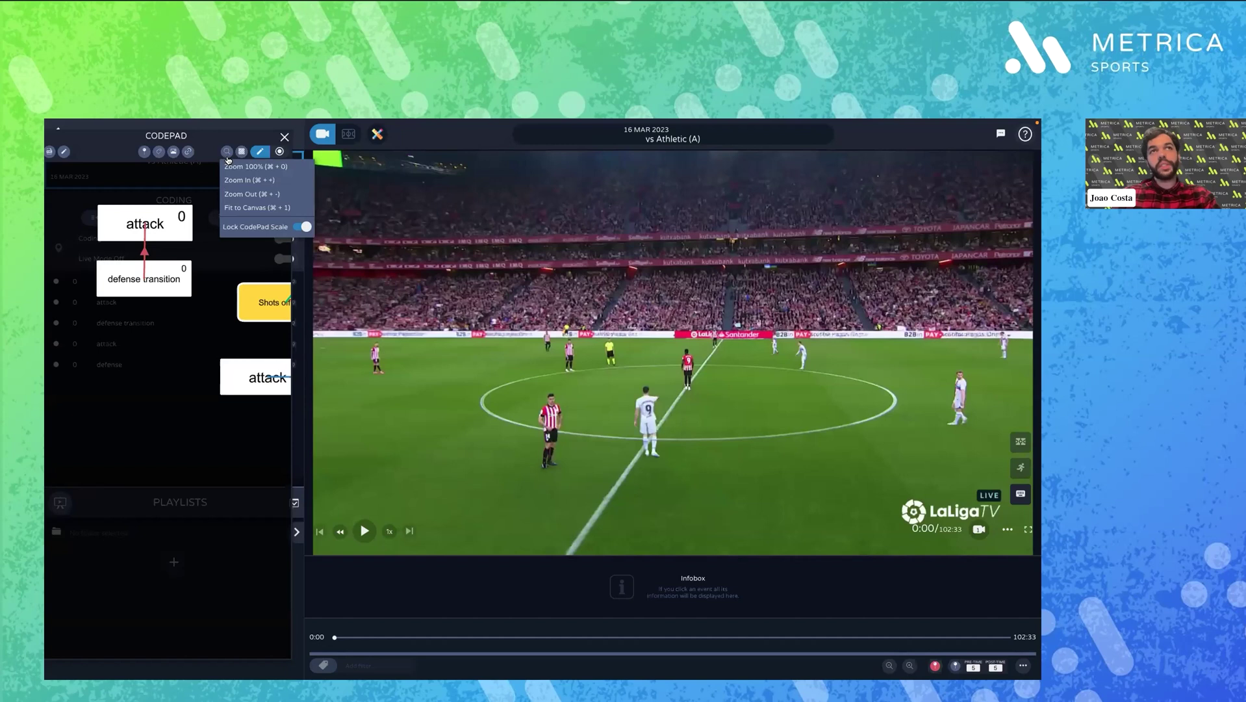
pyautogui.press('super+1')
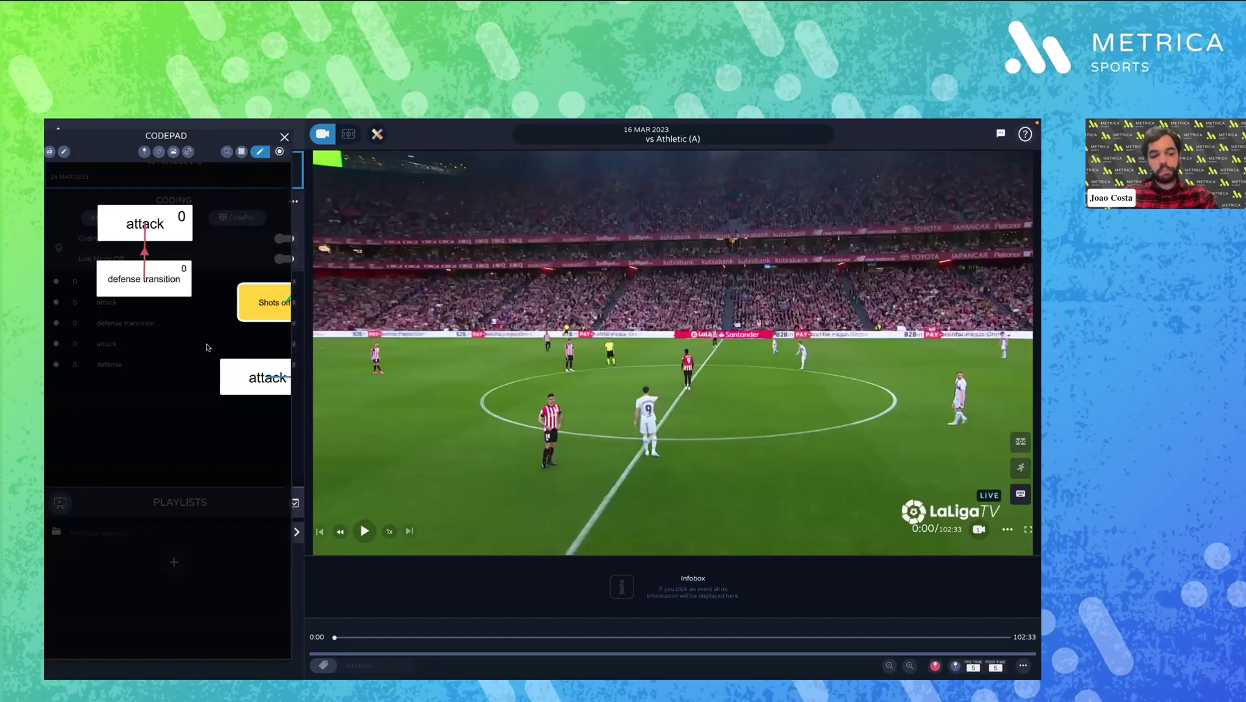
pyautogui.press('super+plus')
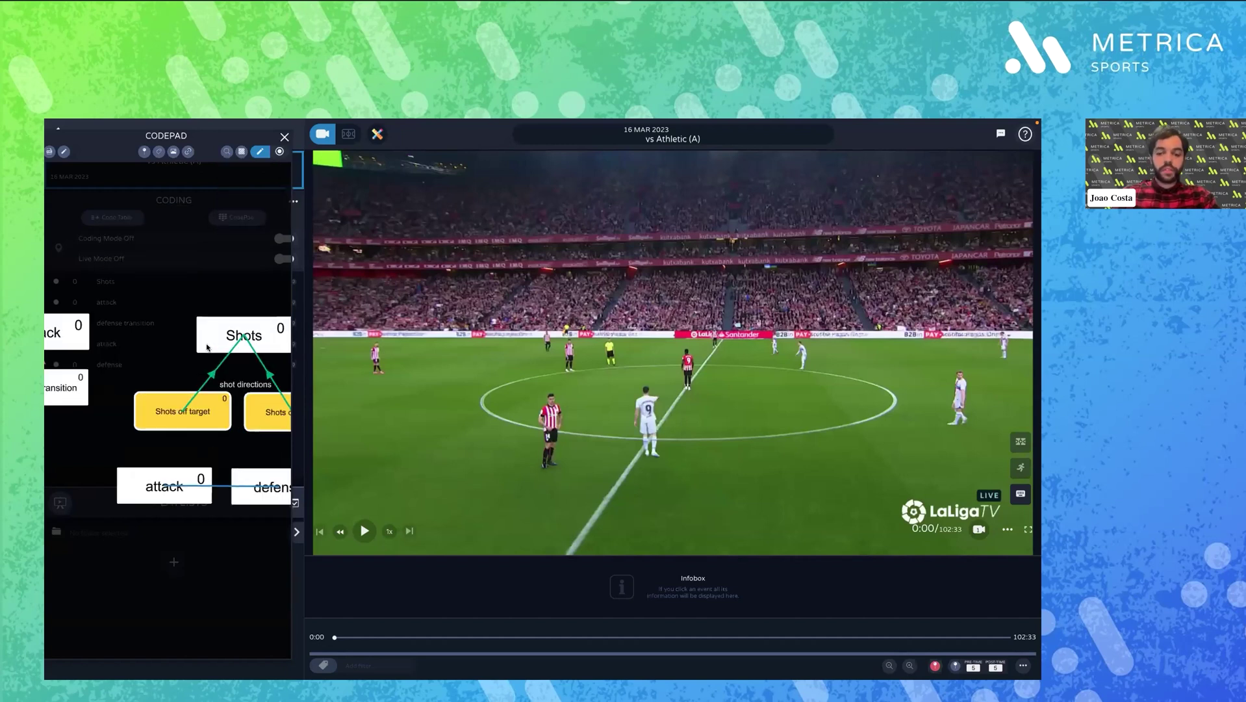
pyautogui.press('super+plus')
pyautogui.press('super+minus')
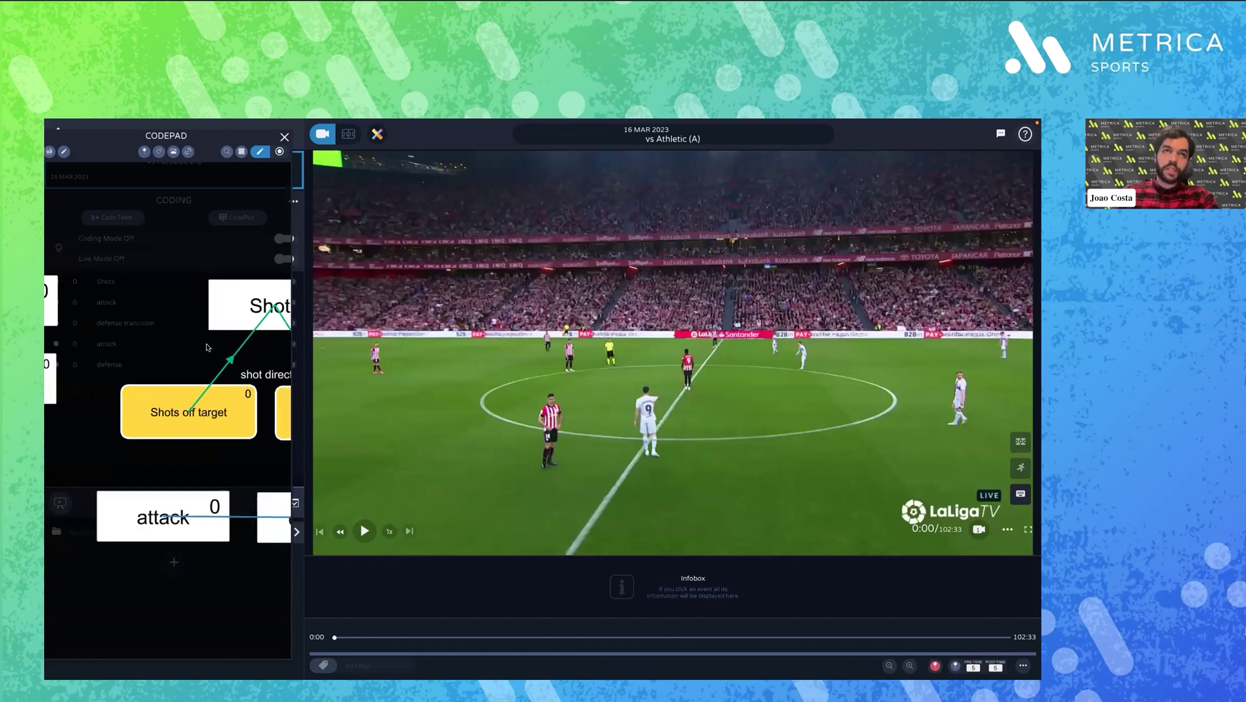
pyautogui.press('super+minus')
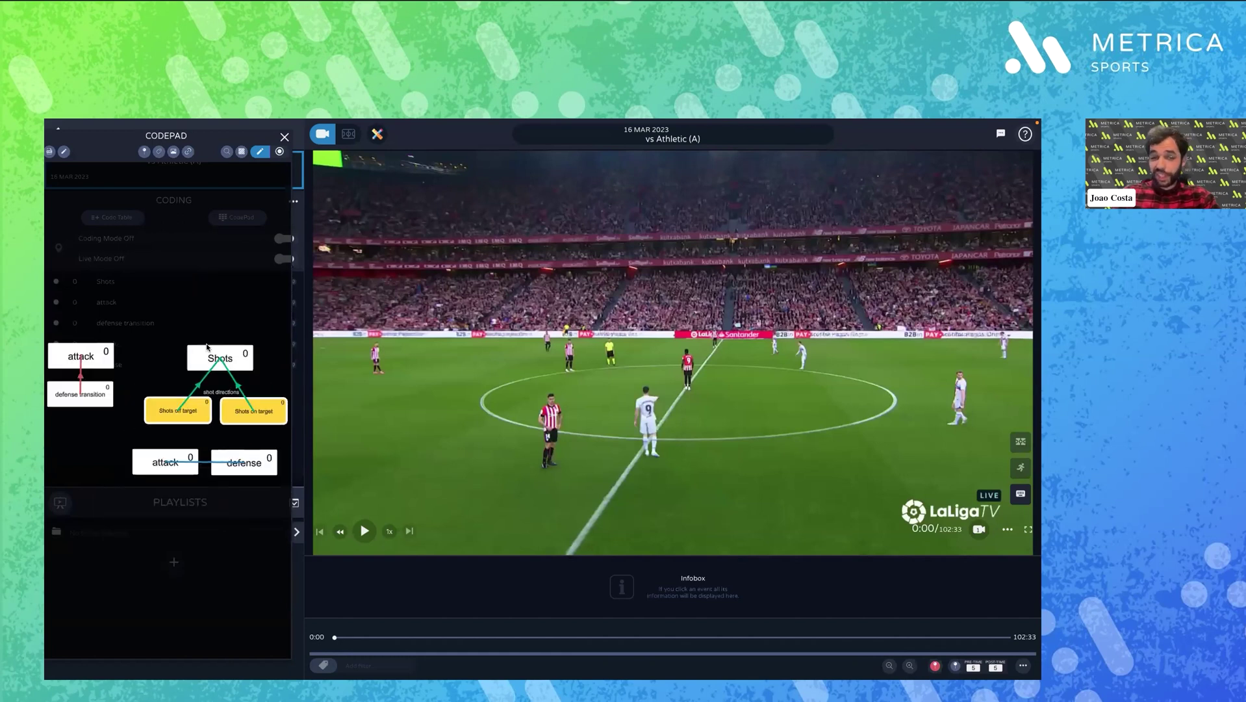
# Move the linked attack and defense transition codes up and inward, above the Shots group
pyautogui.moveTo(91, 363); pyautogui.dragTo(156, 296)
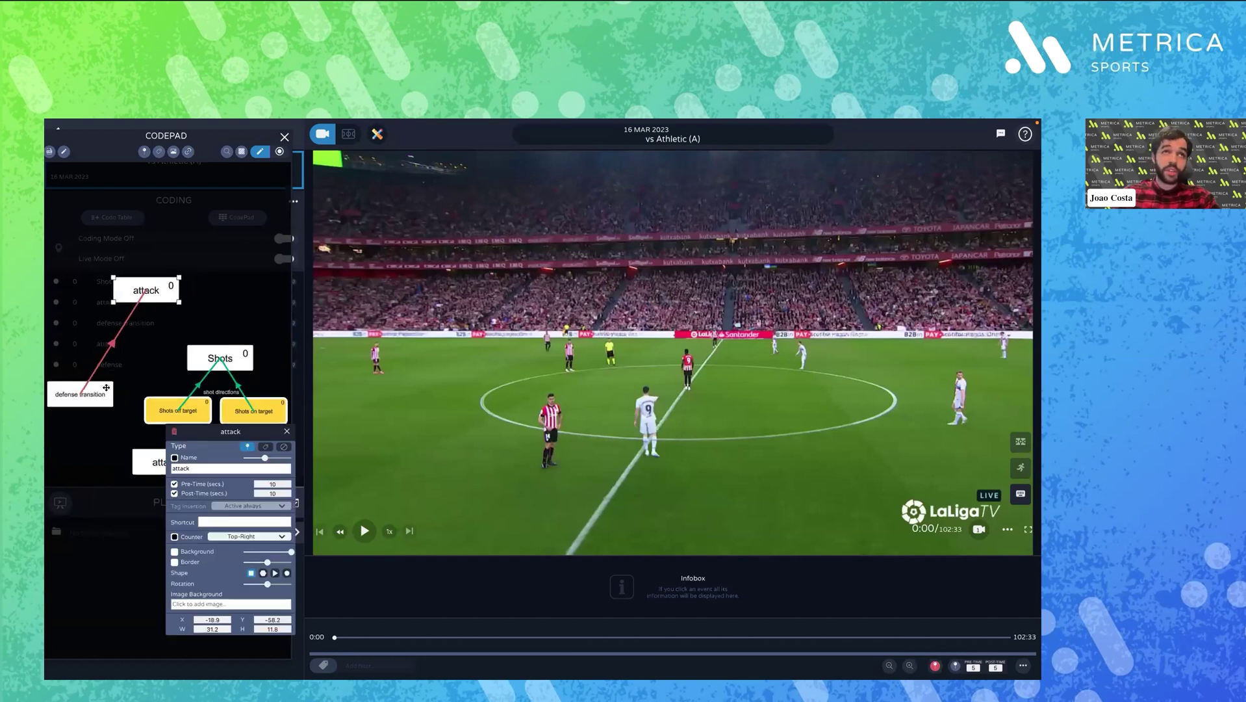
pyautogui.moveTo(106, 388); pyautogui.dragTo(140, 341)
pyautogui.press('super+plus')
pyautogui.click(194, 329)
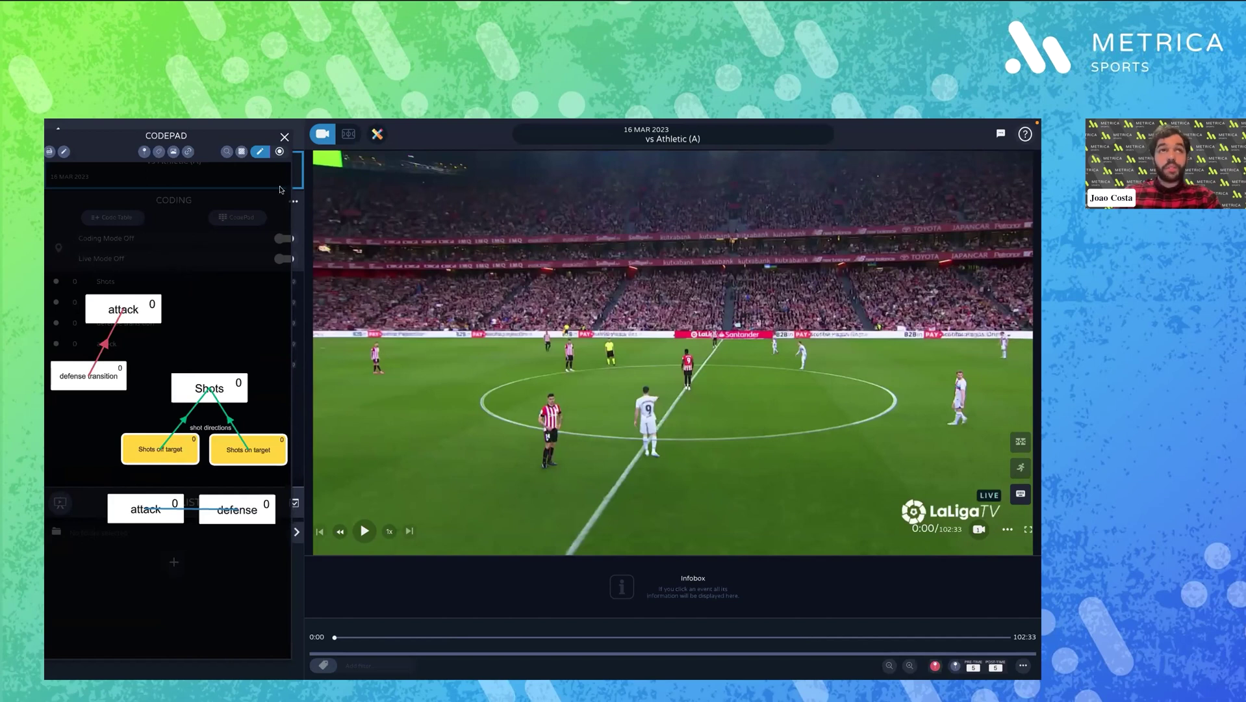
# Examine the CodePad's editing commands, image options and template load and save options, then close the CodePad
pyautogui.click(63, 151)
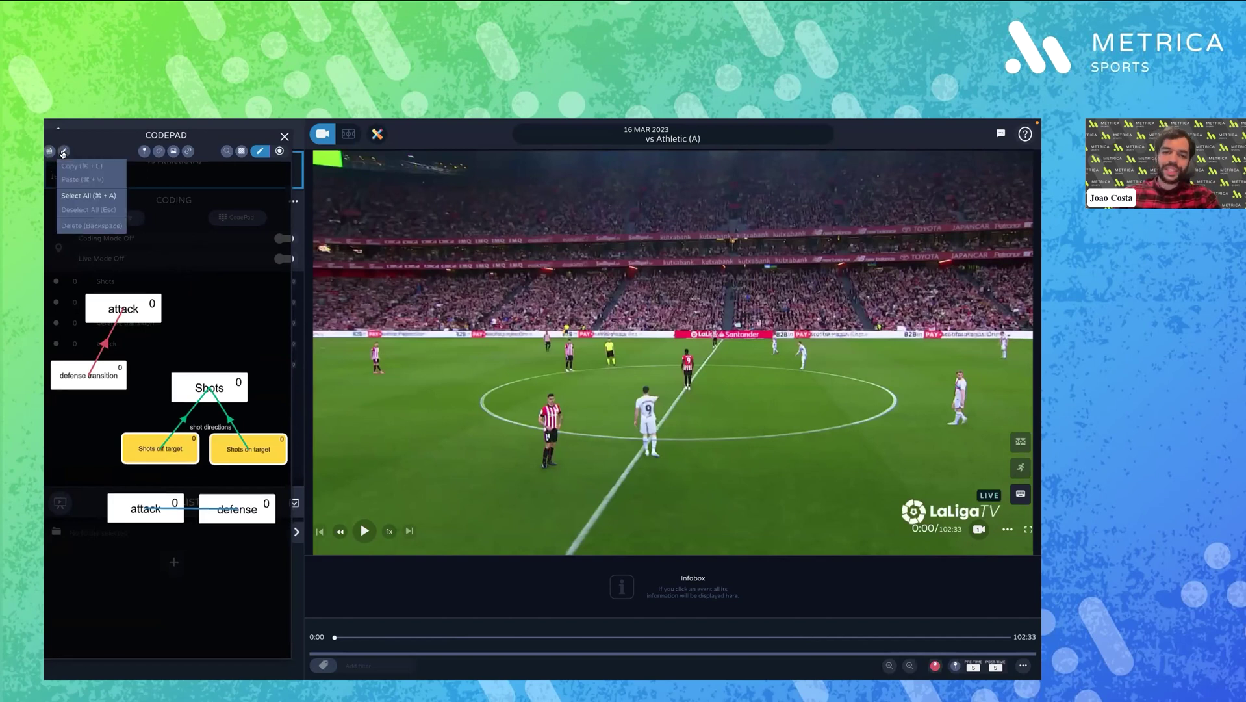
pyautogui.click(172, 151)
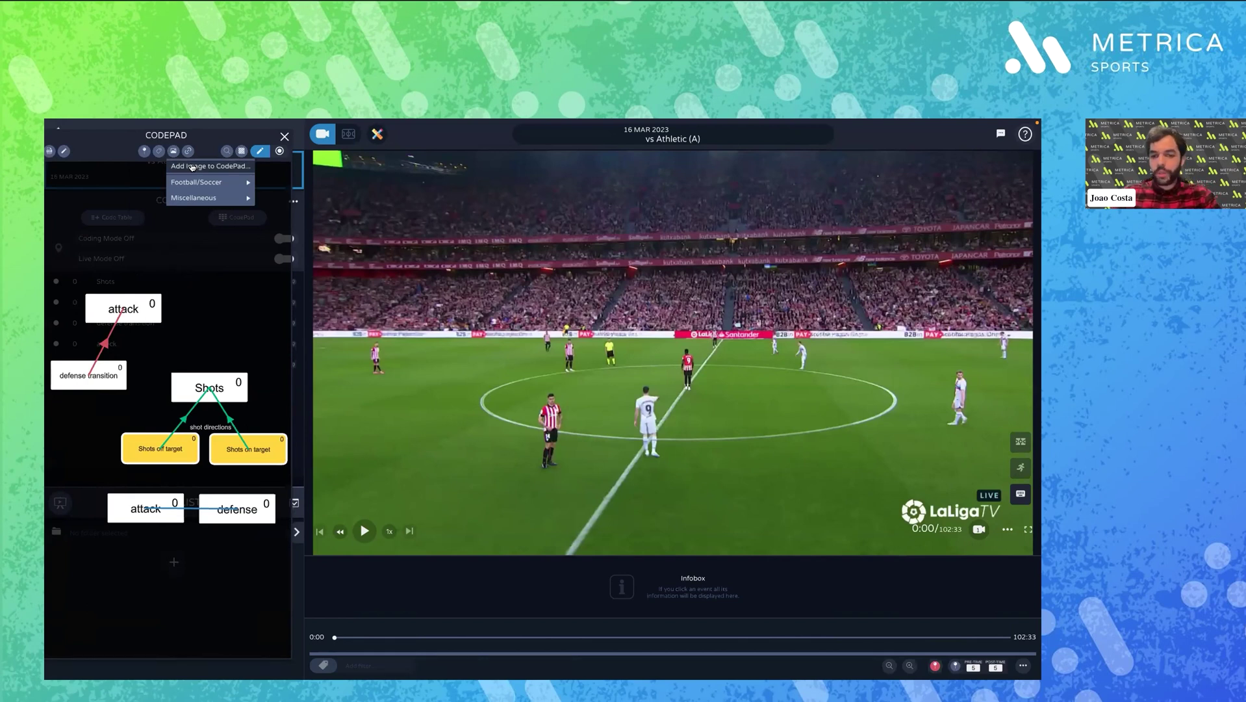
pyautogui.moveTo(198, 182)
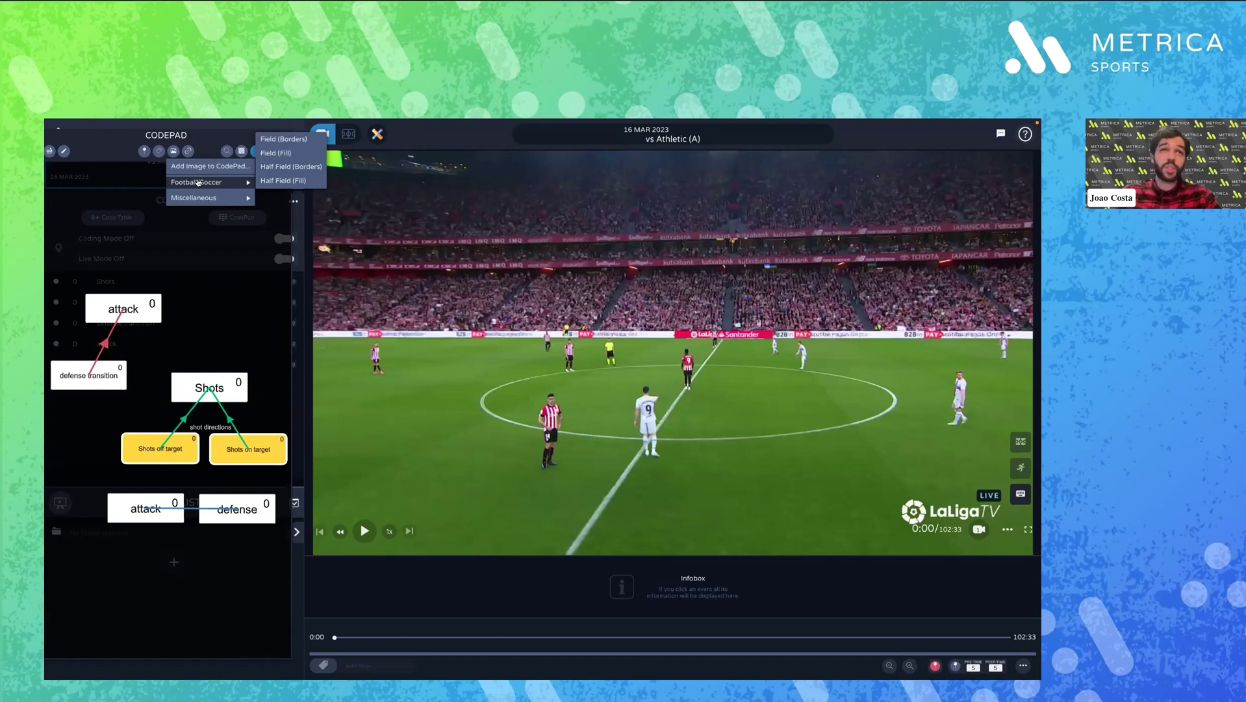
pyautogui.moveTo(222, 201)
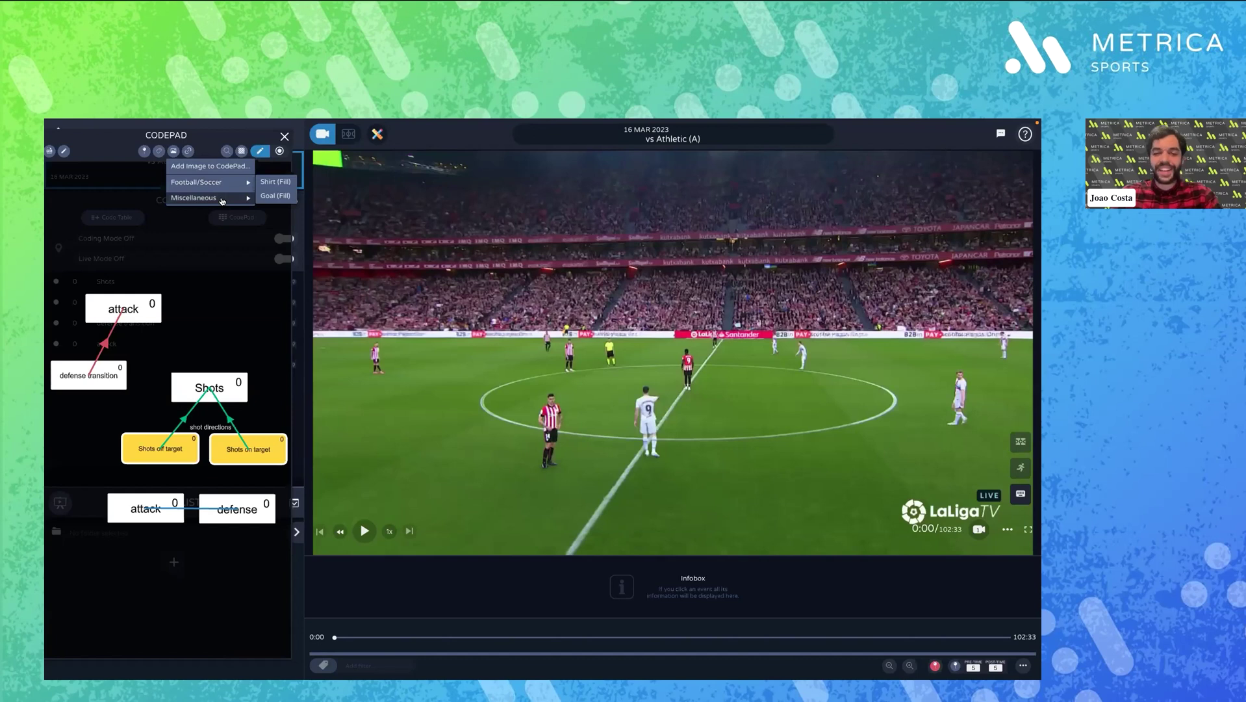
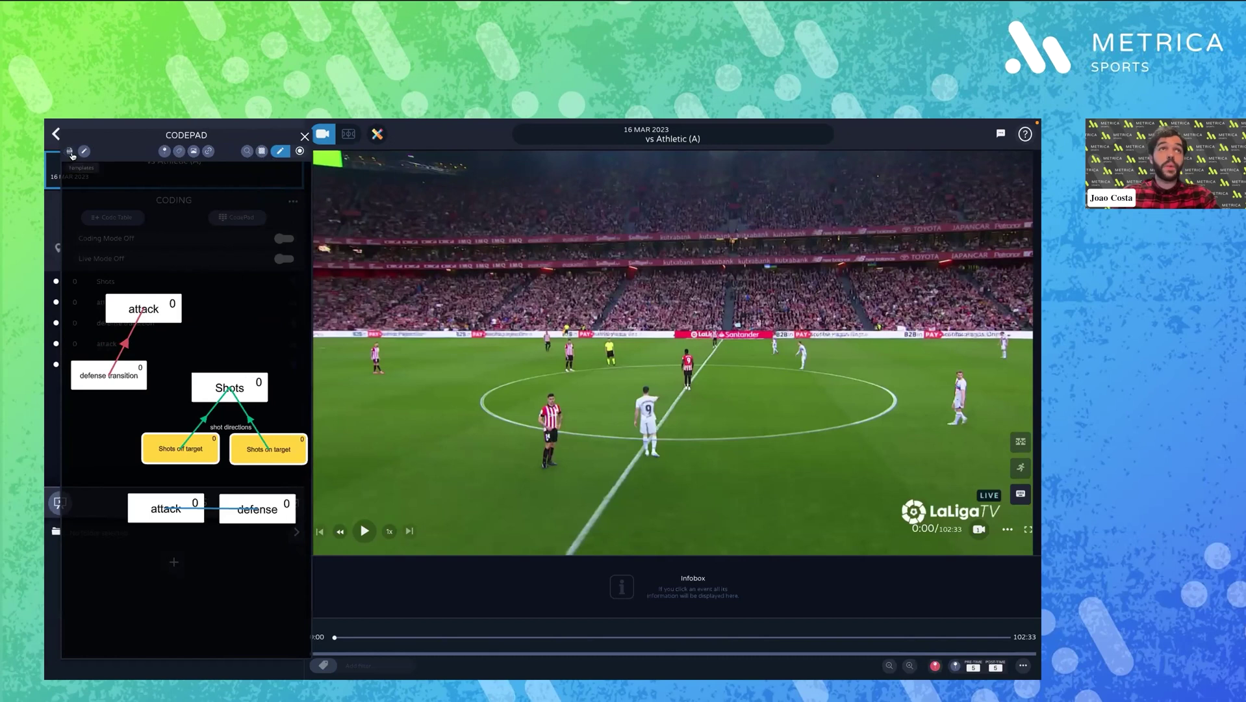
pyautogui.click(69, 152)
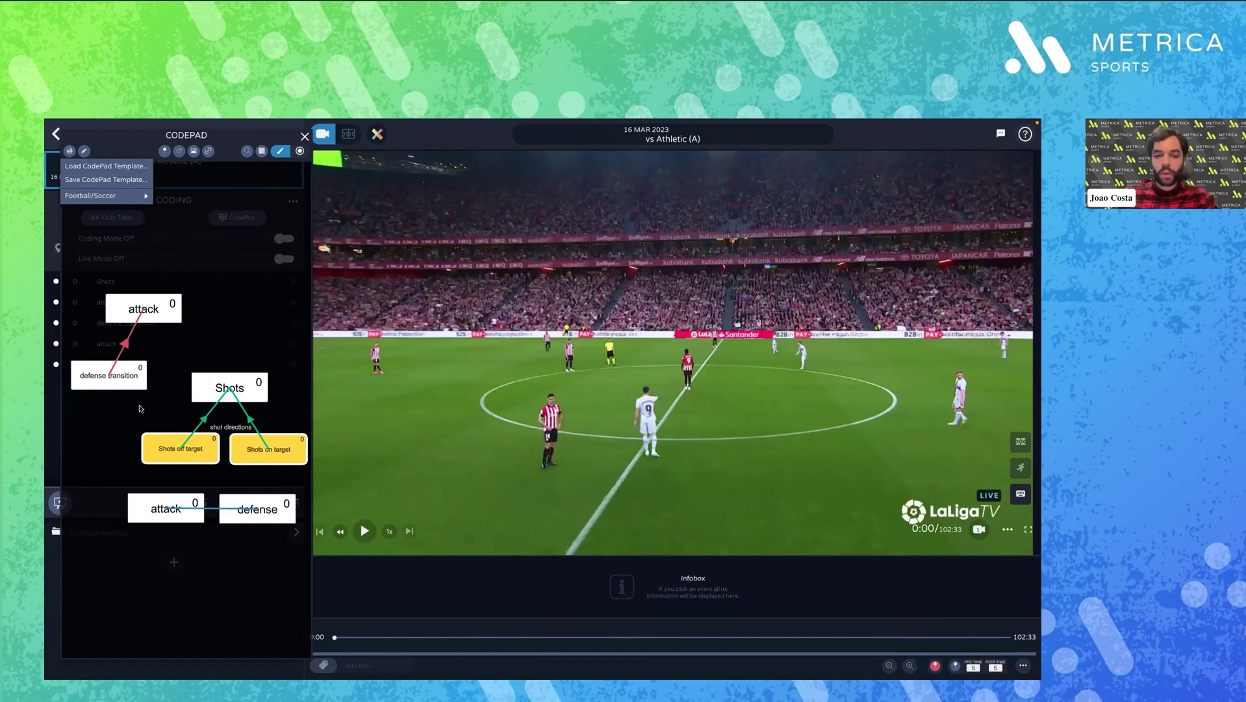
pyautogui.scroll(-3, 163, 322)
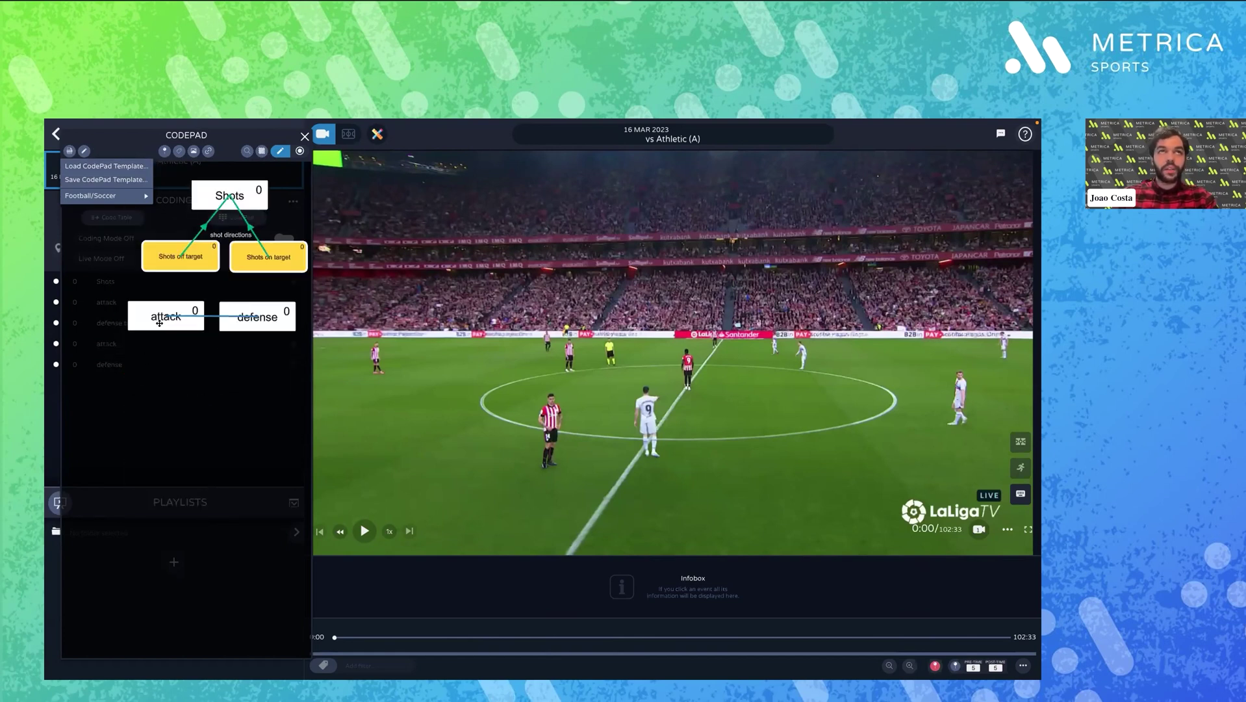
pyautogui.click(303, 136)
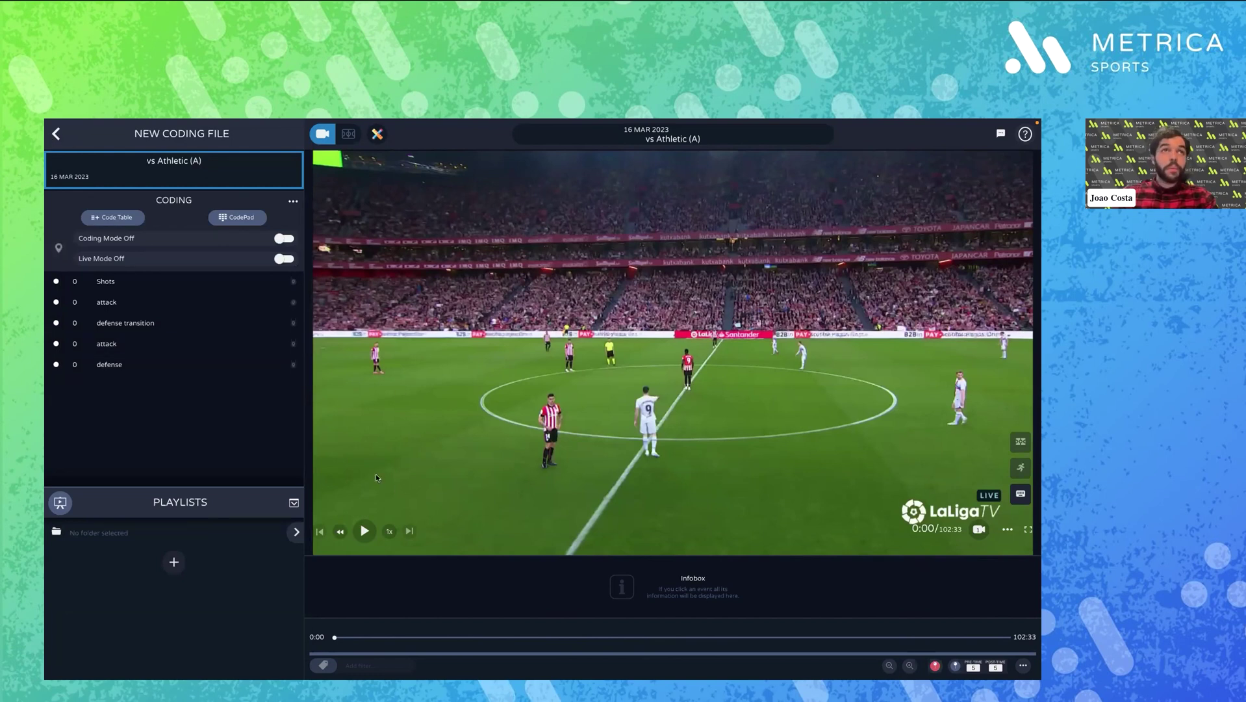
# Open the Federer coding file in the Federer x Nadal project with its CodePad and filter the timeline by the Ace tag
pyautogui.click(56, 135)
pyautogui.click(58, 134)
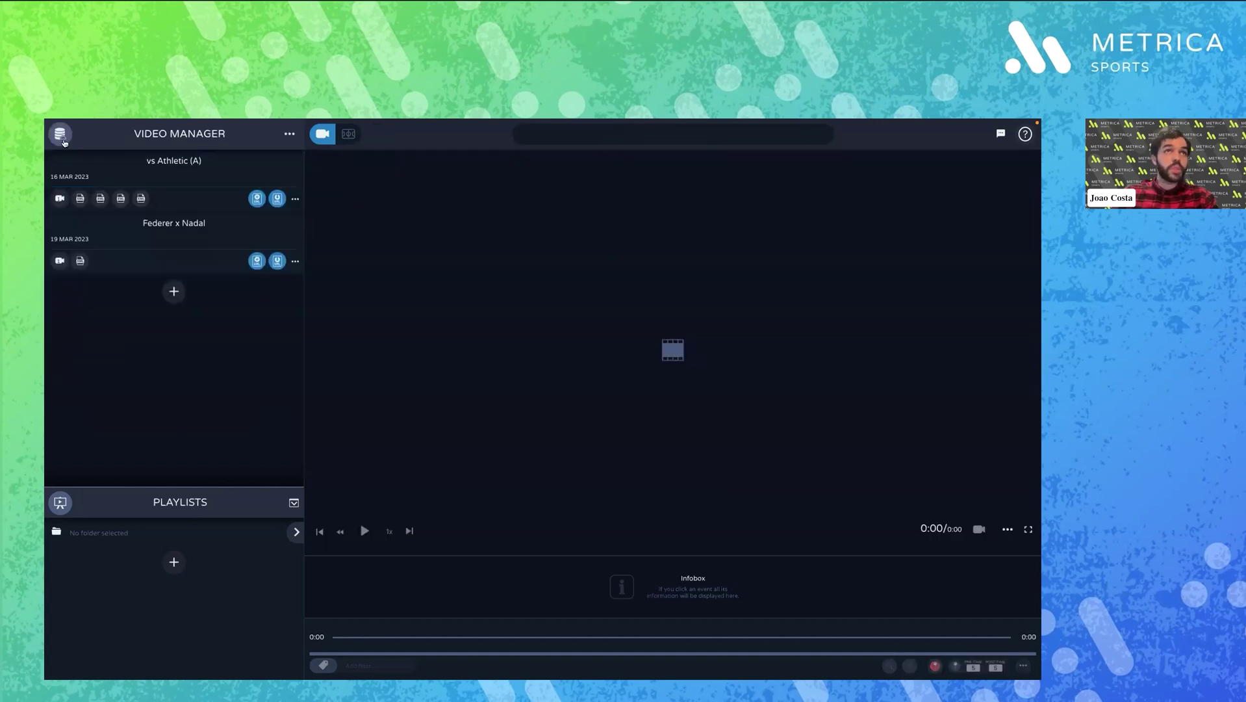
pyautogui.click(167, 234)
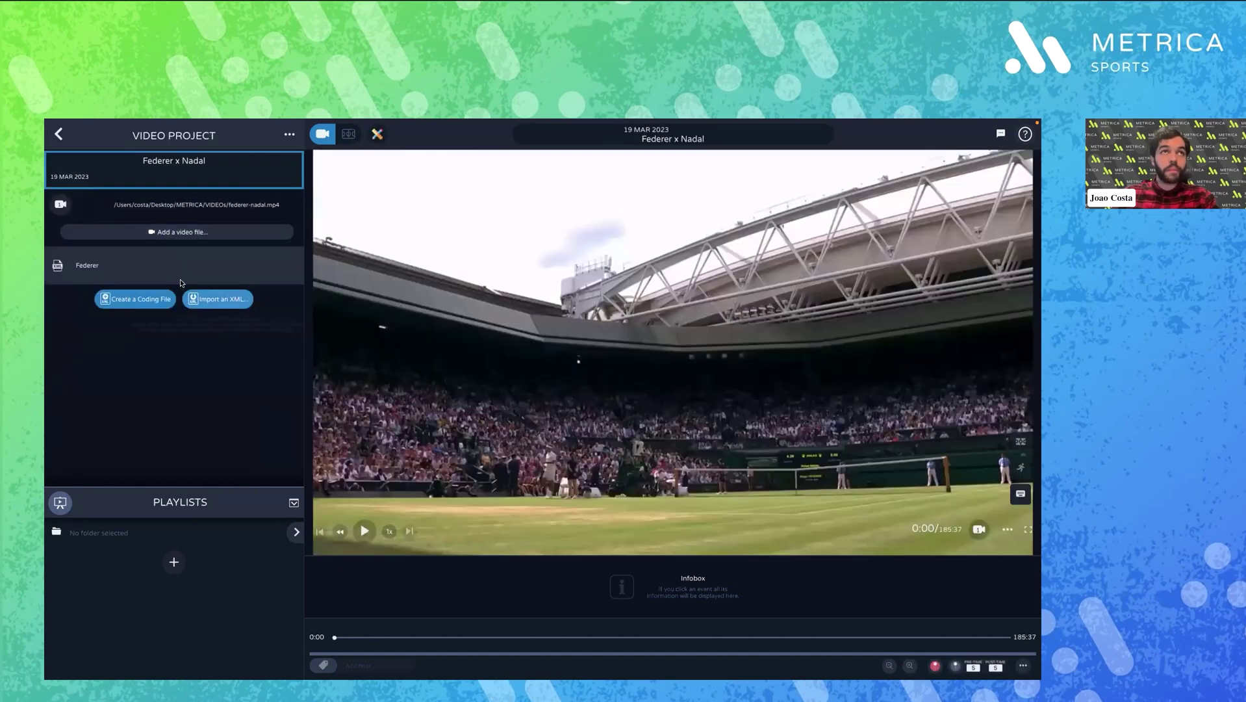
pyautogui.click(142, 281)
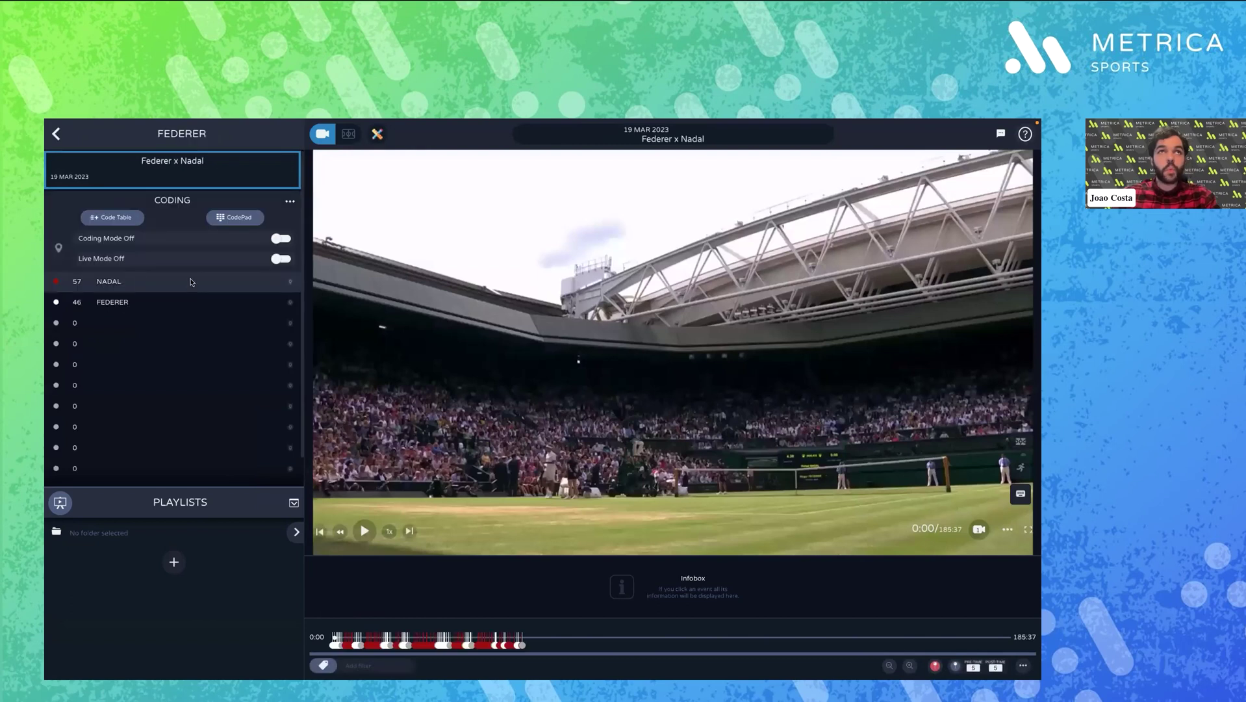
pyautogui.click(235, 217)
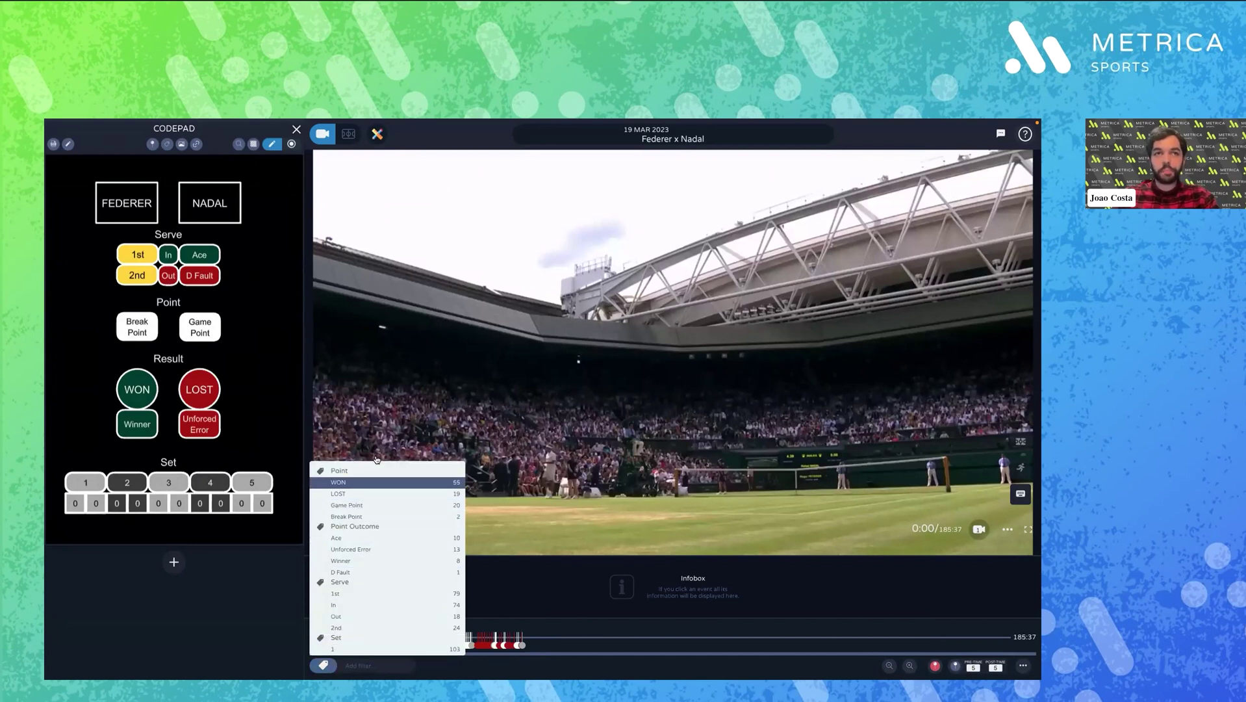
pyautogui.click(340, 538)
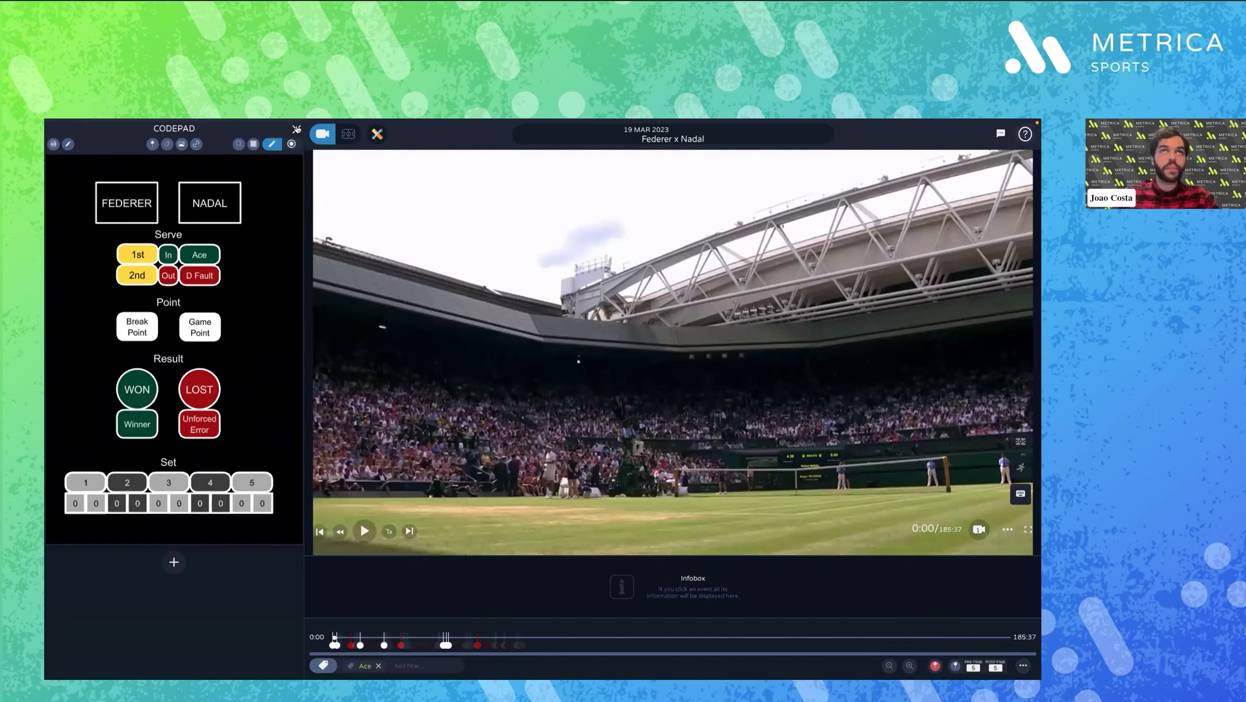
# Open the Available Template coding file's CodePad in the vs Athletic (A) project and show all connectors behind the codes
pyautogui.click(296, 130)
pyautogui.click(56, 133)
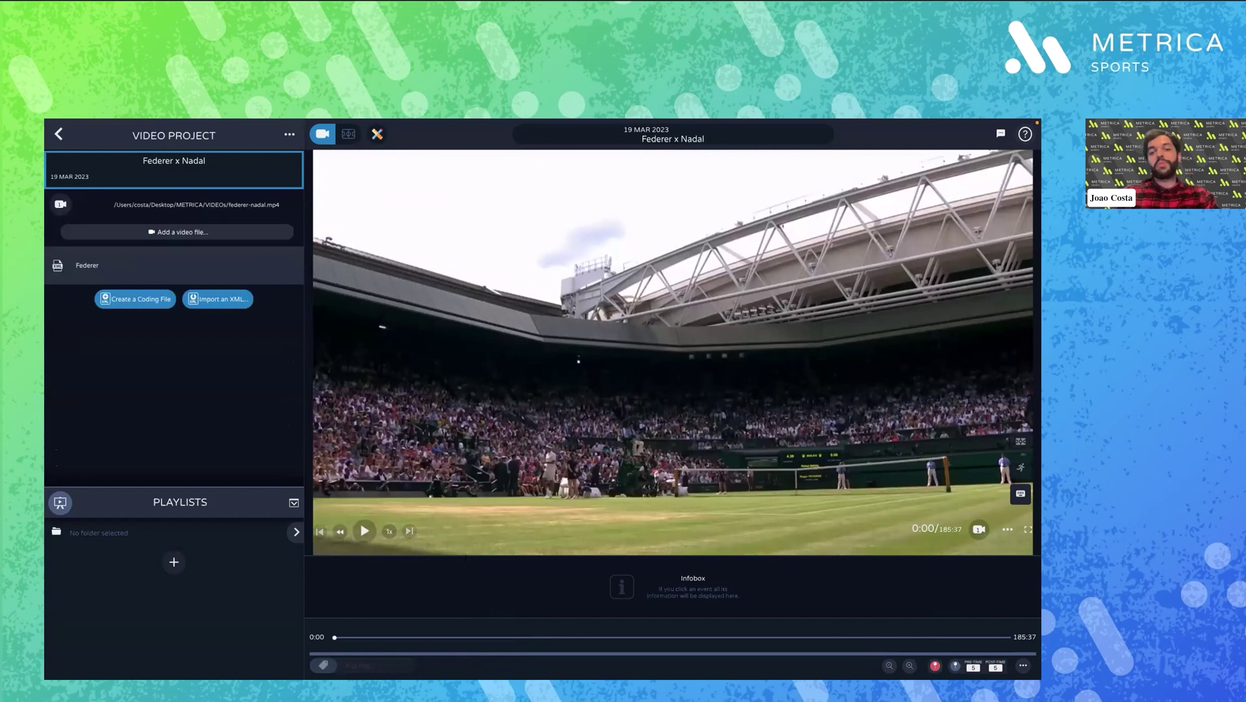
pyautogui.click(59, 133)
pyautogui.click(190, 181)
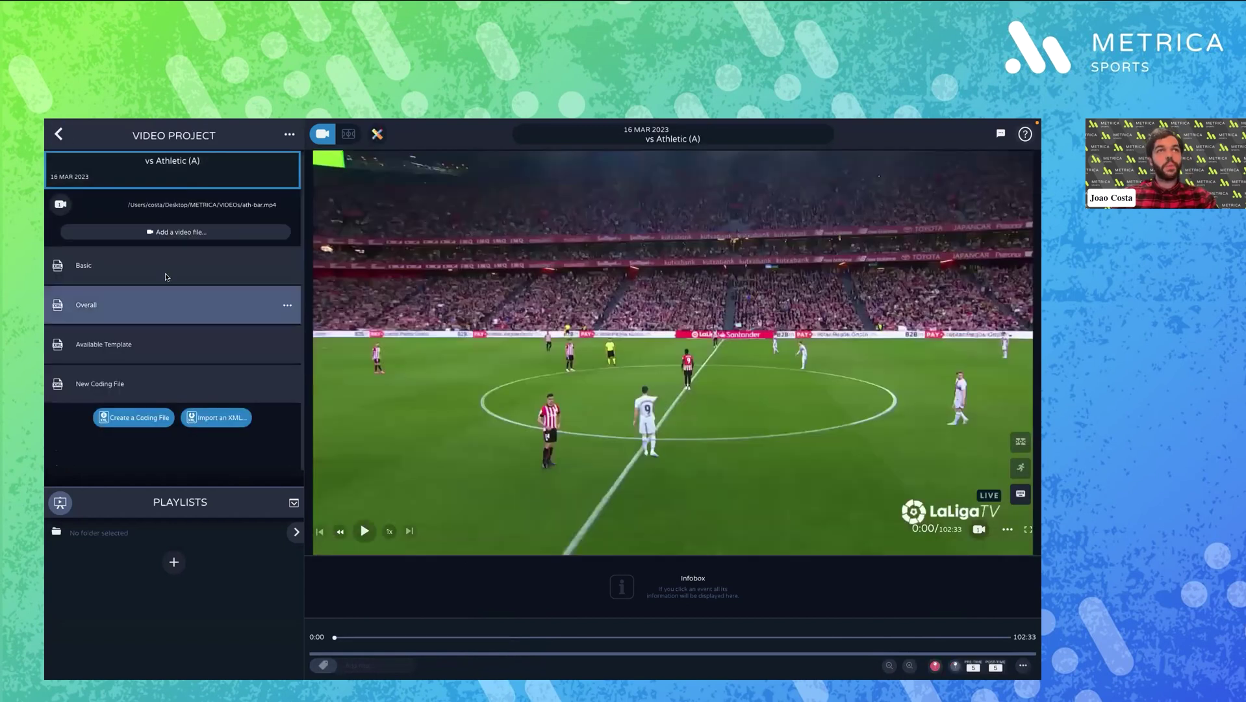
pyautogui.click(154, 343)
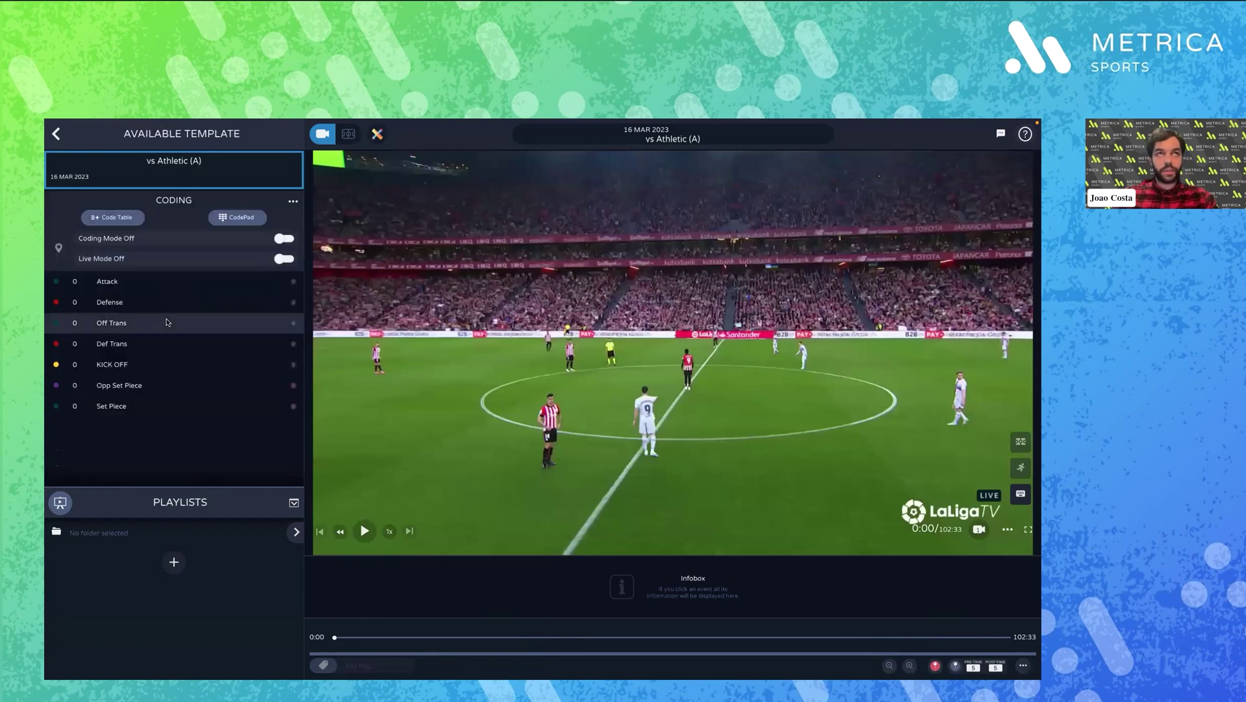
pyautogui.click(235, 216)
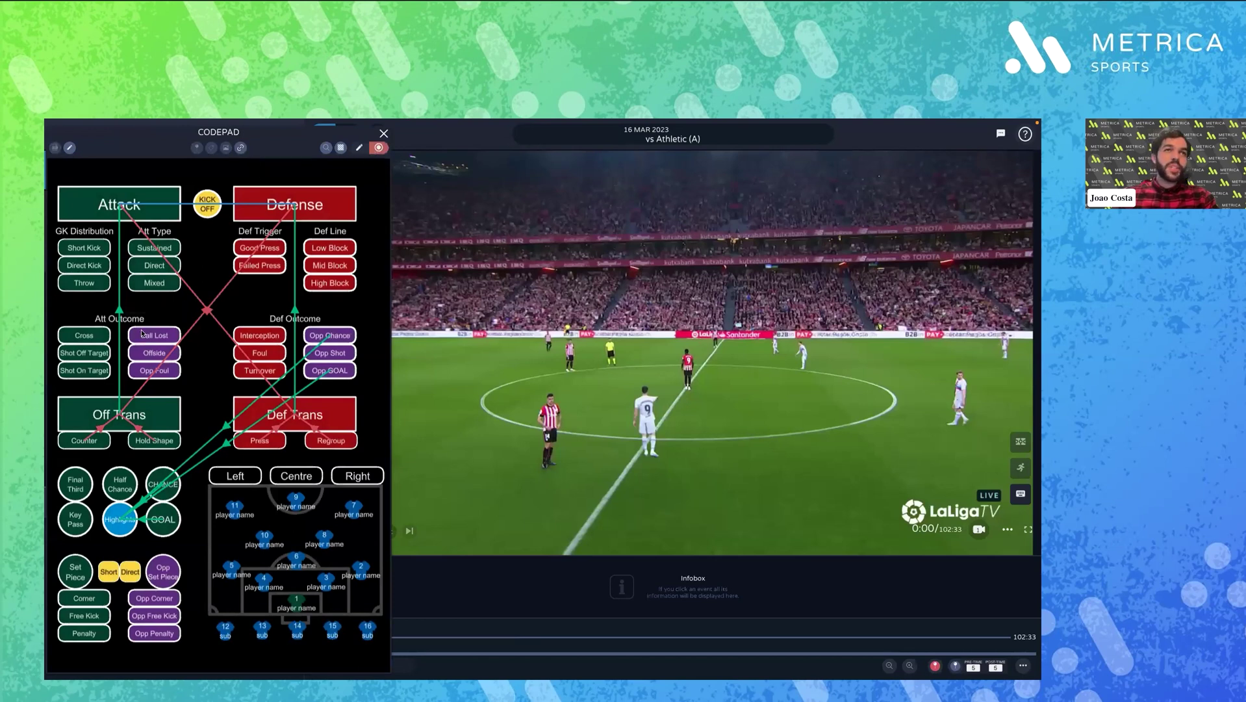
pyautogui.click(240, 148)
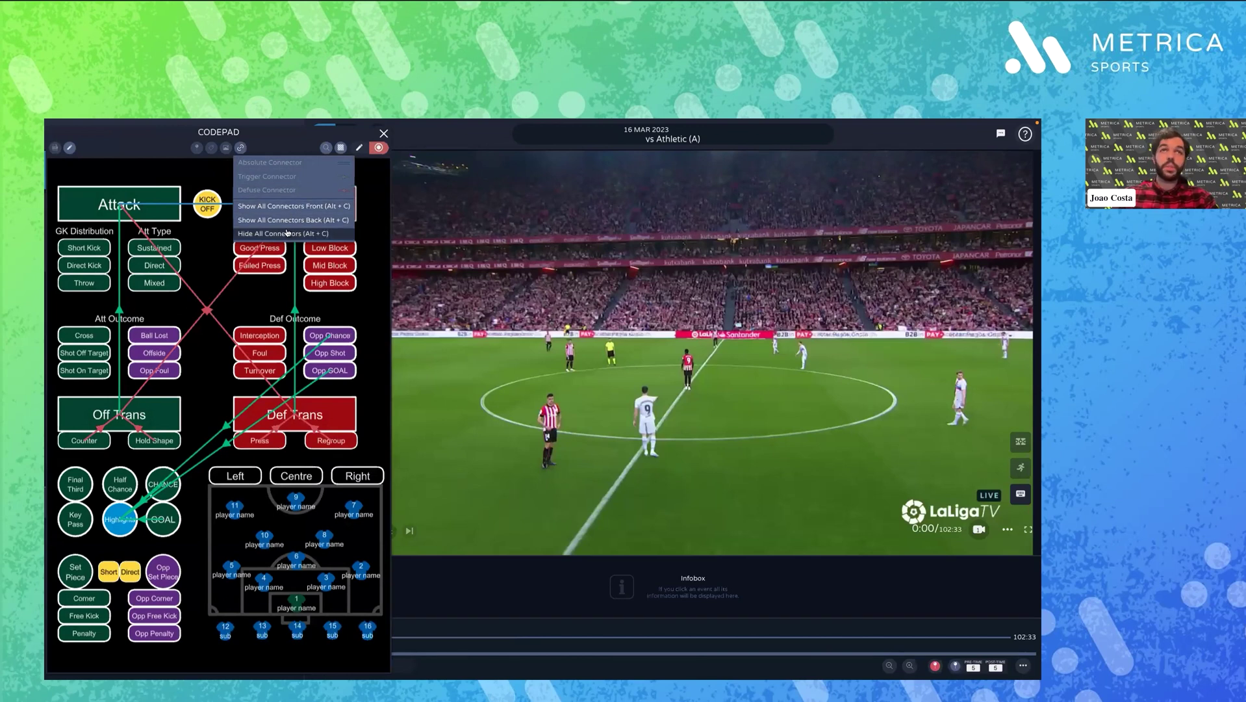
pyautogui.click(312, 223)
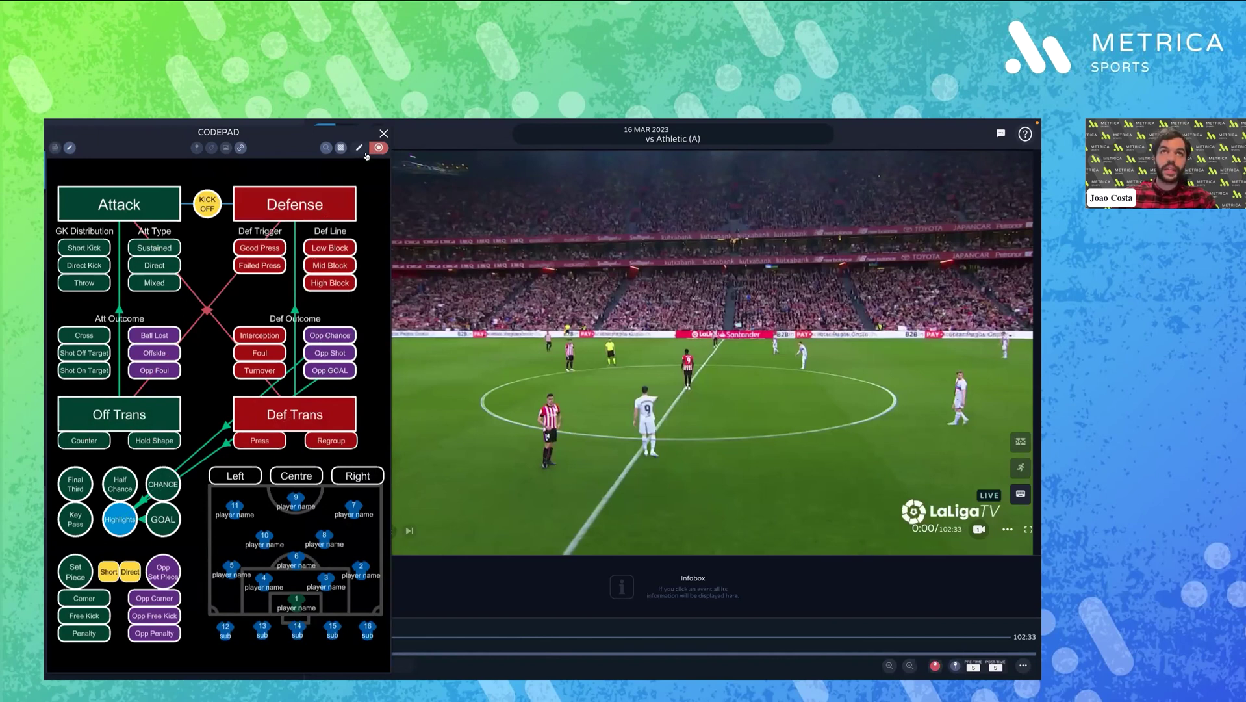
# Start an Attack event on the playing match and tag it with Sustained and Short Kick
pyautogui.click(136, 207)
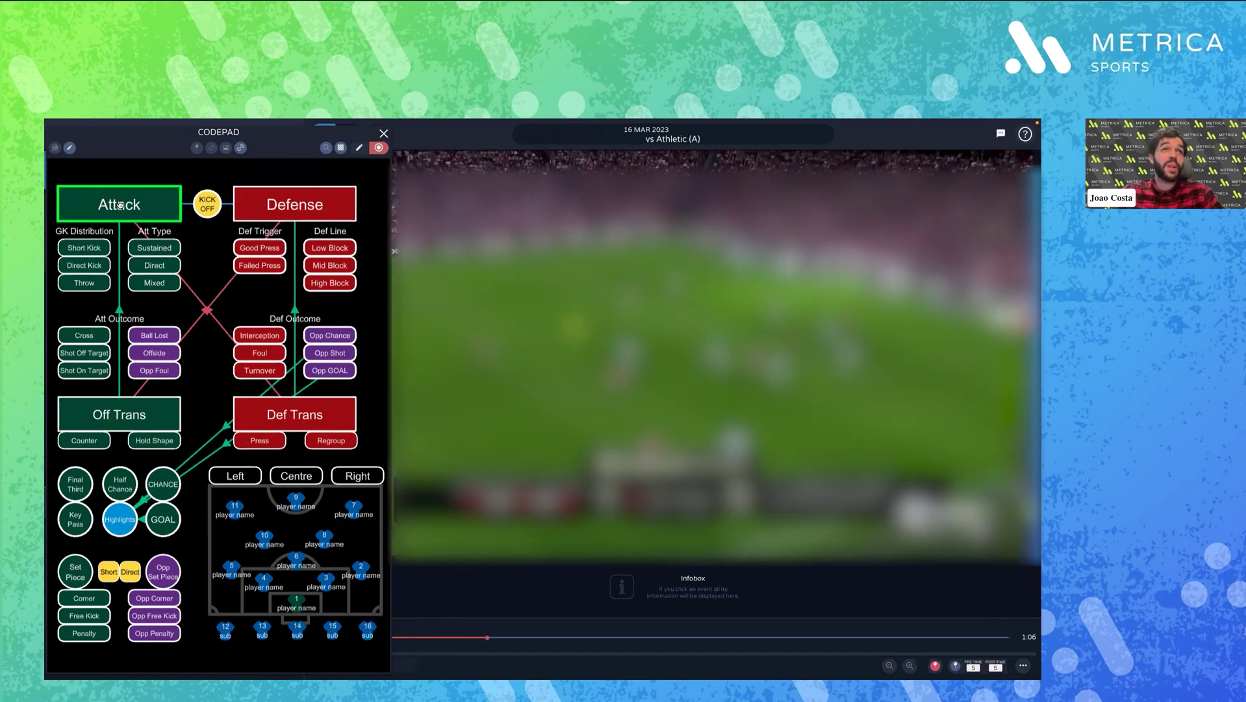
pyautogui.click(154, 248)
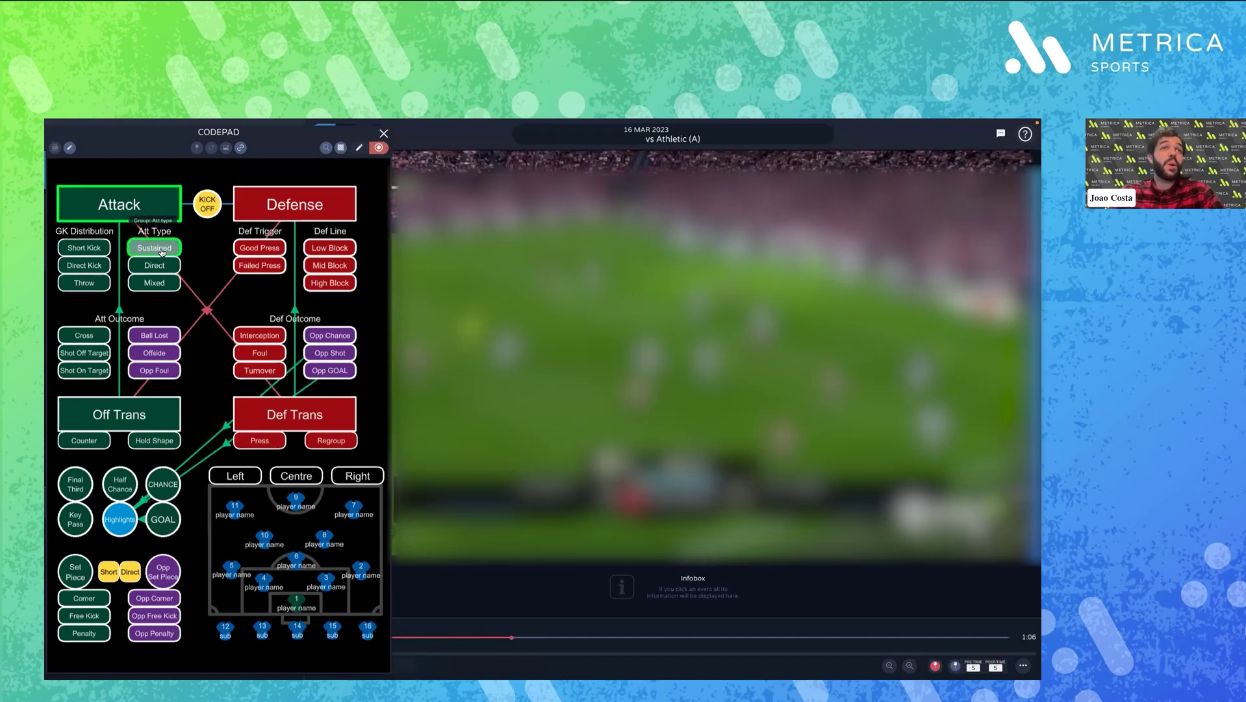
pyautogui.click(95, 248)
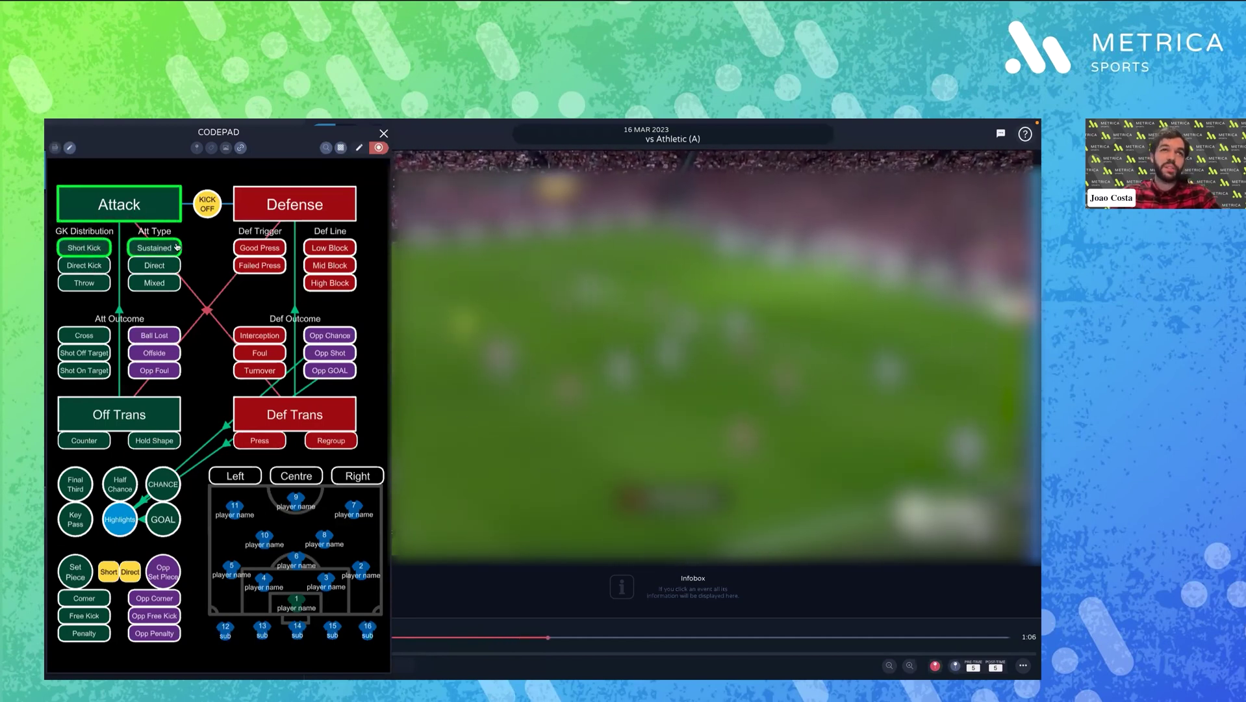
# Tag the running Attack event with Cross, Shot Off Target, Final Third, Key Pass, CHANCE and GOAL, and end the event
pyautogui.click(98, 337)
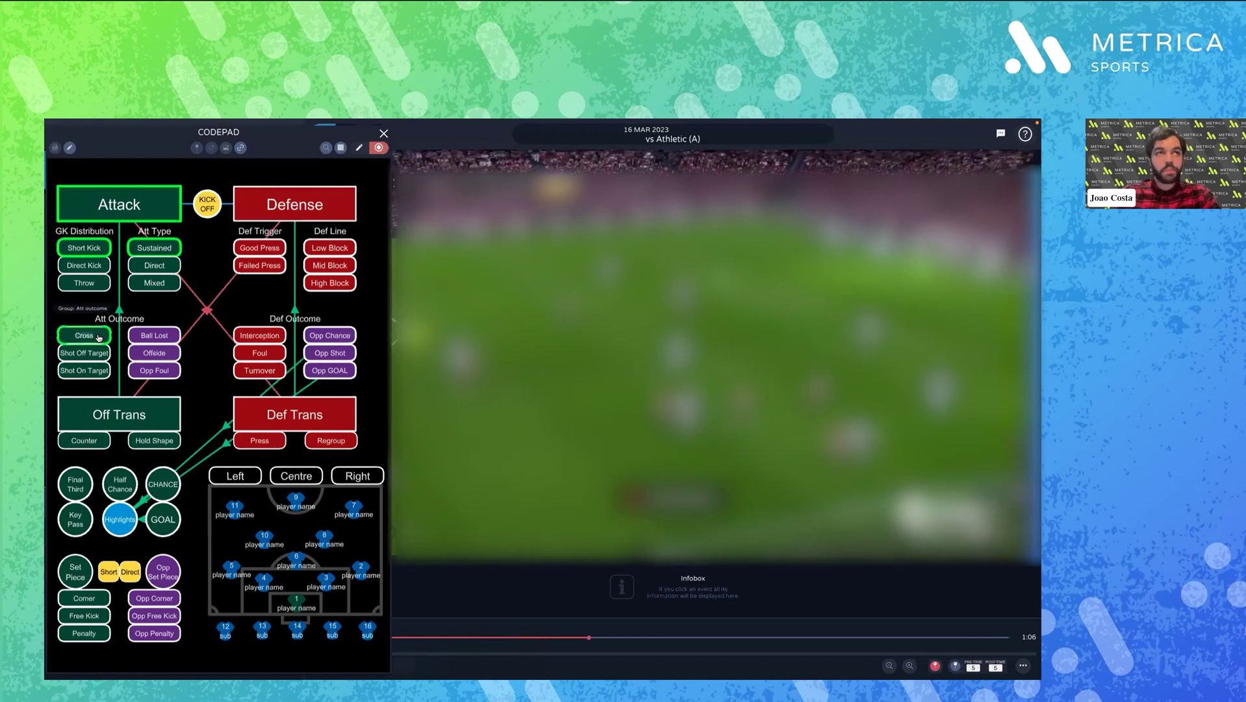
pyautogui.click(89, 354)
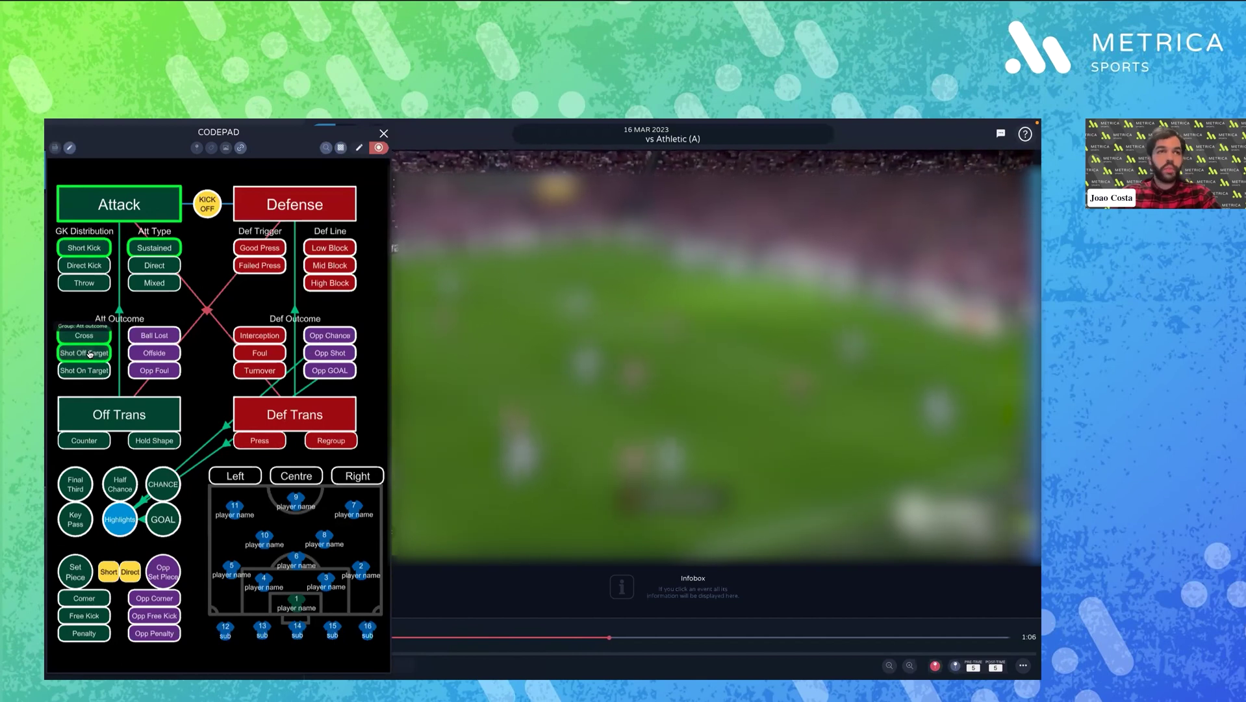
pyautogui.click(74, 486)
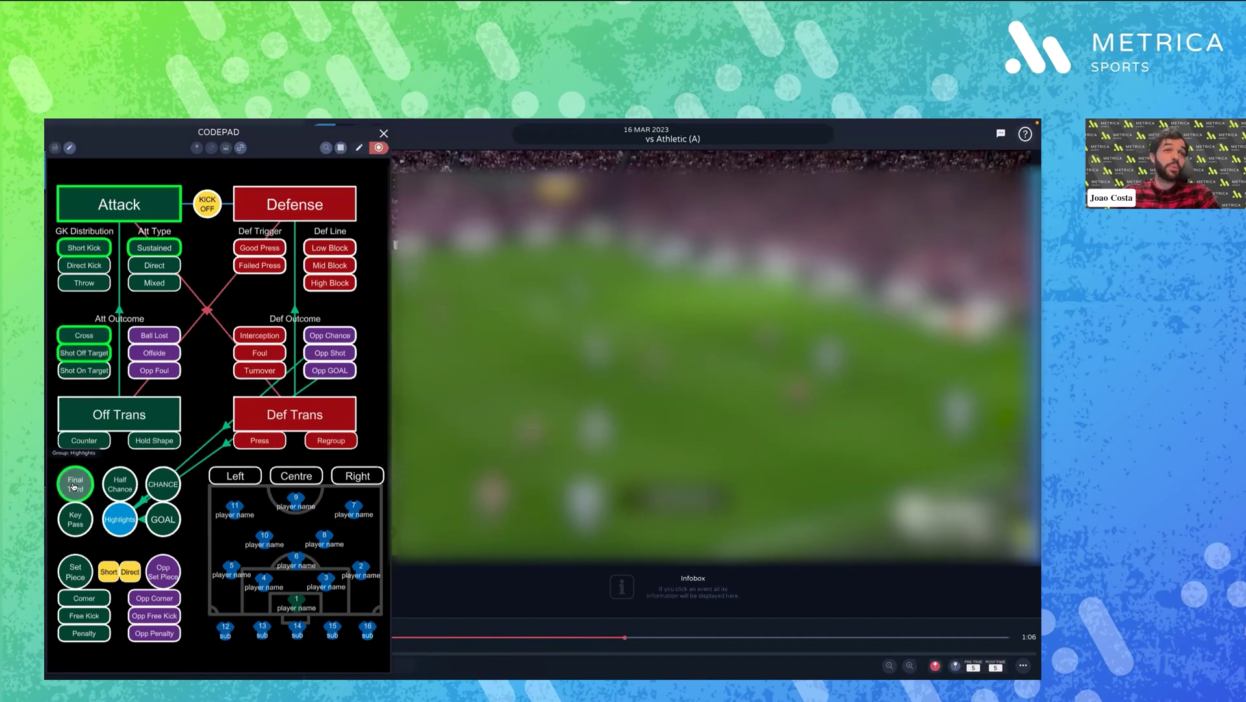
pyautogui.click(73, 519)
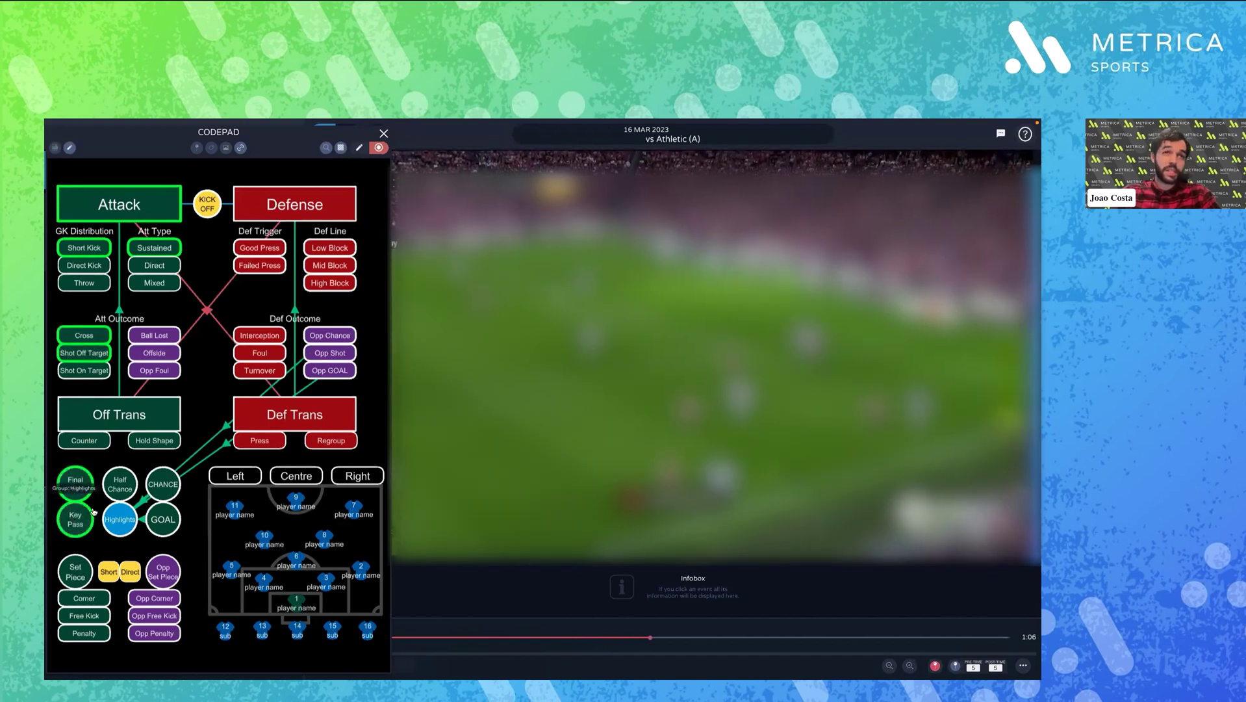
pyautogui.click(171, 487)
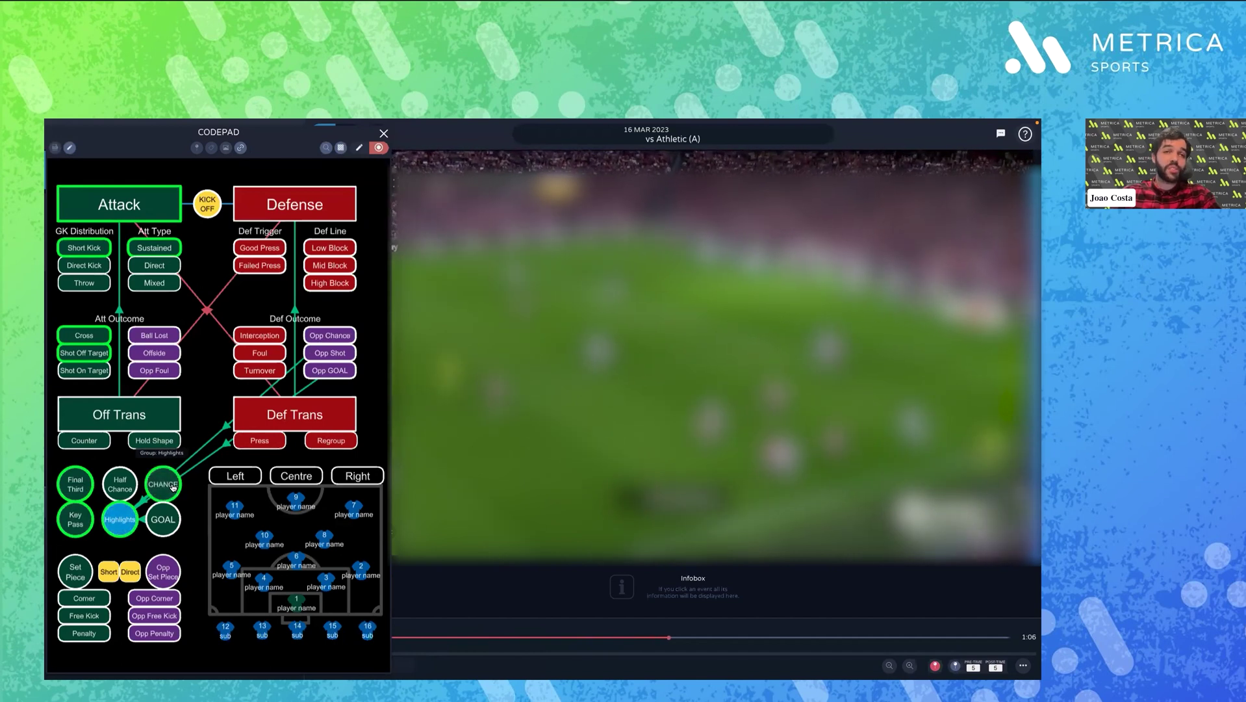
pyautogui.click(163, 520)
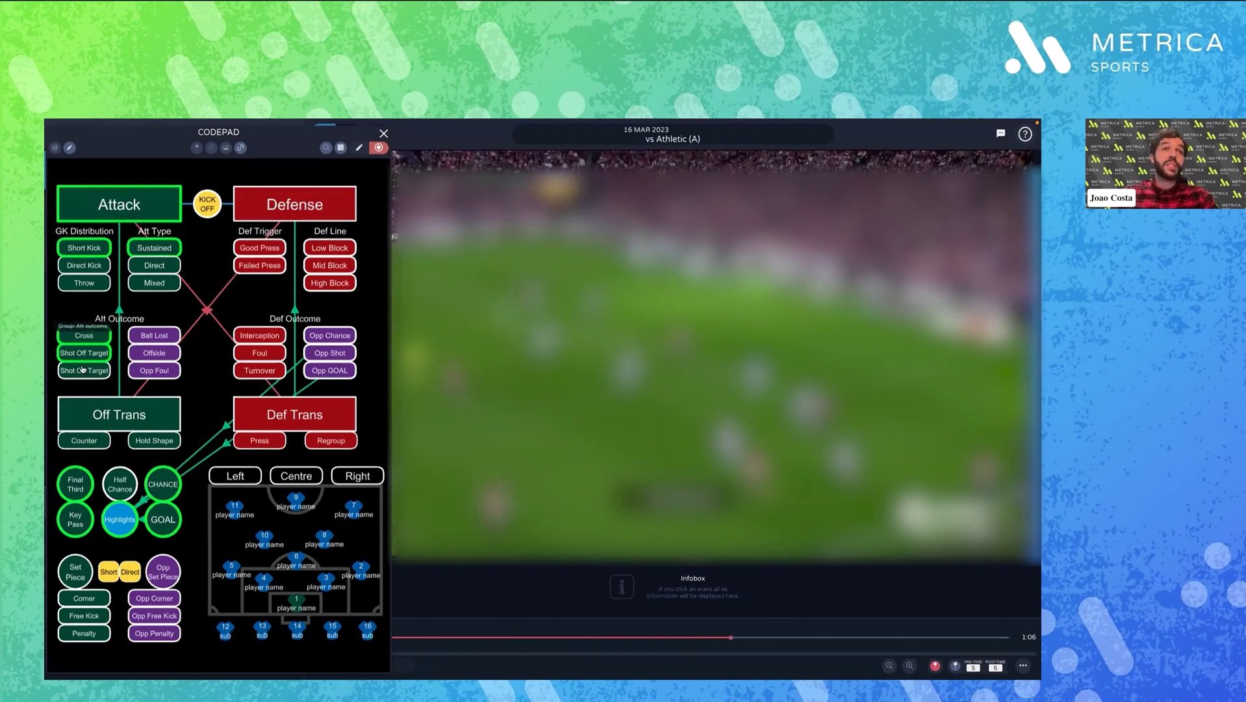
pyautogui.click(142, 210)
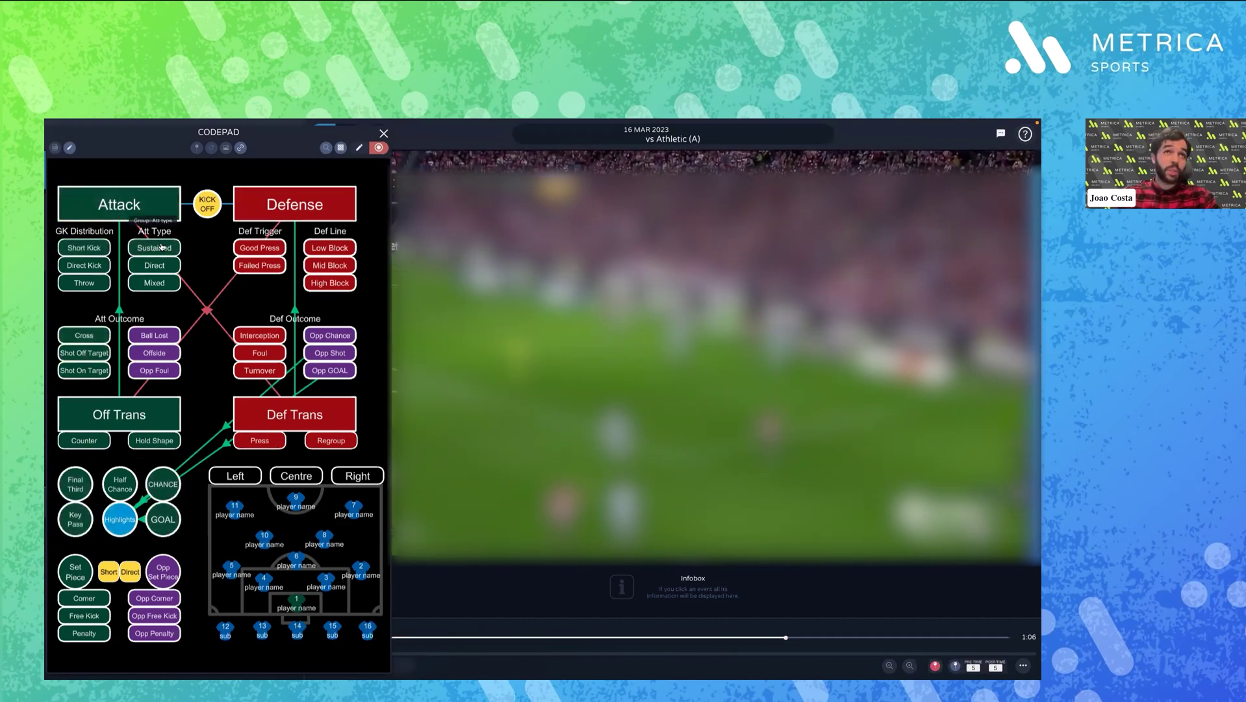
# Code a new Attack event with a Direct Kick and switch to a Def Trans event tagged Press
pyautogui.click(134, 204)
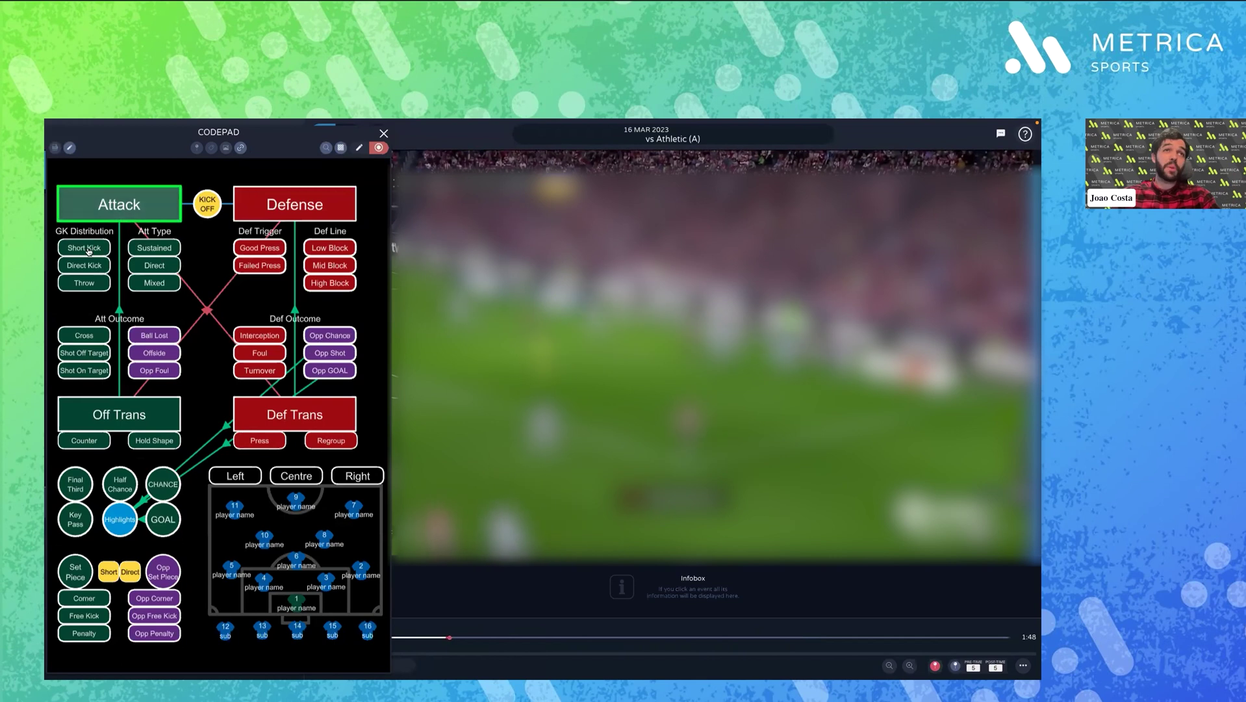
pyautogui.click(81, 265)
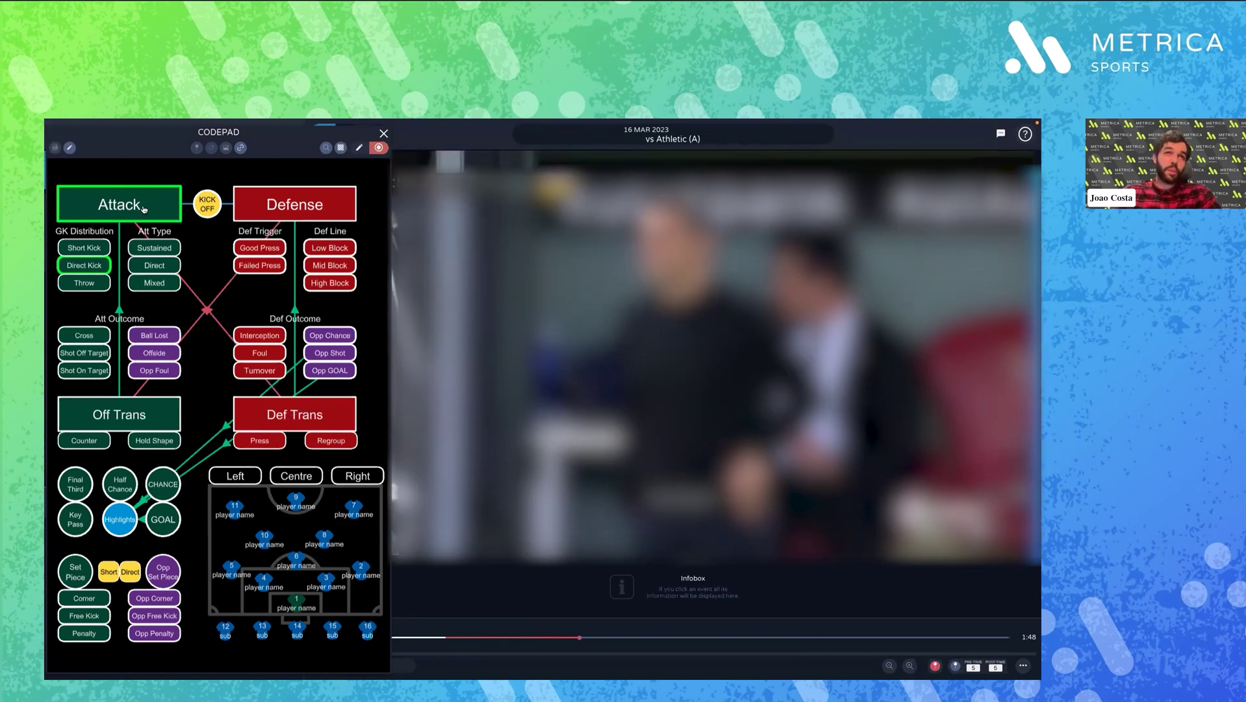
pyautogui.click(318, 421)
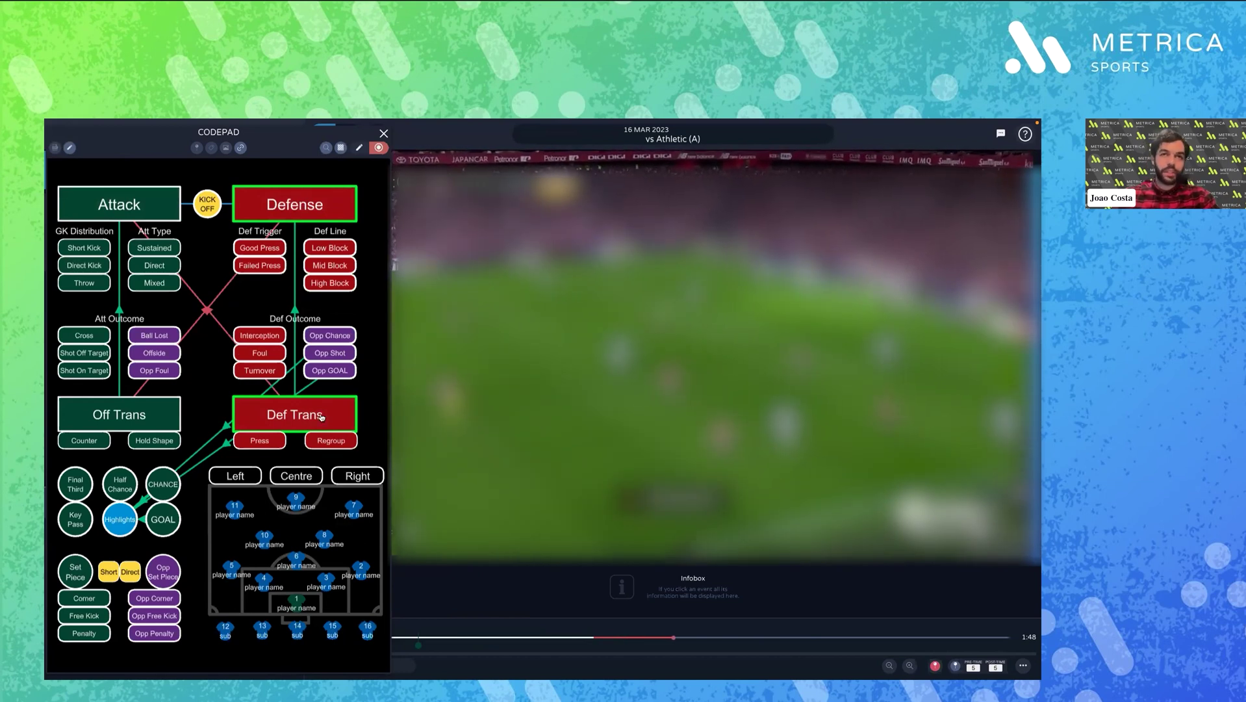
pyautogui.click(265, 443)
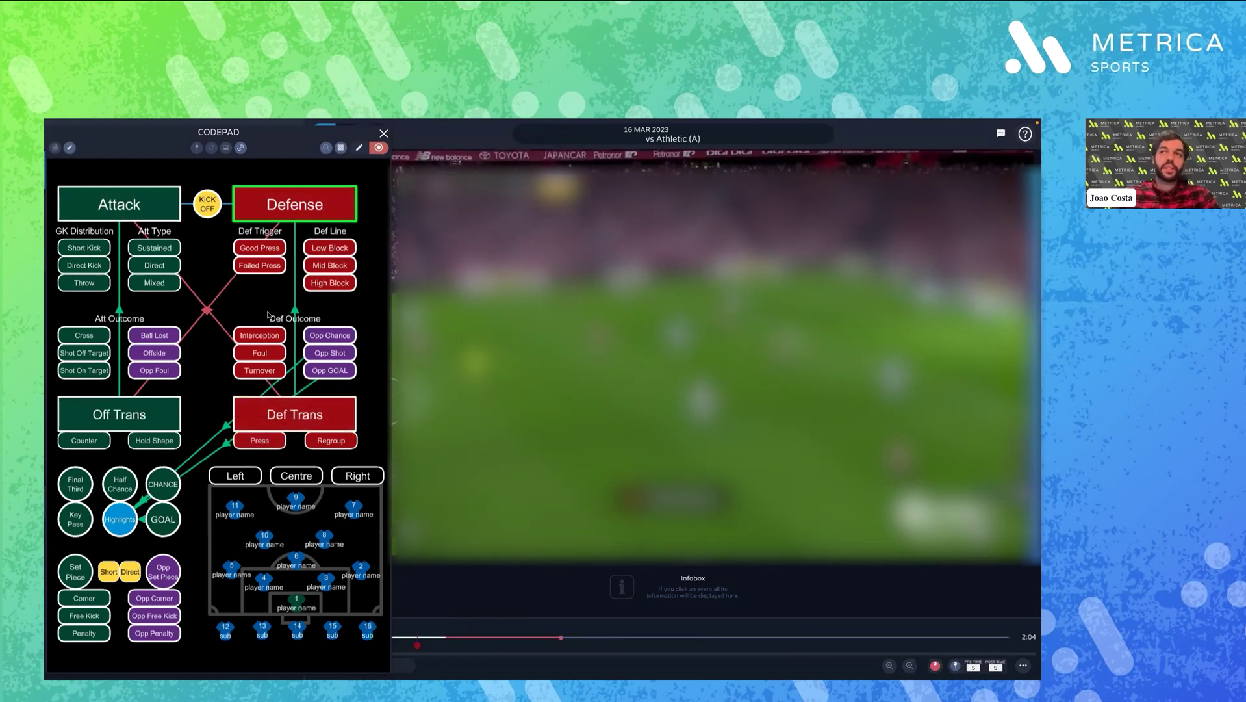
# Tag the running Defense event with Good Press and Mid Block, then switch to Off Trans and end the linked Attack
pyautogui.click(254, 248)
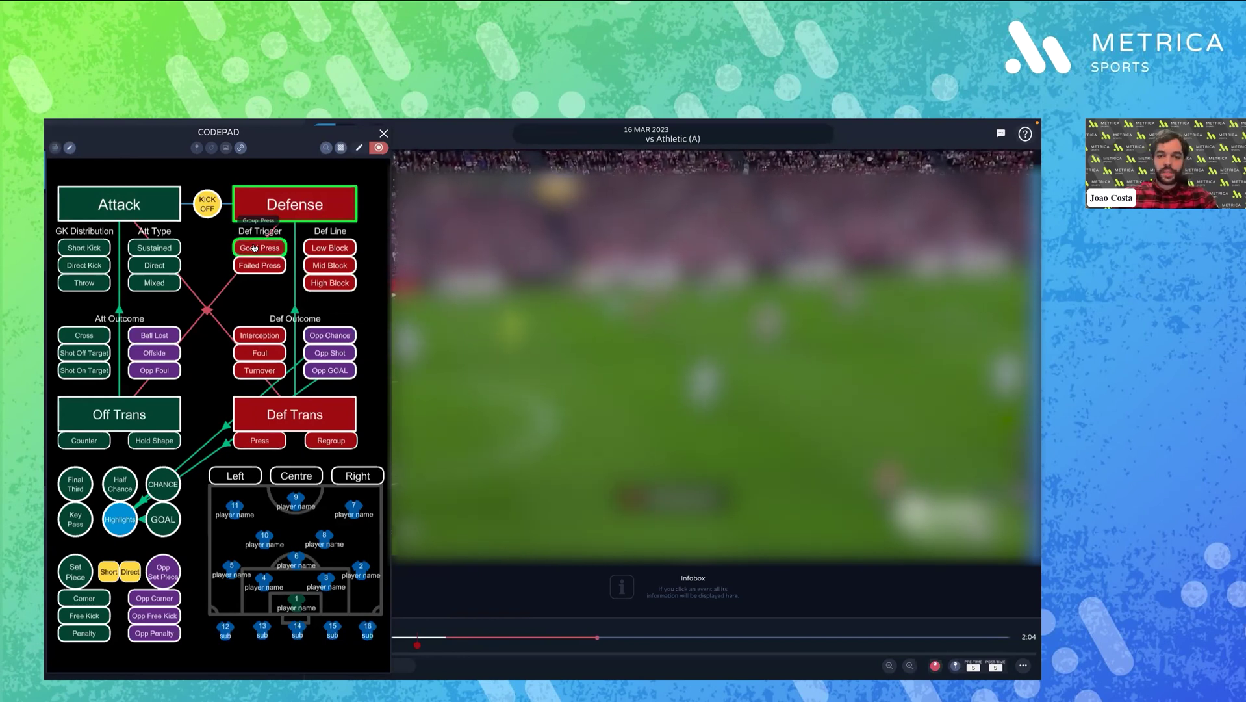
pyautogui.click(340, 266)
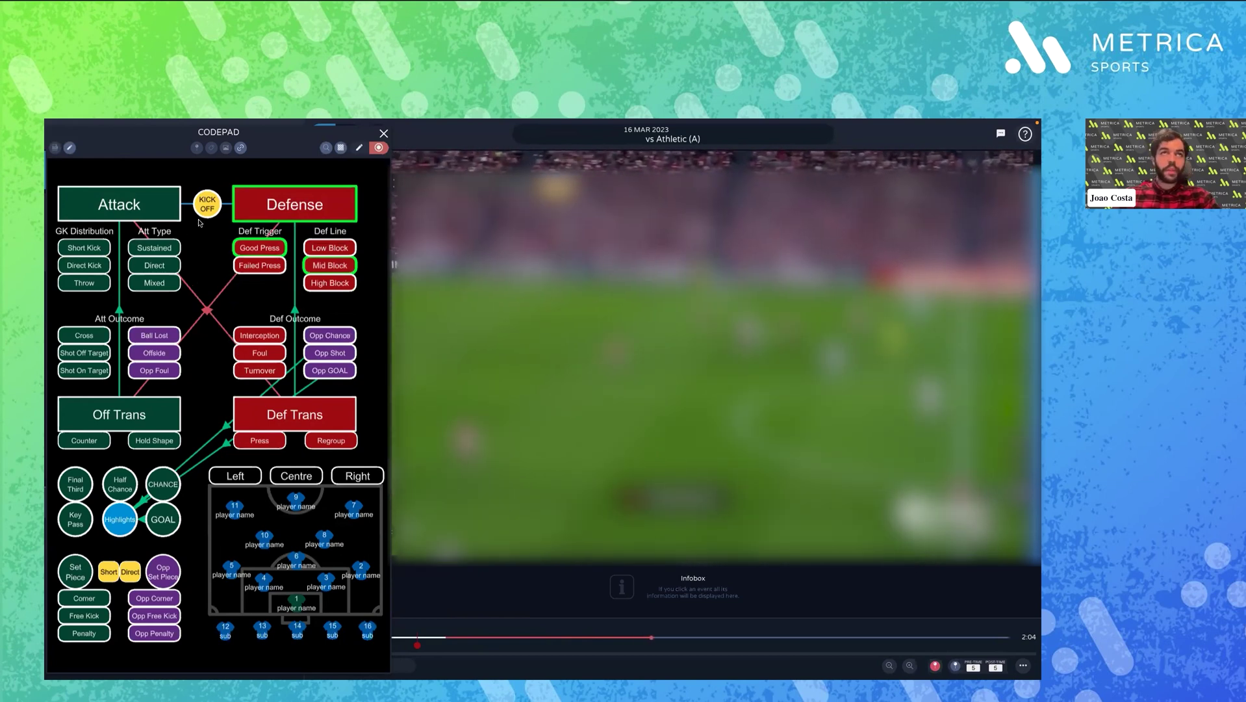
pyautogui.click(132, 411)
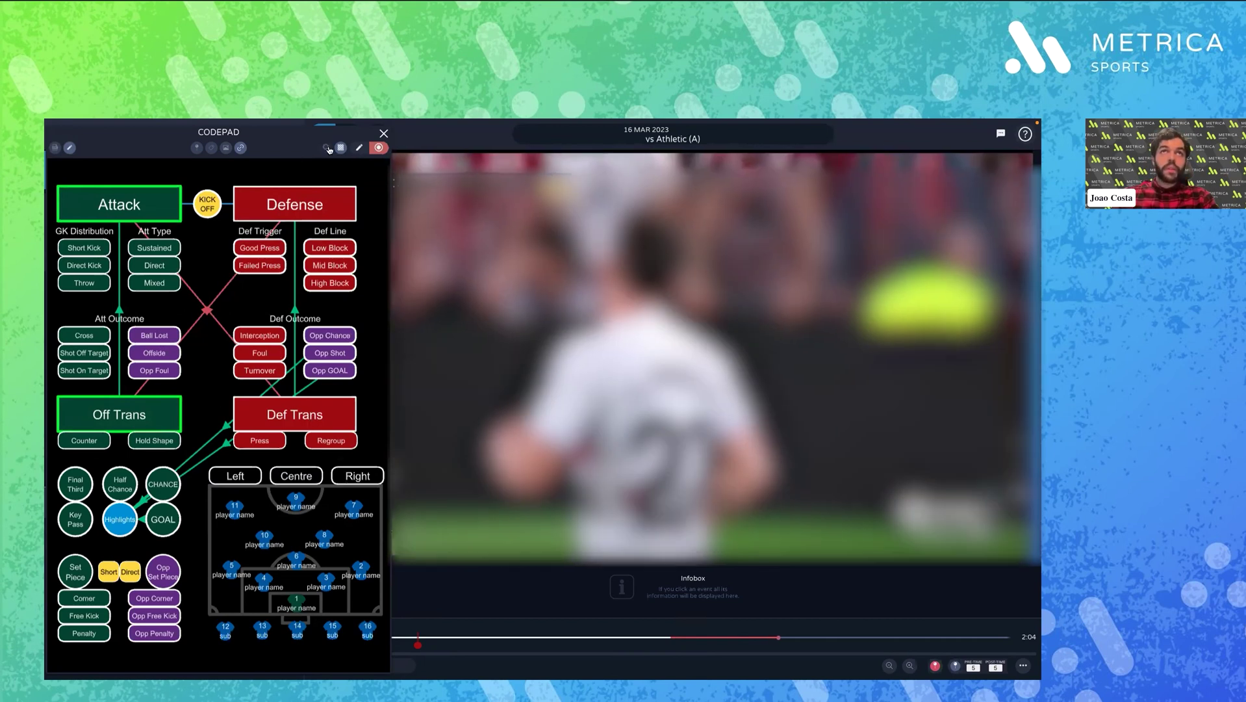
pyautogui.click(138, 203)
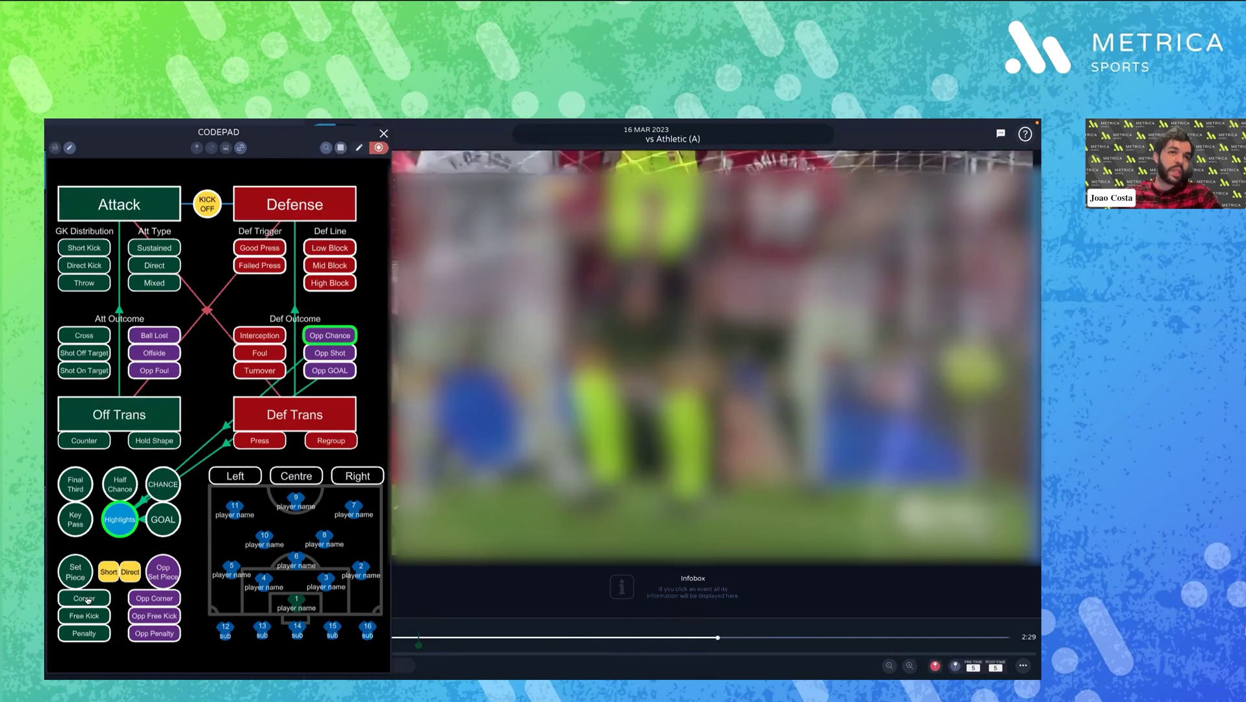
# Tag the Set Piece corner event with Short, player 10, Left and GOAL, and end the event
pyautogui.click(111, 572)
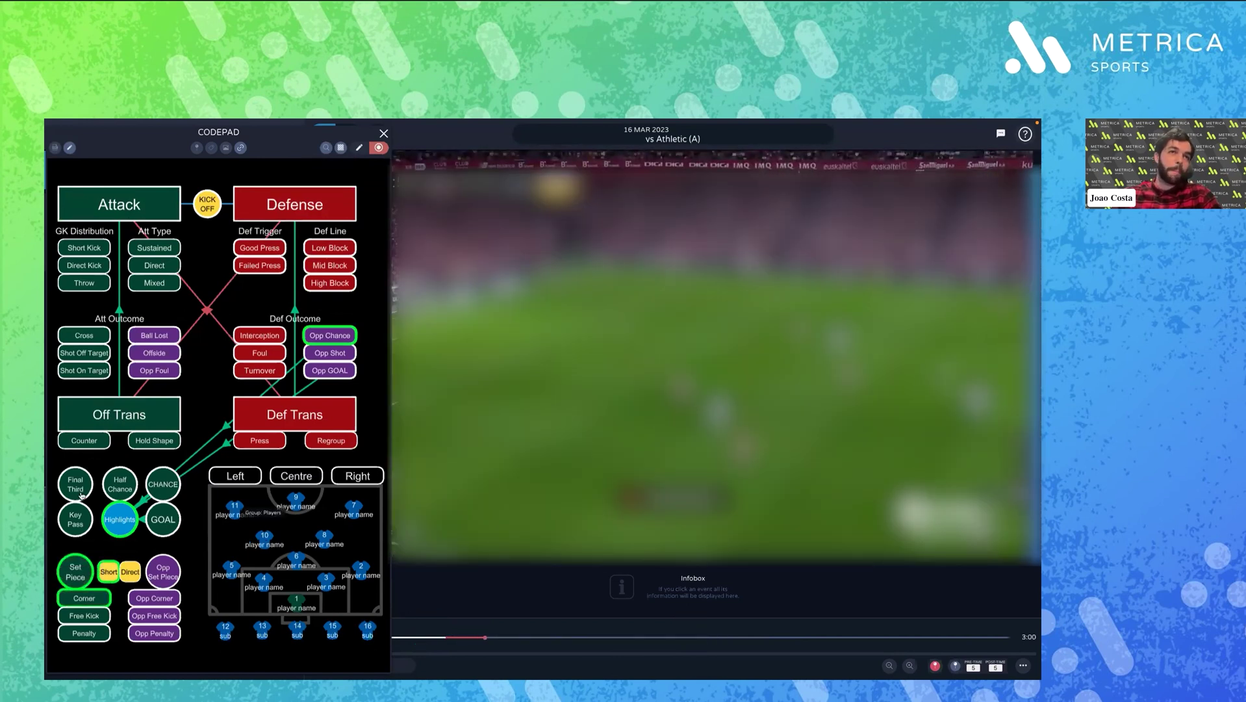
pyautogui.click(265, 538)
pyautogui.click(244, 473)
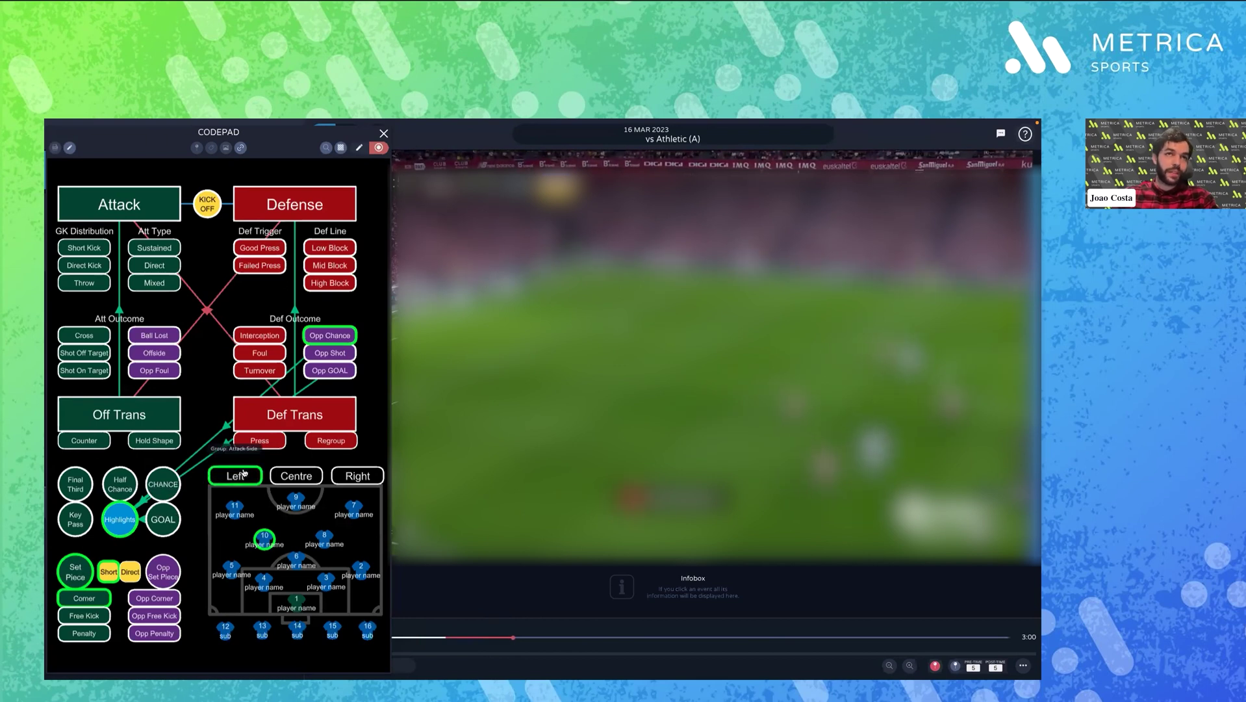
pyautogui.click(163, 523)
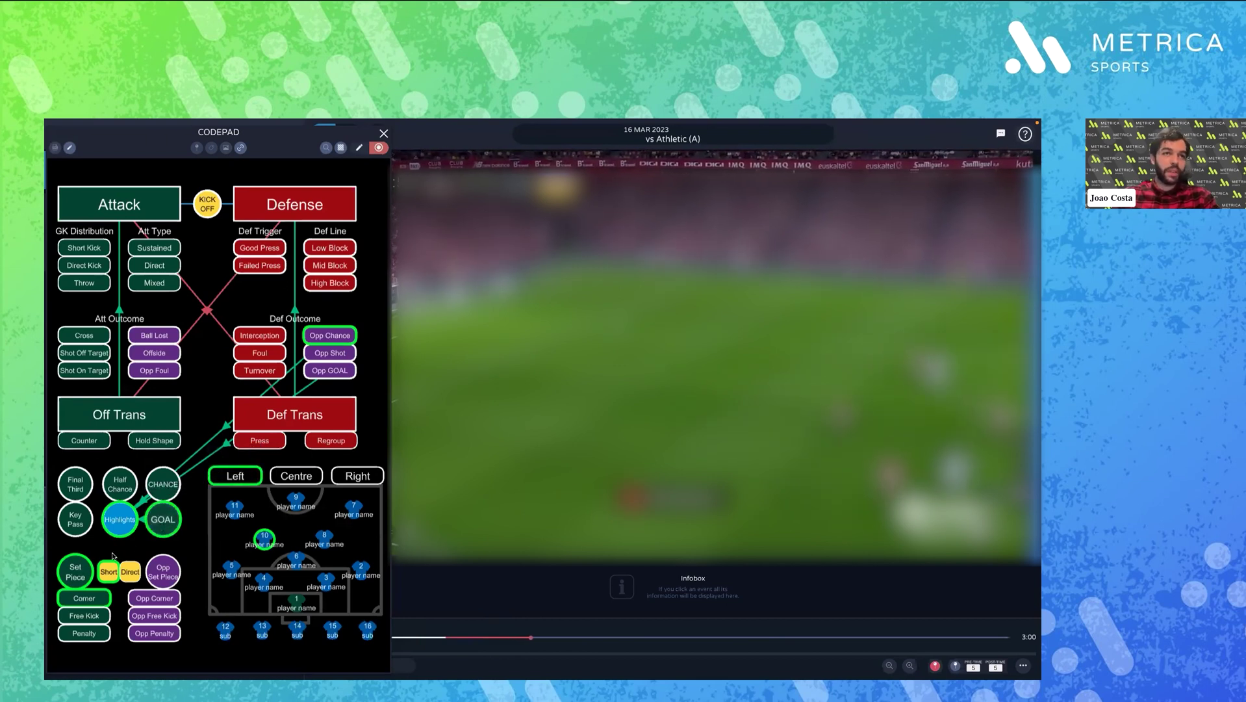
pyautogui.click(73, 569)
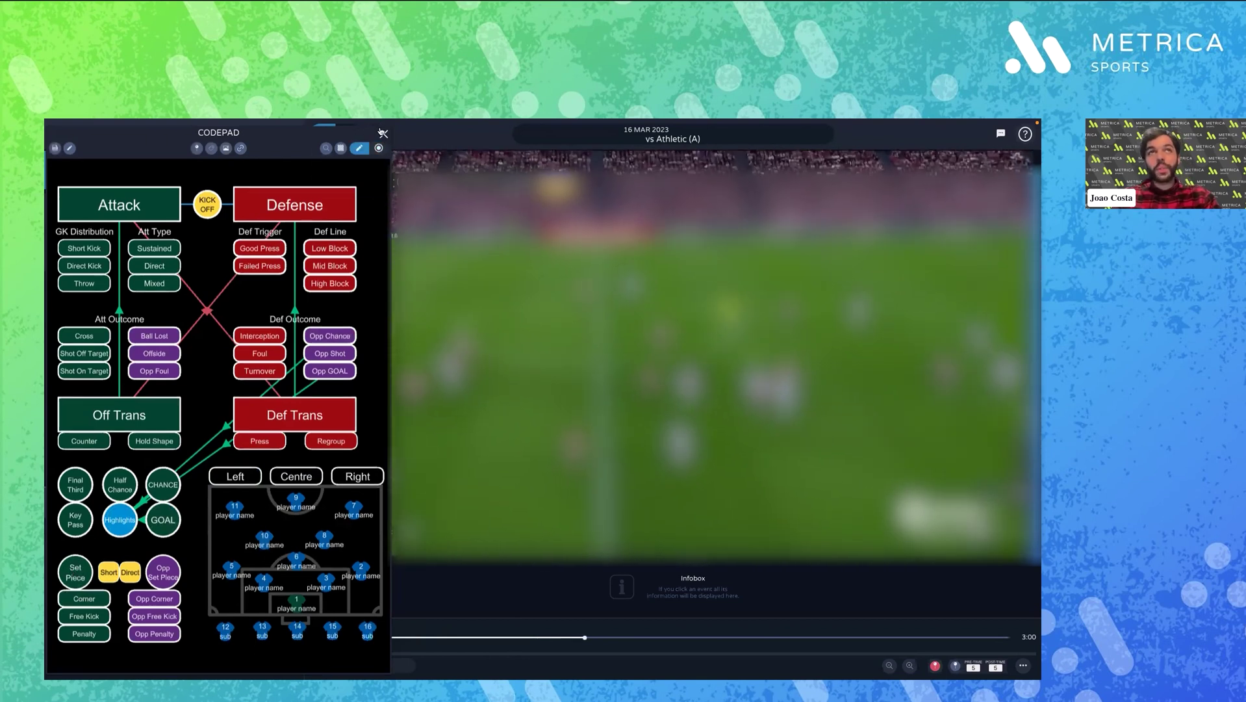
# Close the CodePad, pause the match and open the project's Overall coding file
pyautogui.click(382, 132)
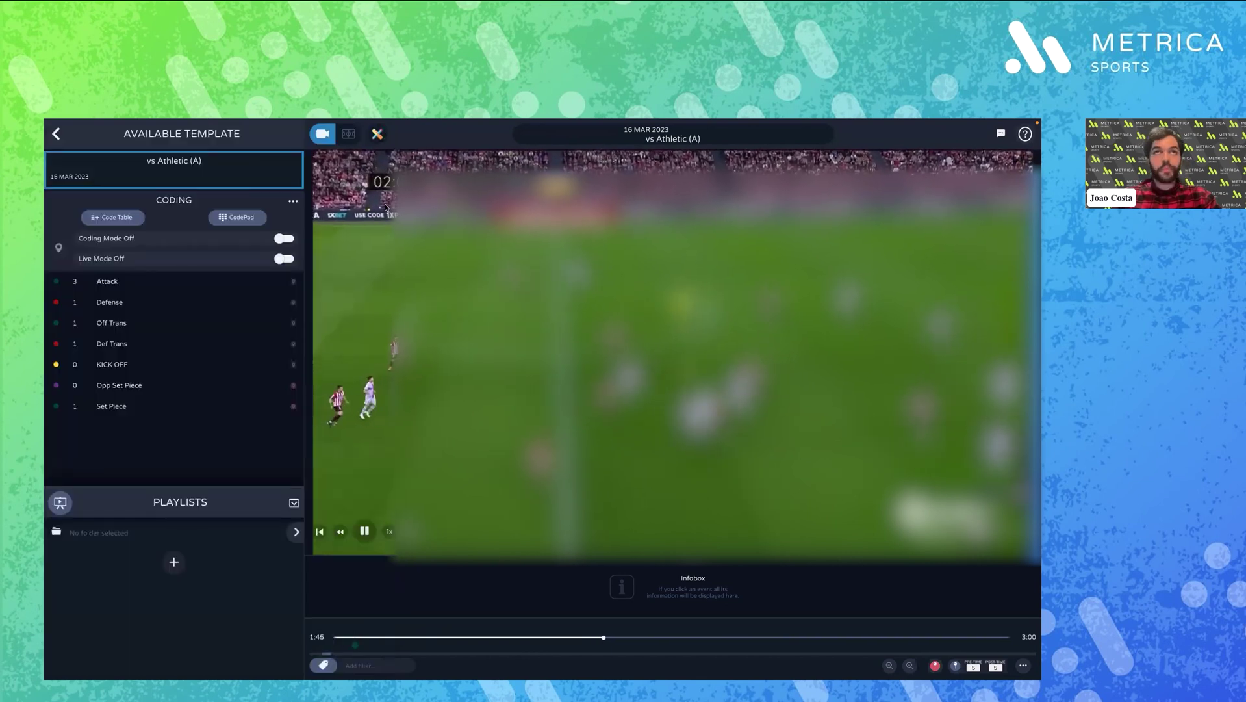
pyautogui.press('space')
pyautogui.click(58, 134)
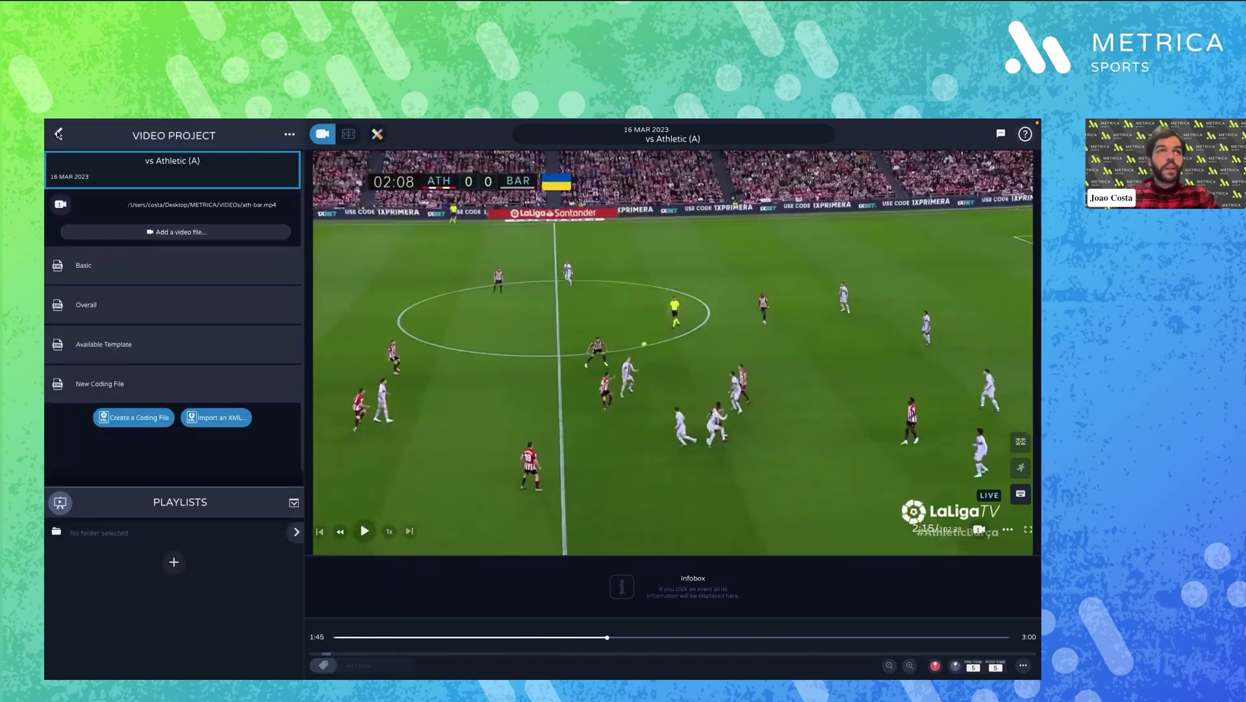
pyautogui.click(117, 304)
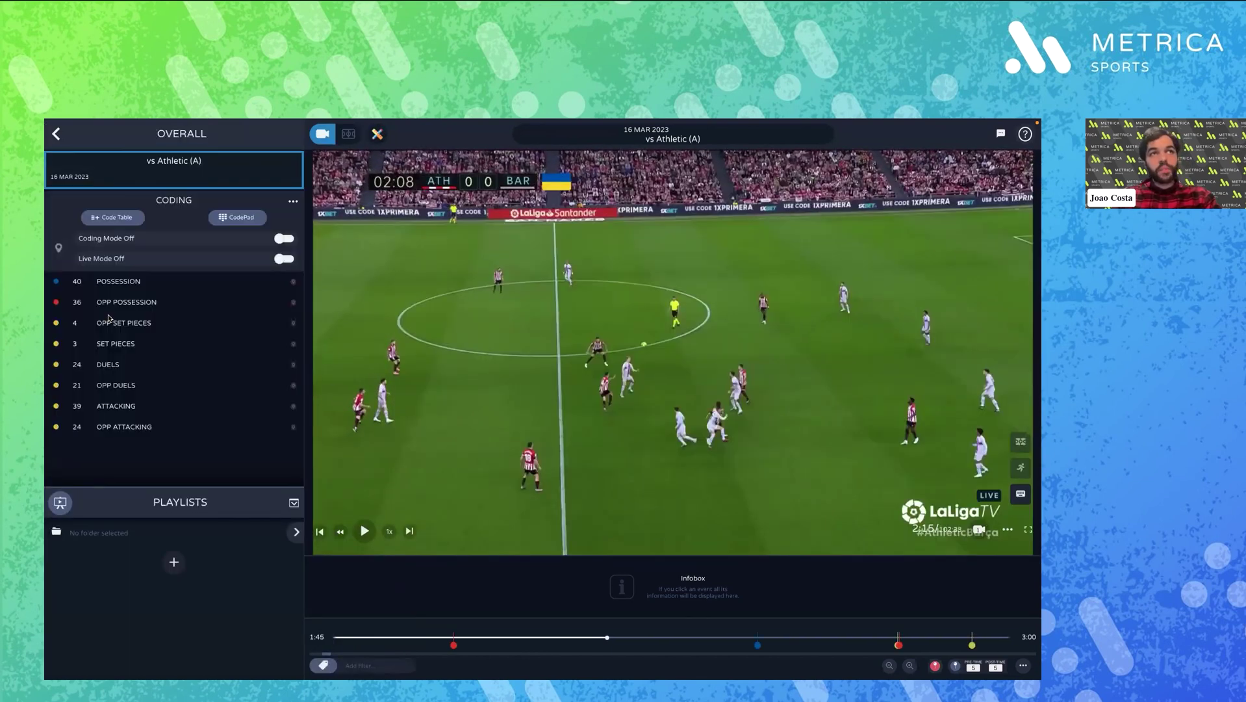
# Open the Overall file's CodePad, examine the event counts on its buttons in coding mode, and close it
pyautogui.click(237, 217)
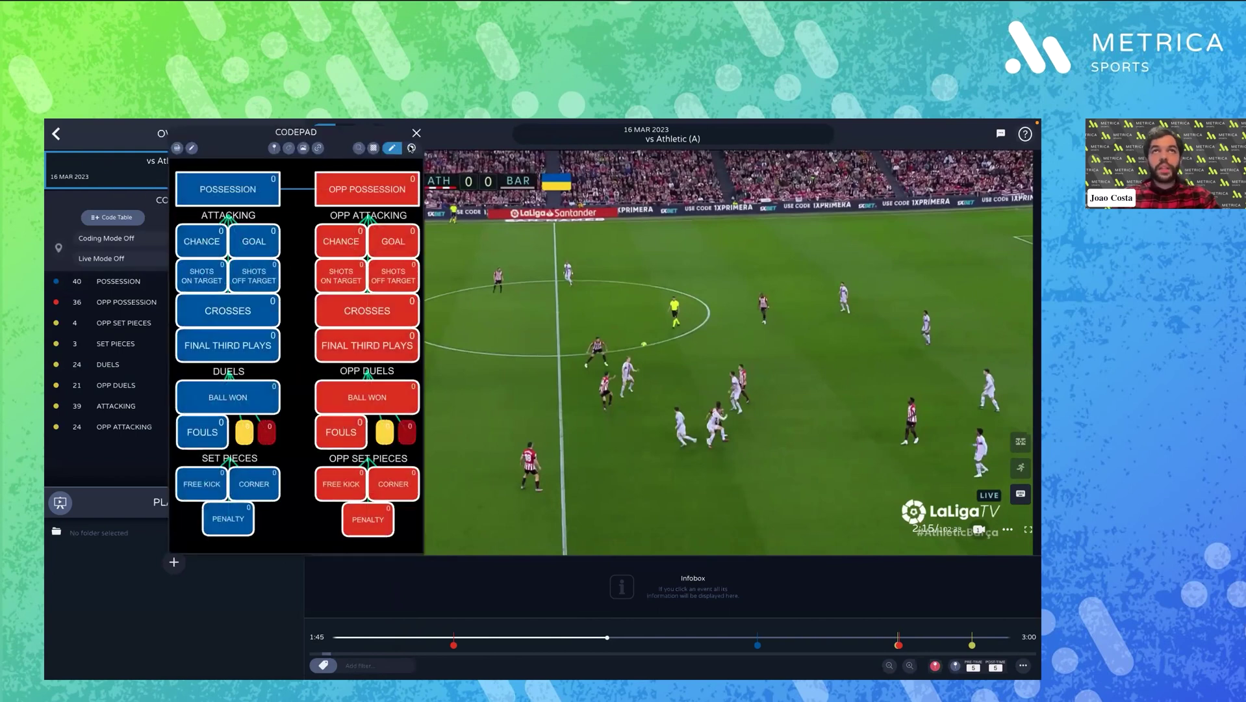
pyautogui.click(392, 146)
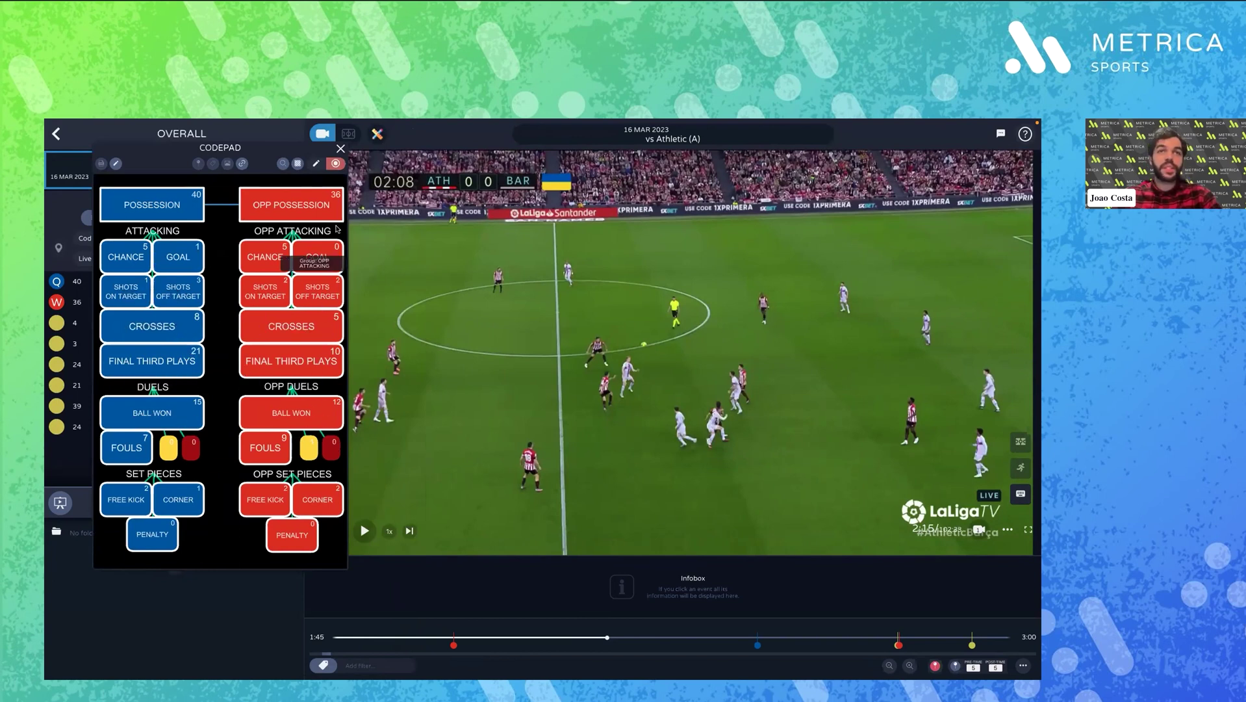
pyautogui.click(316, 163)
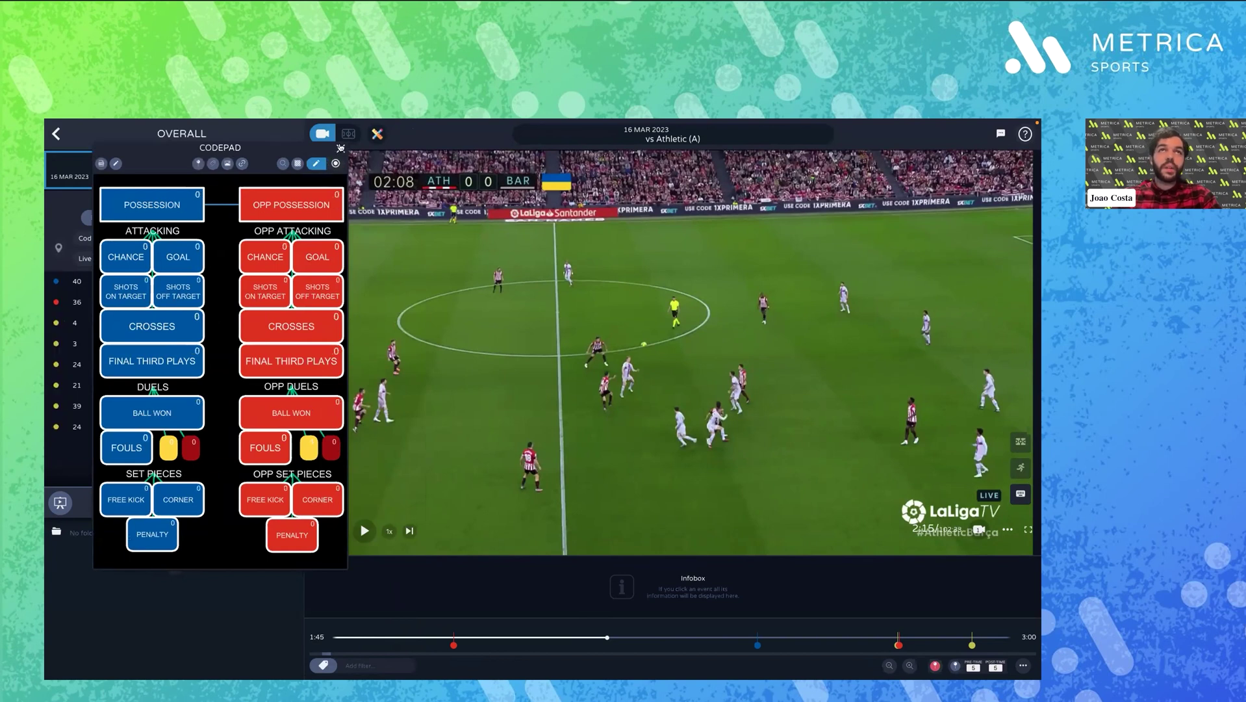
pyautogui.click(339, 149)
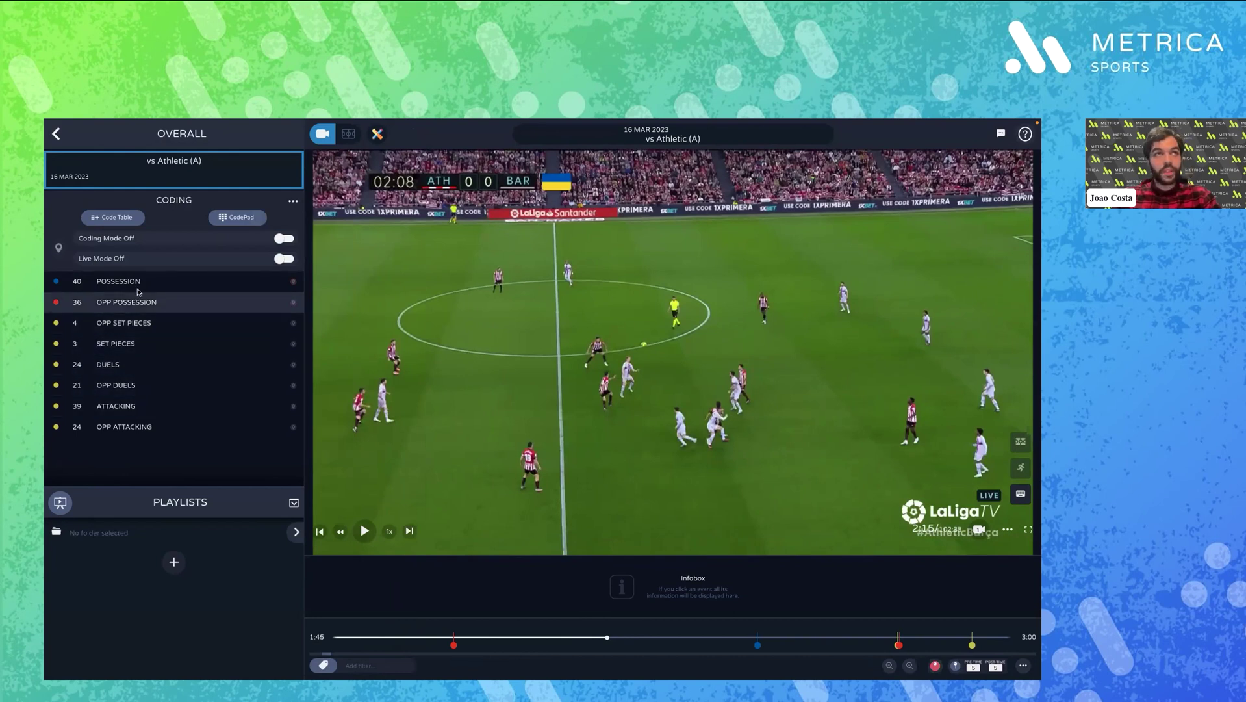
# Filter the OPP SET PIECES events by the FREE KICK tag and play both free kick clips from the timeline
pyautogui.click(129, 325)
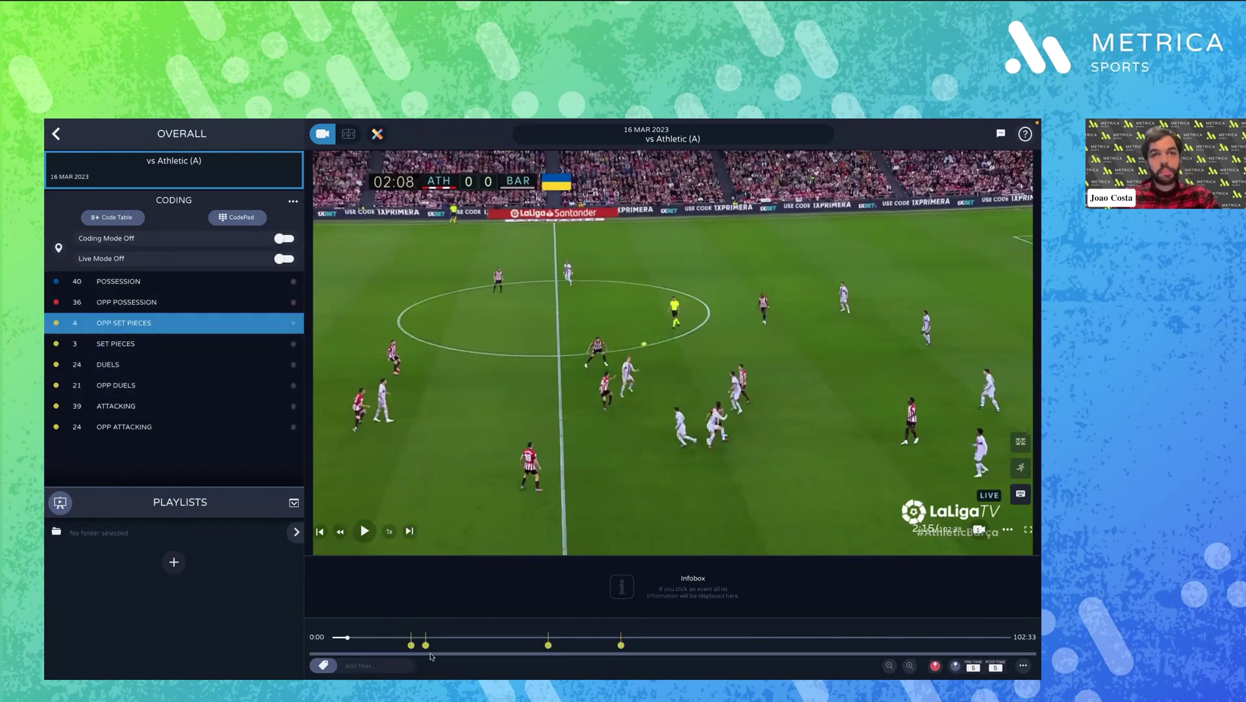
pyautogui.click(351, 663)
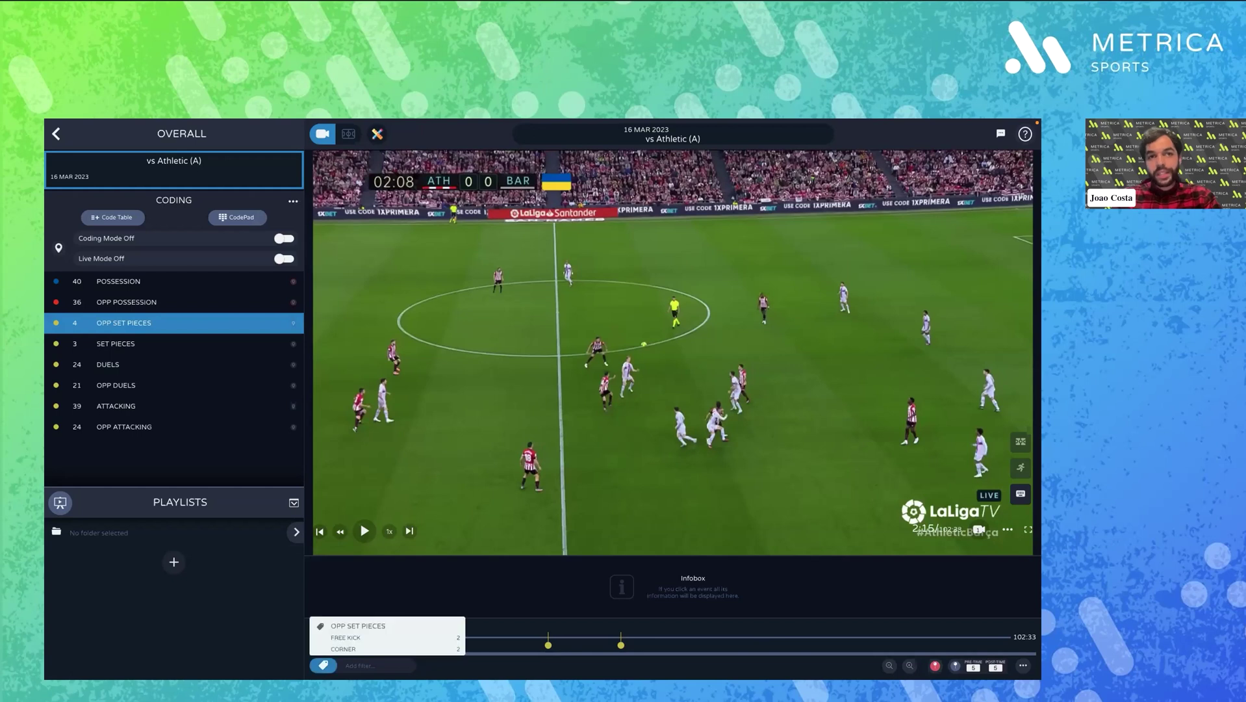
pyautogui.click(404, 640)
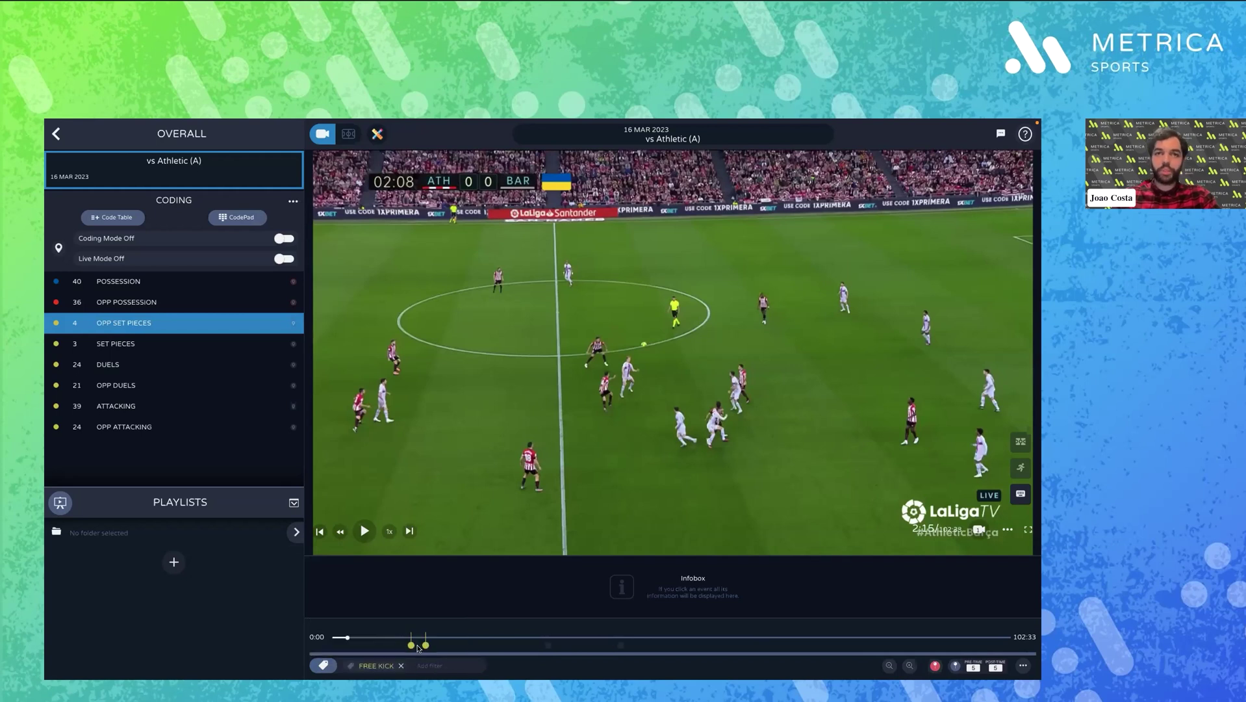
pyautogui.click(412, 646)
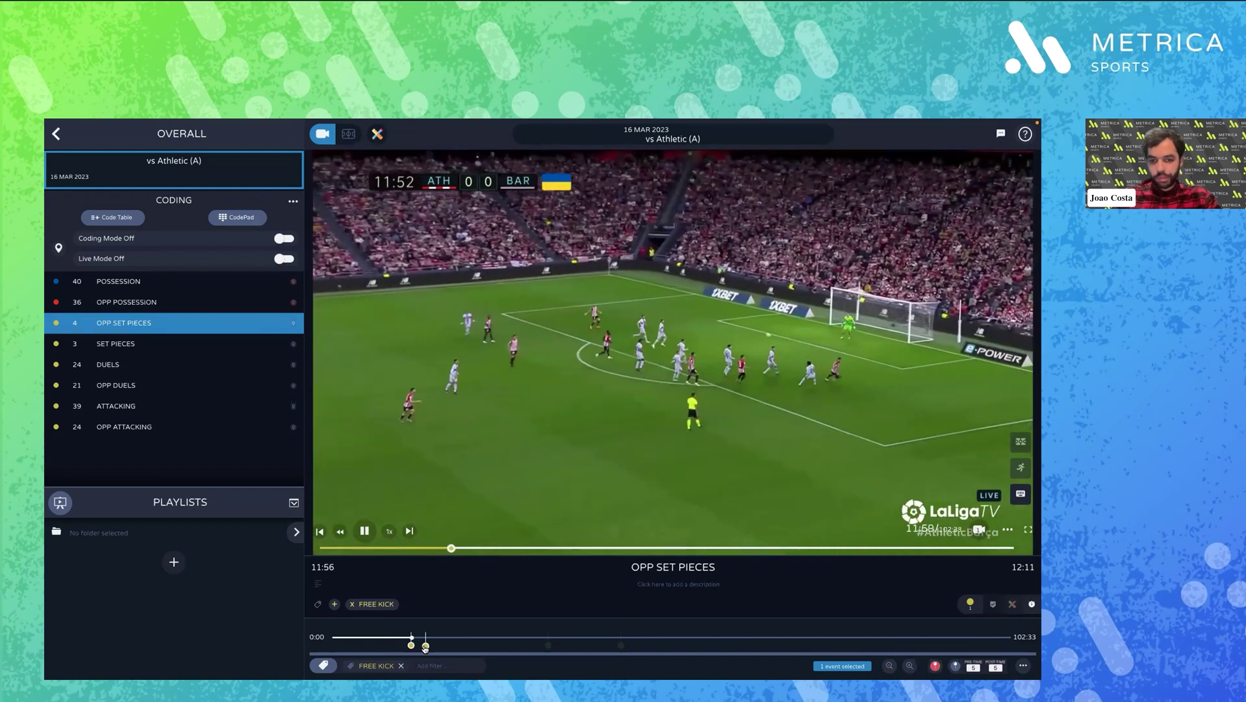
pyautogui.click(426, 646)
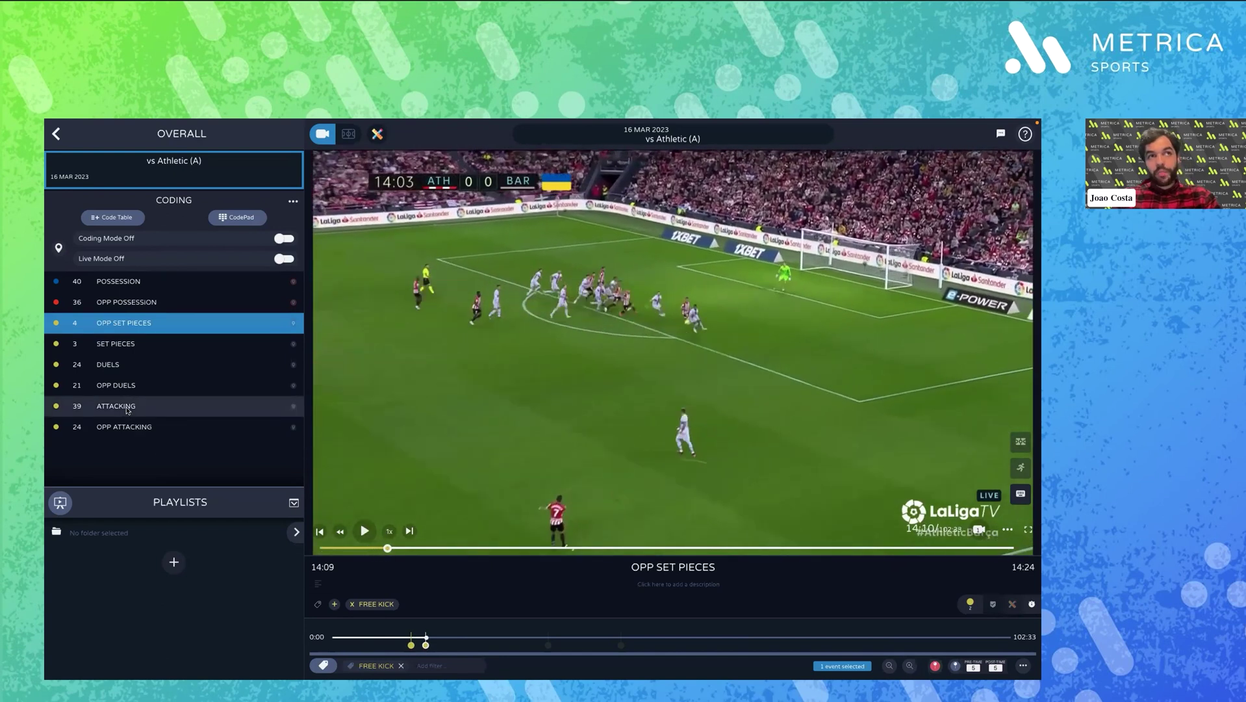
# Filter the ATTACKING events by the CHANCE tag and play the chance clip starting at 38:56
pyautogui.click(127, 408)
pyautogui.click(323, 665)
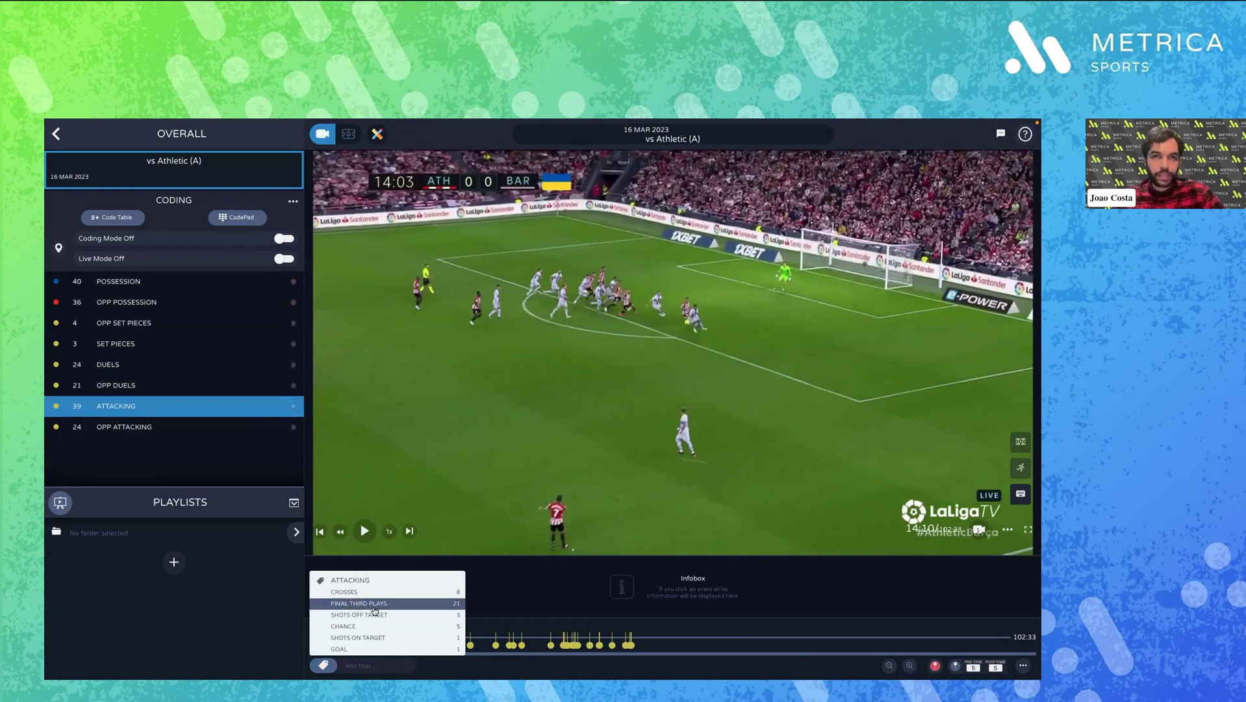
pyautogui.click(358, 627)
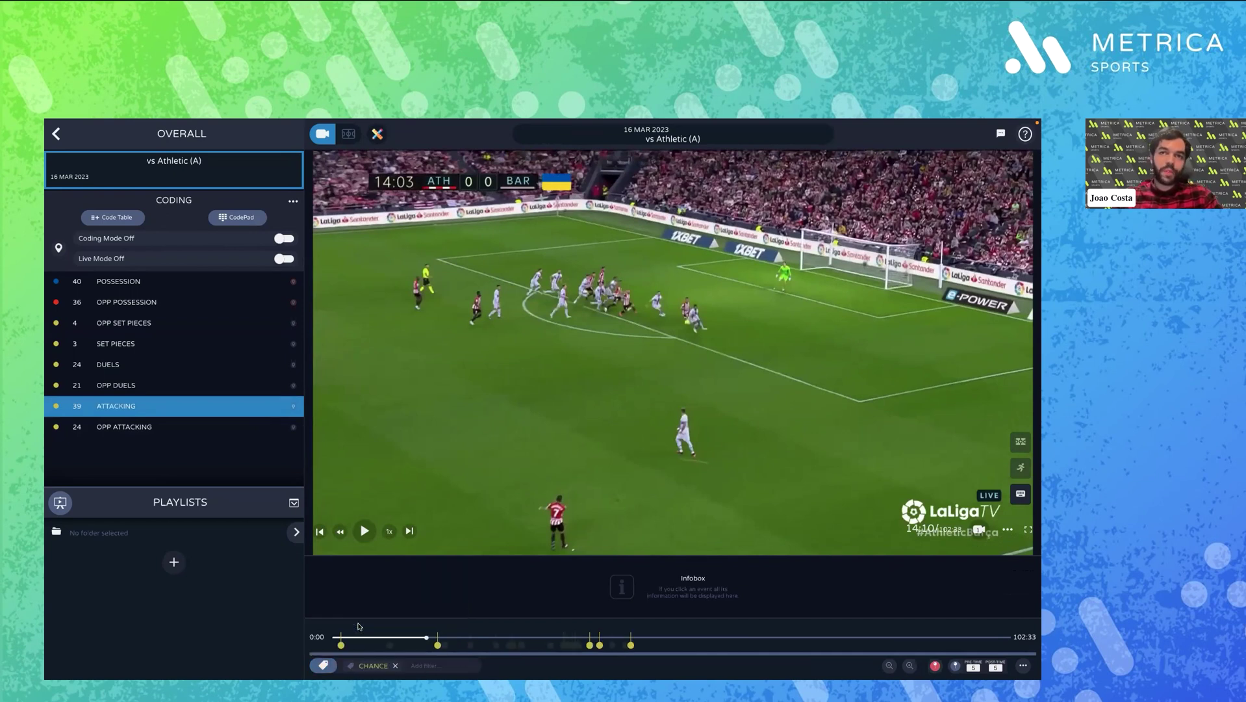
pyautogui.click(324, 665)
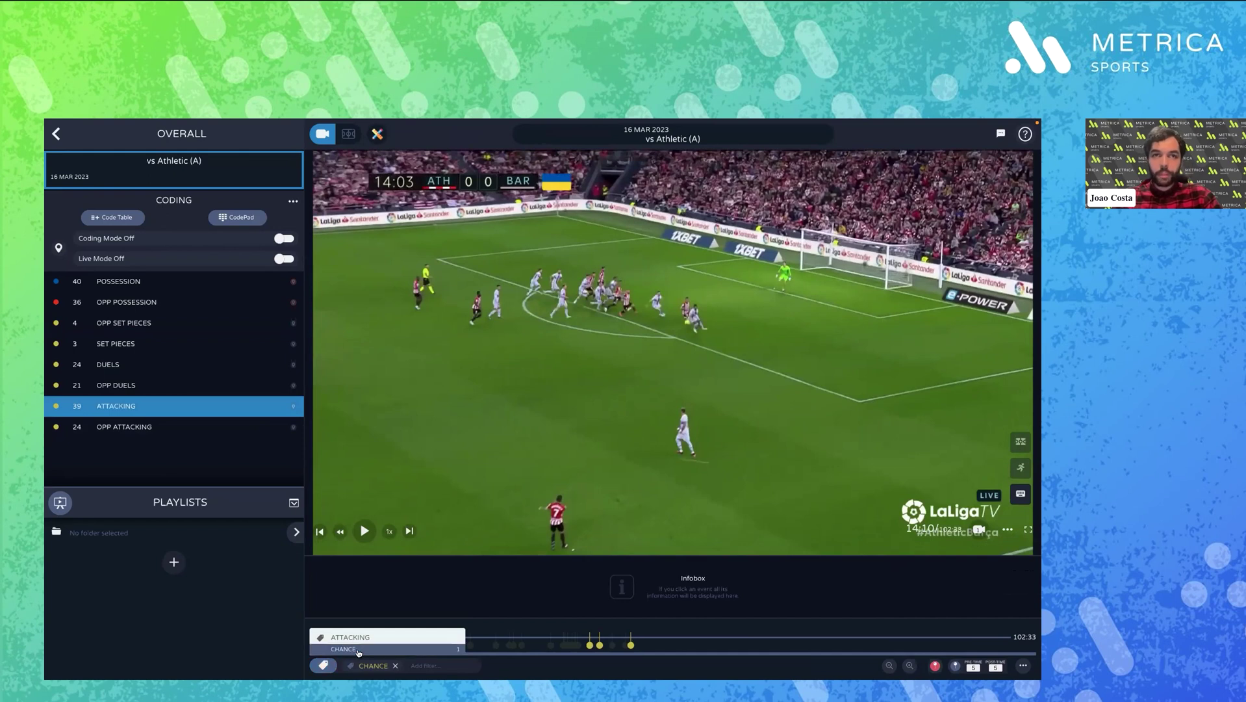
pyautogui.click(590, 645)
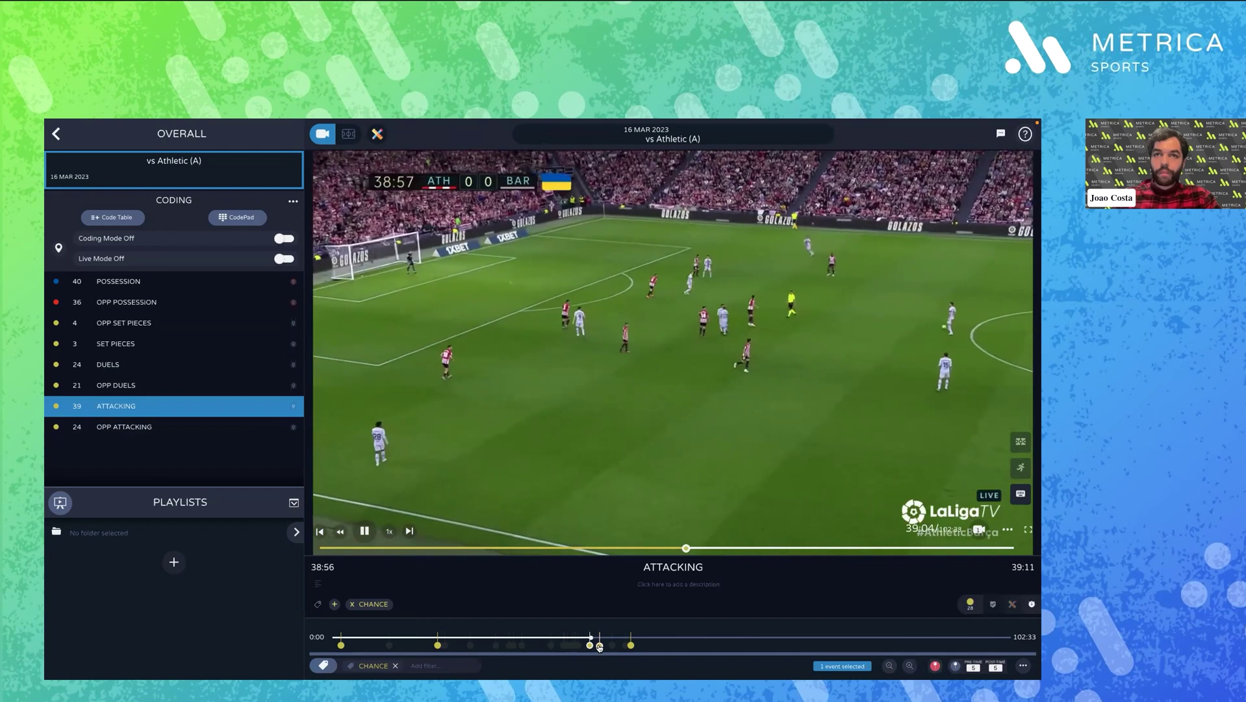
# Play the remaining ATTACKING chance clips starting at 40:28 and 45:09 from the timeline
pyautogui.click(599, 646)
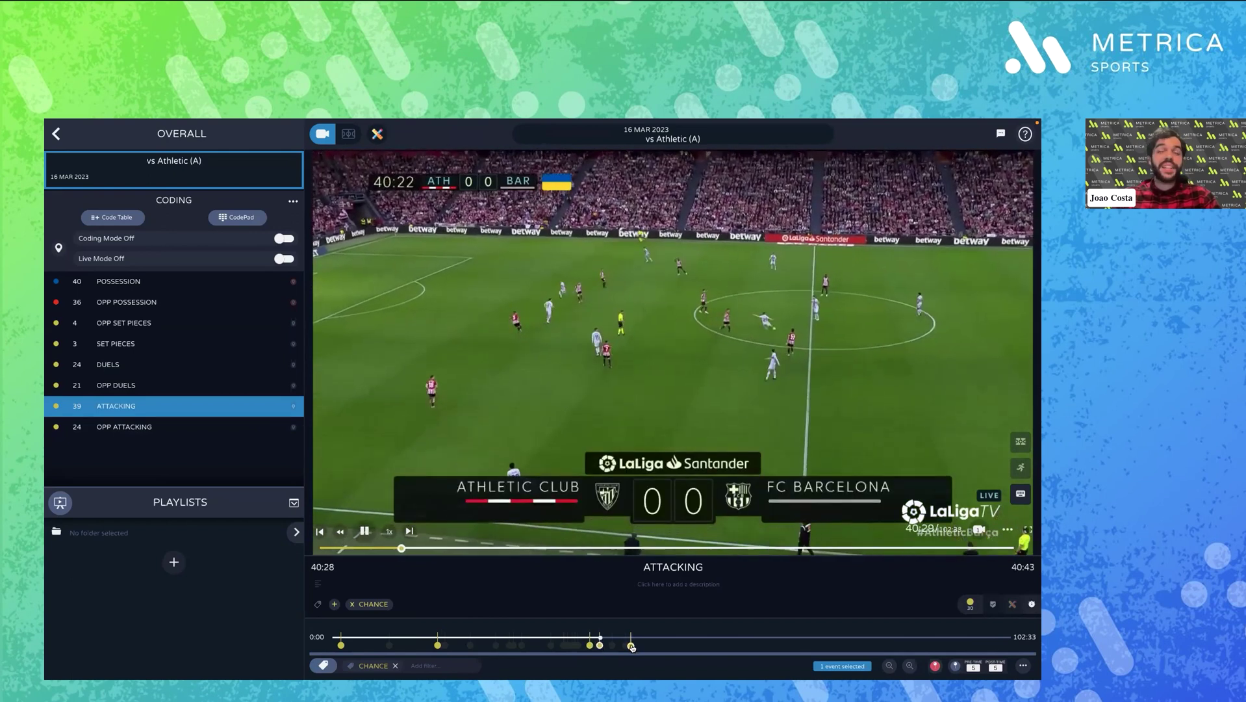
pyautogui.click(631, 645)
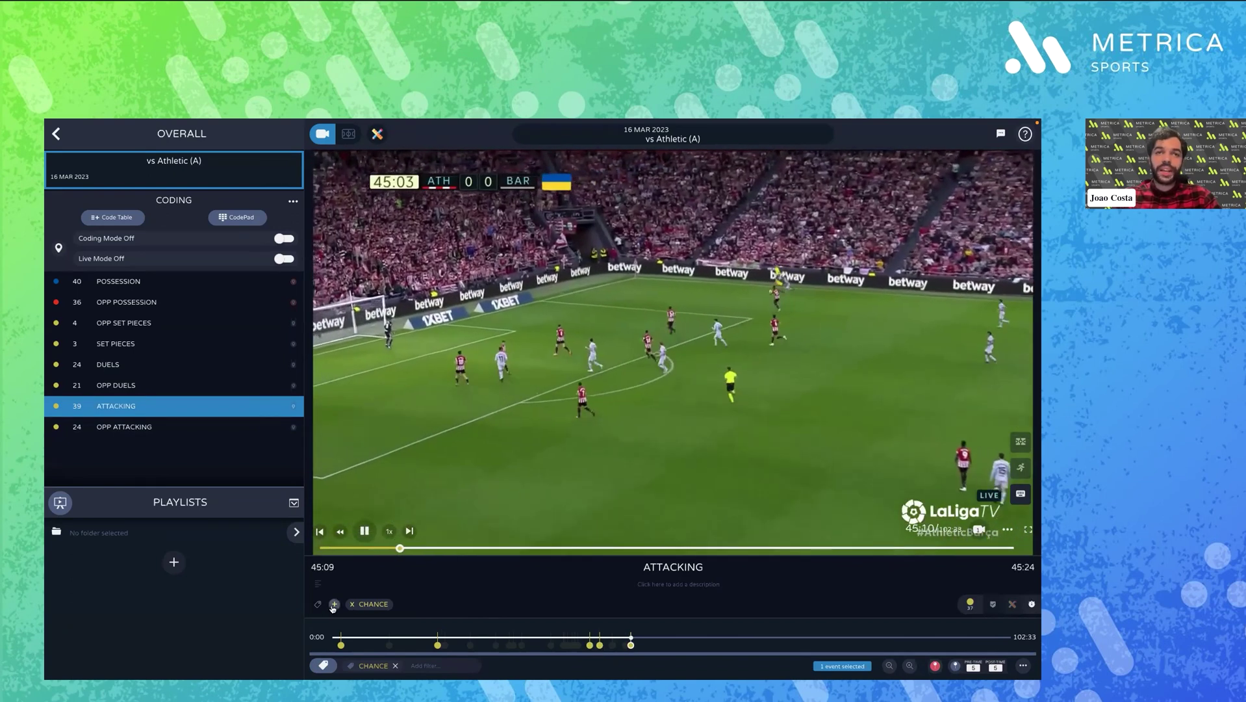
# Add the SHOTS OFF TARGET and GOAL tags from OPP ATTACKING to the 45:09 event, and remove SHOTS OFF TARGET again
pyautogui.click(334, 605)
pyautogui.scroll(-2, 356, 571)
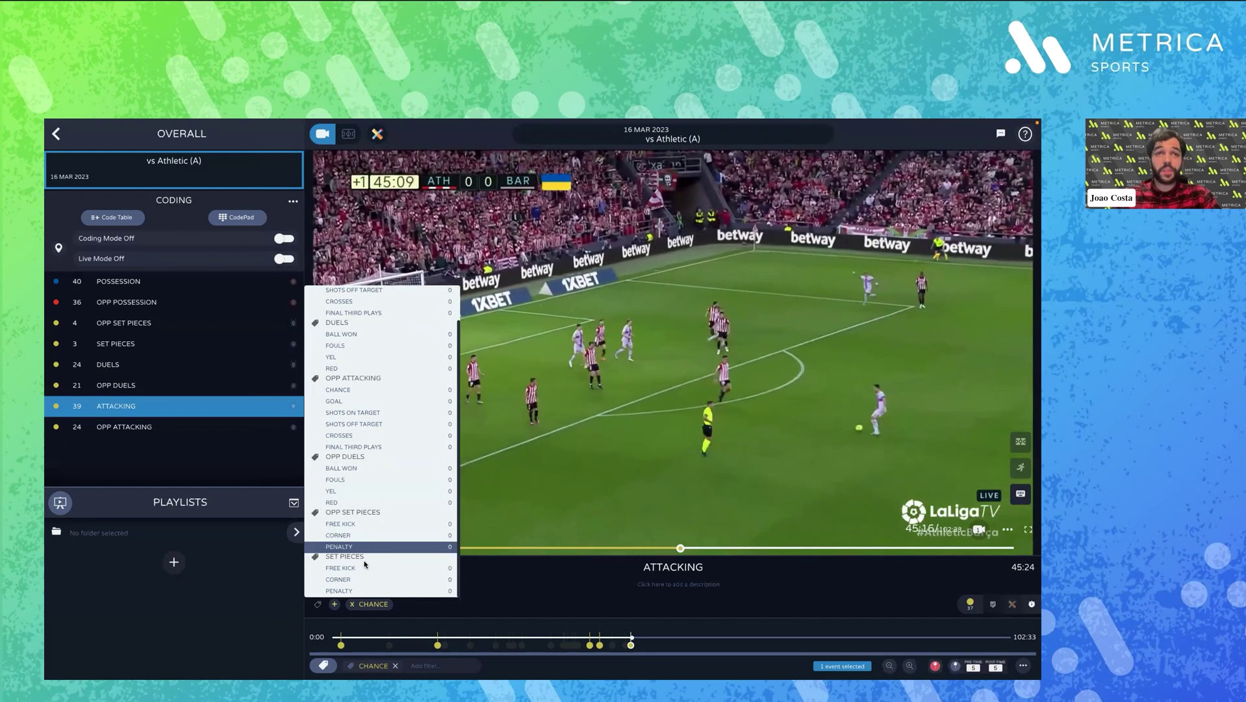
pyautogui.click(354, 423)
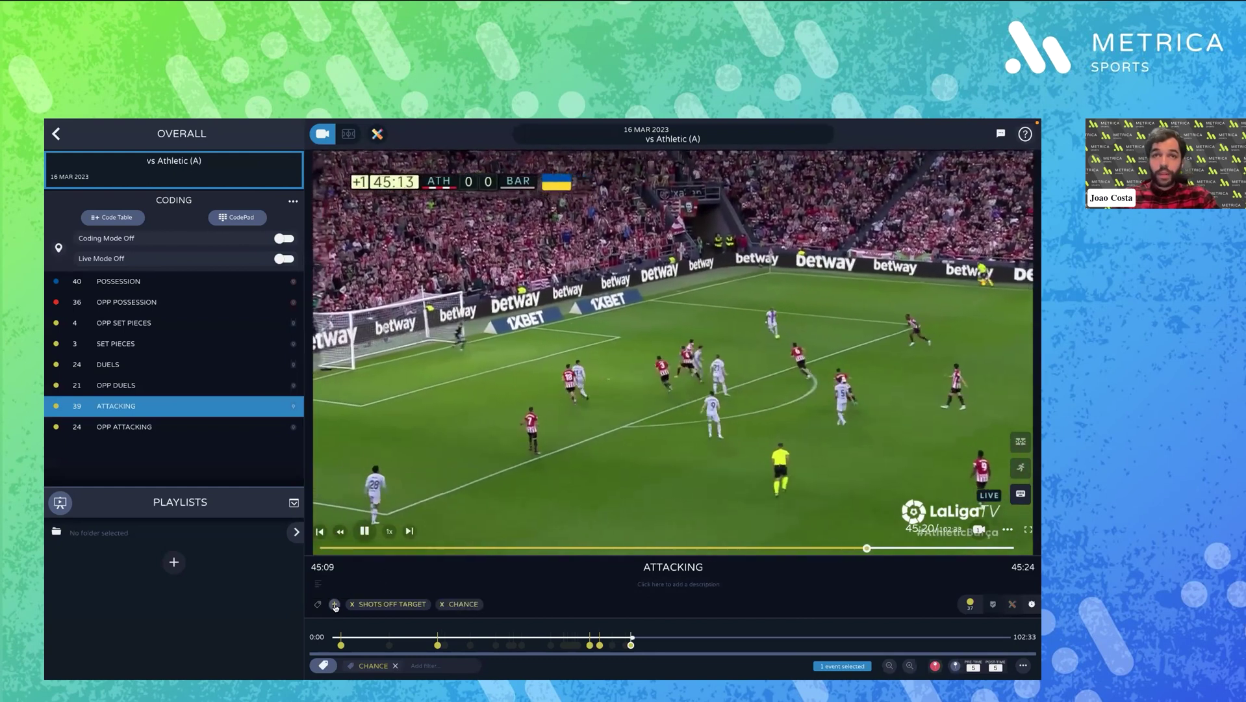
pyautogui.click(334, 605)
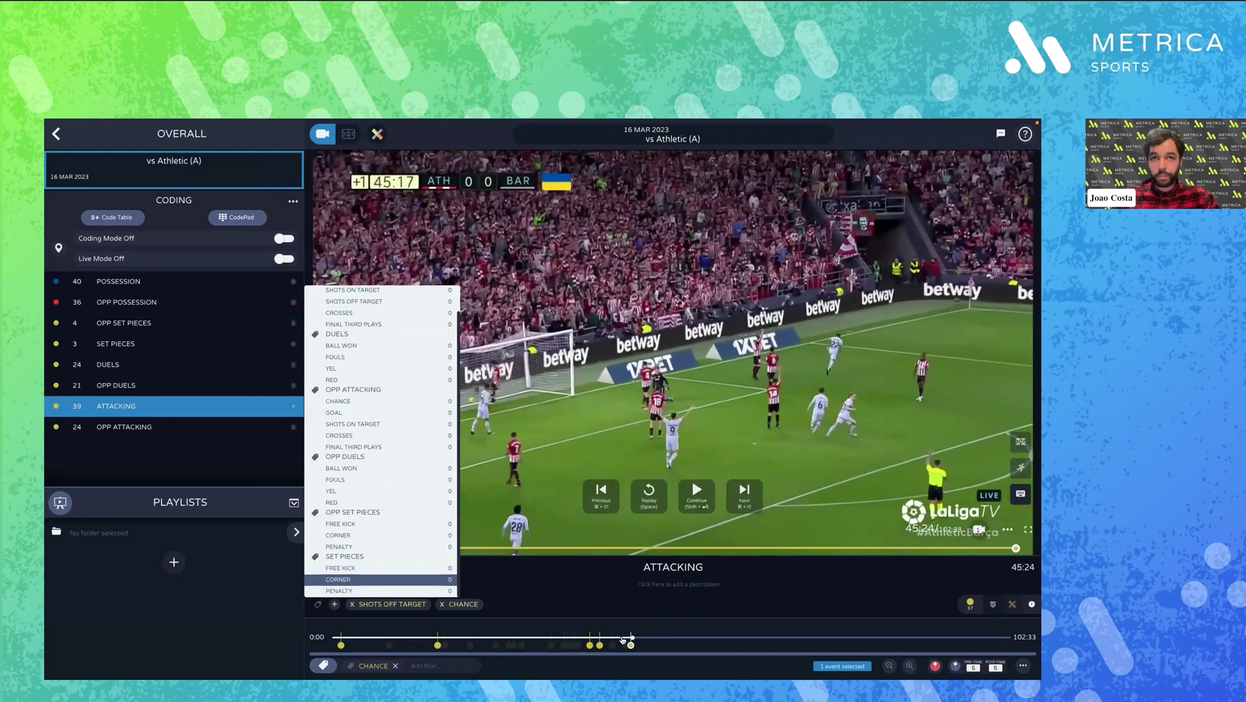
pyautogui.click(349, 412)
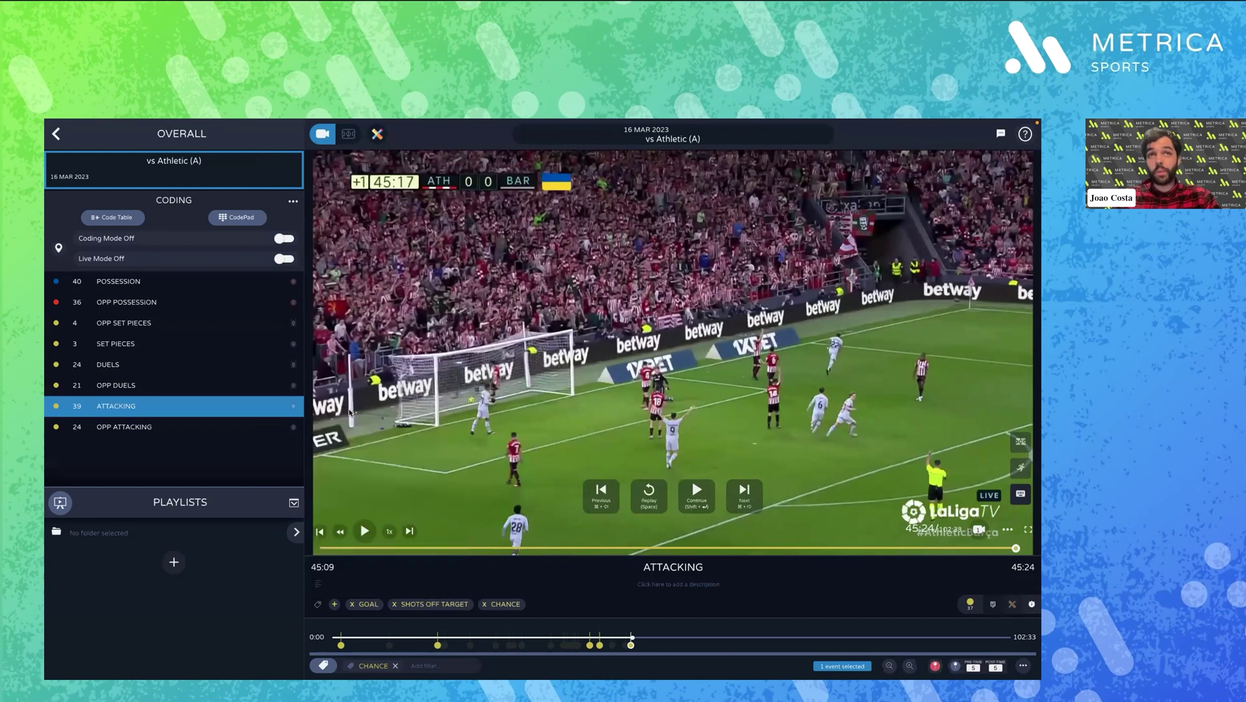
pyautogui.click(394, 604)
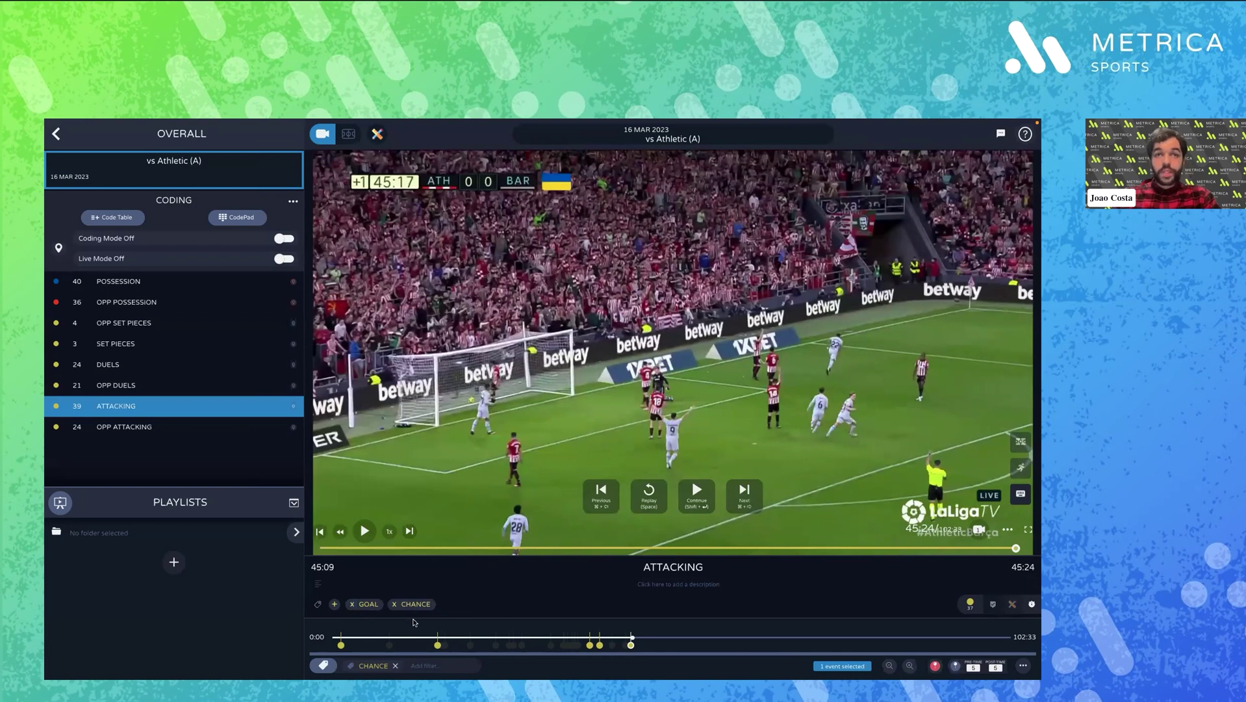
# Save all CHANCE-filtered ATTACKING events to a new playlist and open its first clip, ATTACKING 4
pyautogui.click(437, 646)
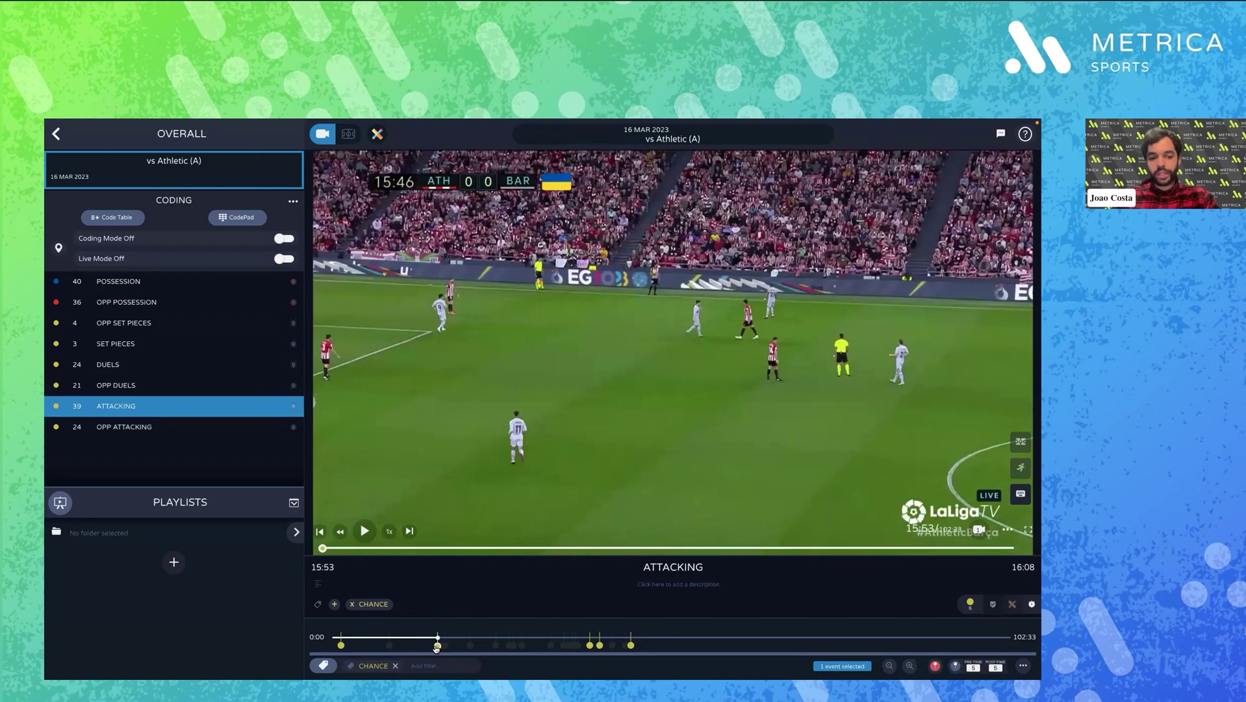
pyautogui.hotkey('ctrl', 'a')
pyautogui.click(174, 563)
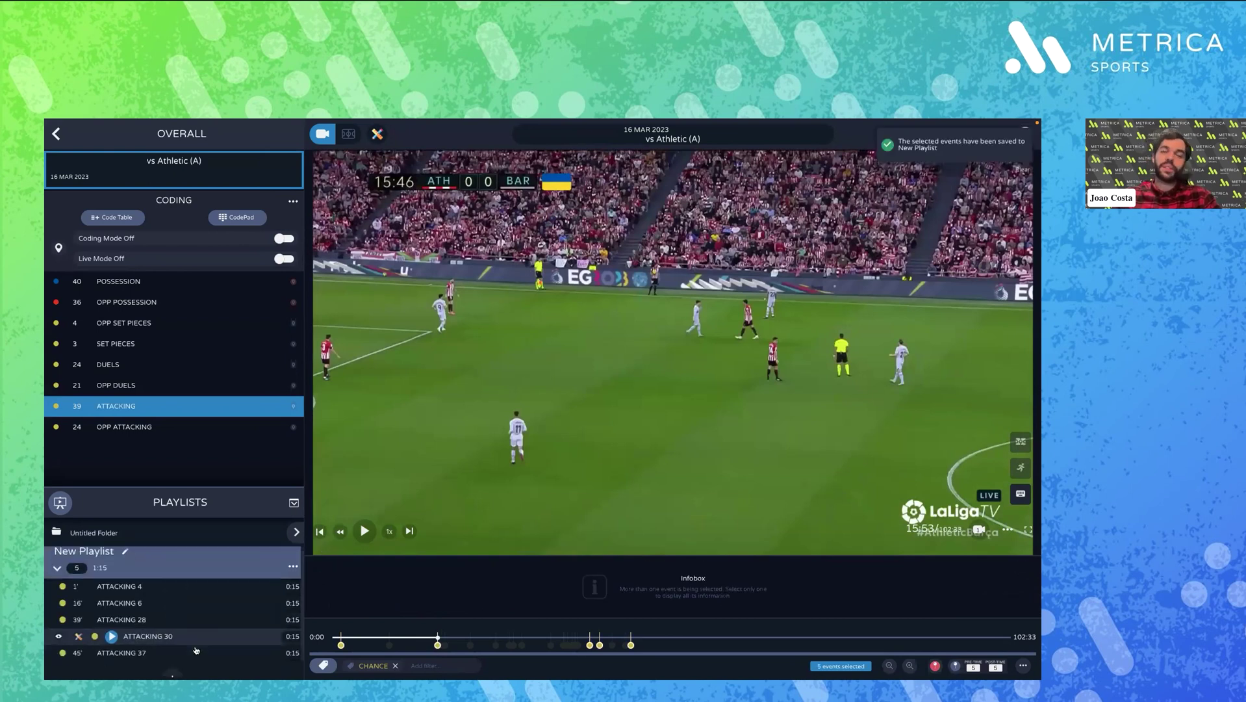
pyautogui.click(187, 587)
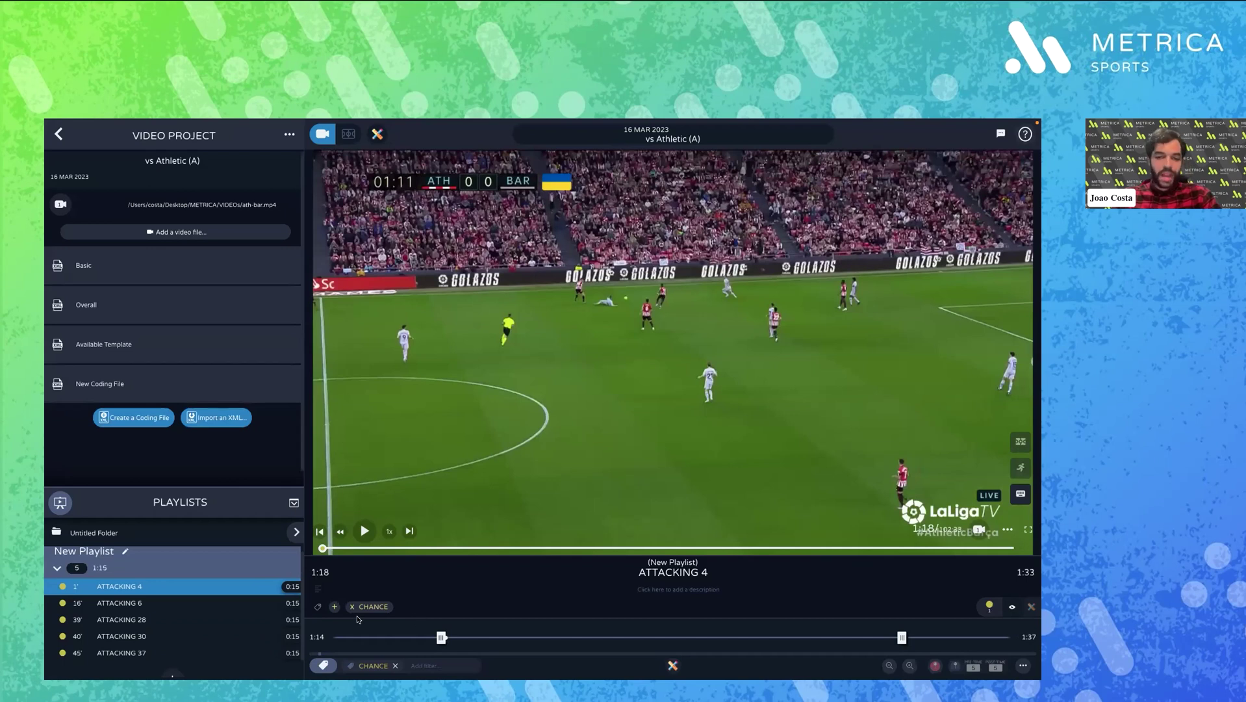
# Examine the new playlist's options and enlarge the playlists section to show all its clips
pyautogui.click(293, 566)
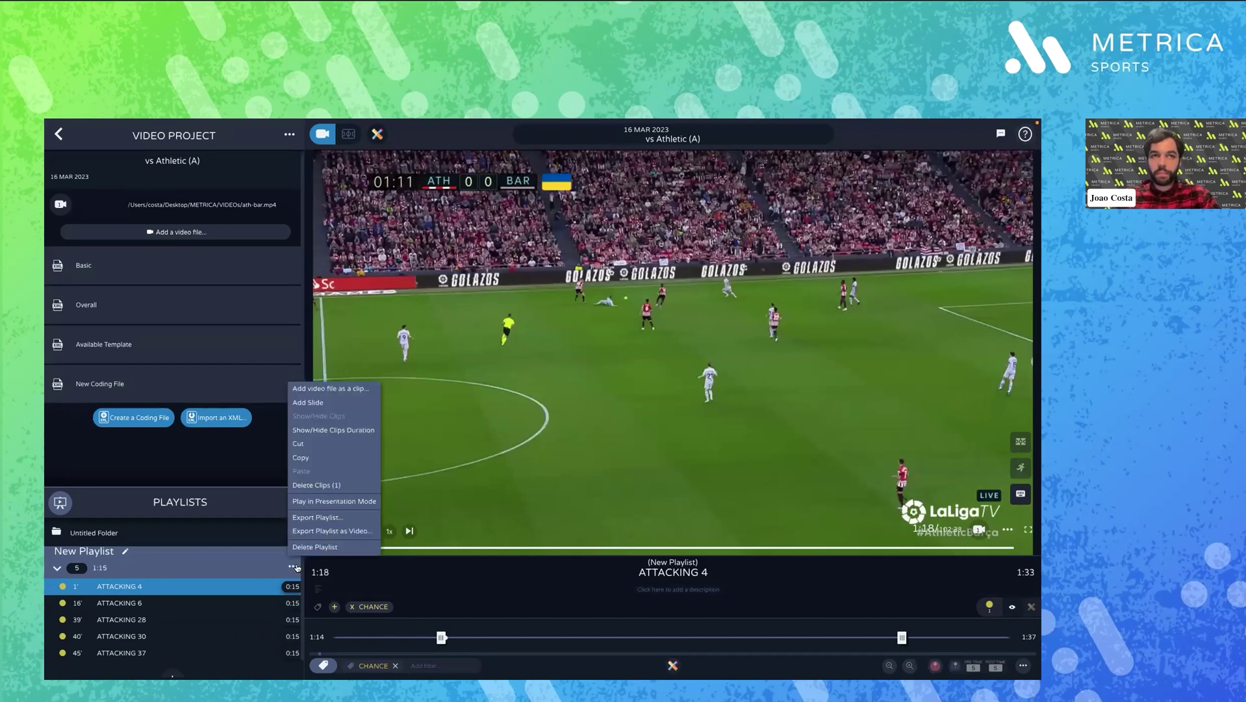
pyautogui.click(97, 505)
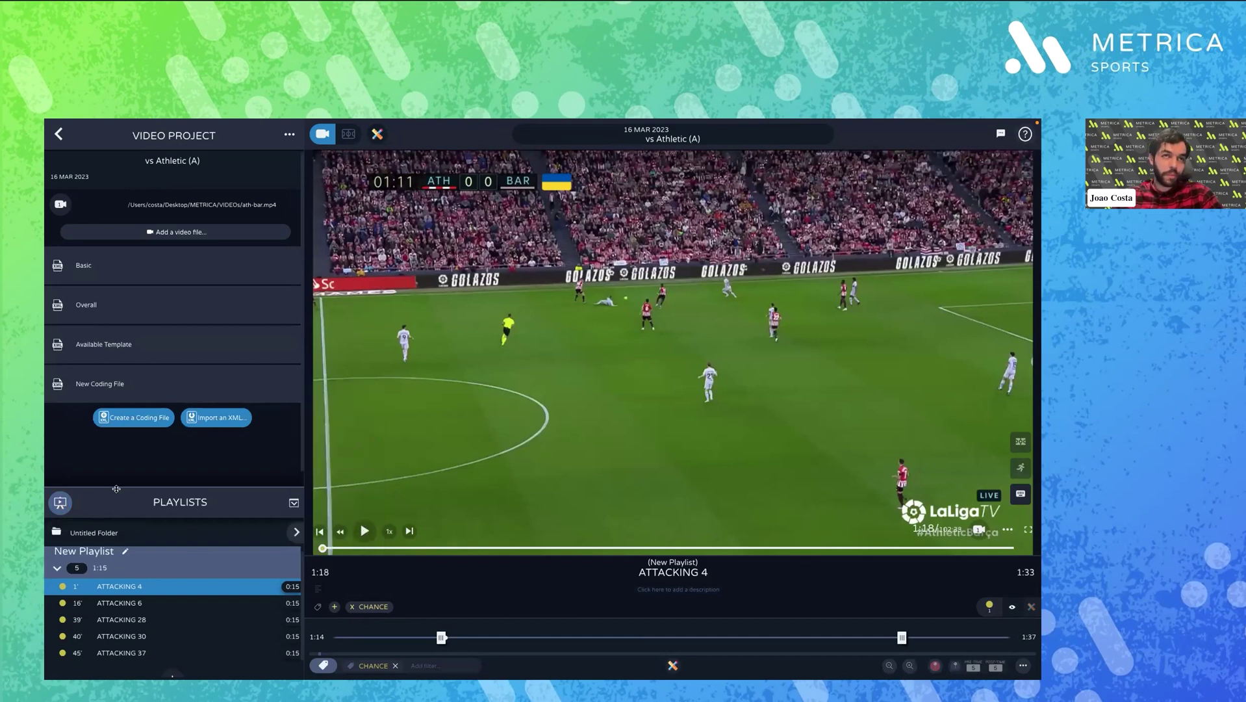
pyautogui.moveTo(117, 488); pyautogui.dragTo(117, 457)
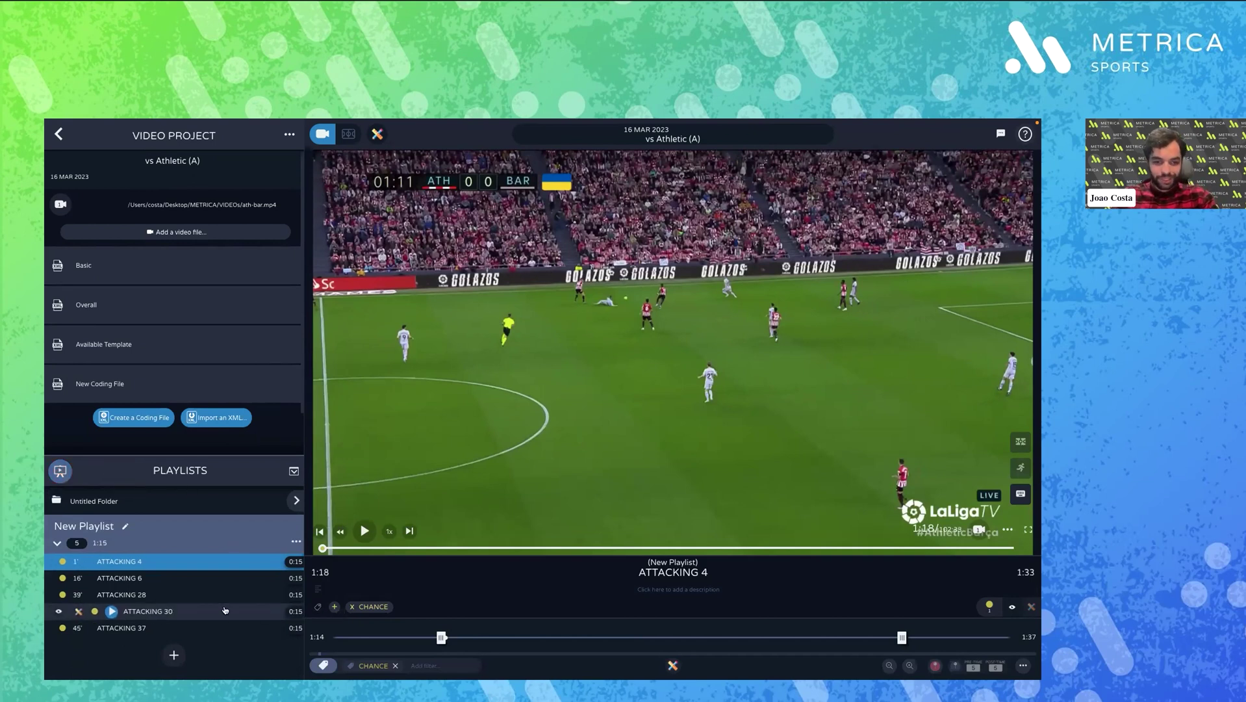
# Examine the Overall coding file's XML and CSV export options, and switch to the Excel workbook with its coding data
pyautogui.click(287, 302)
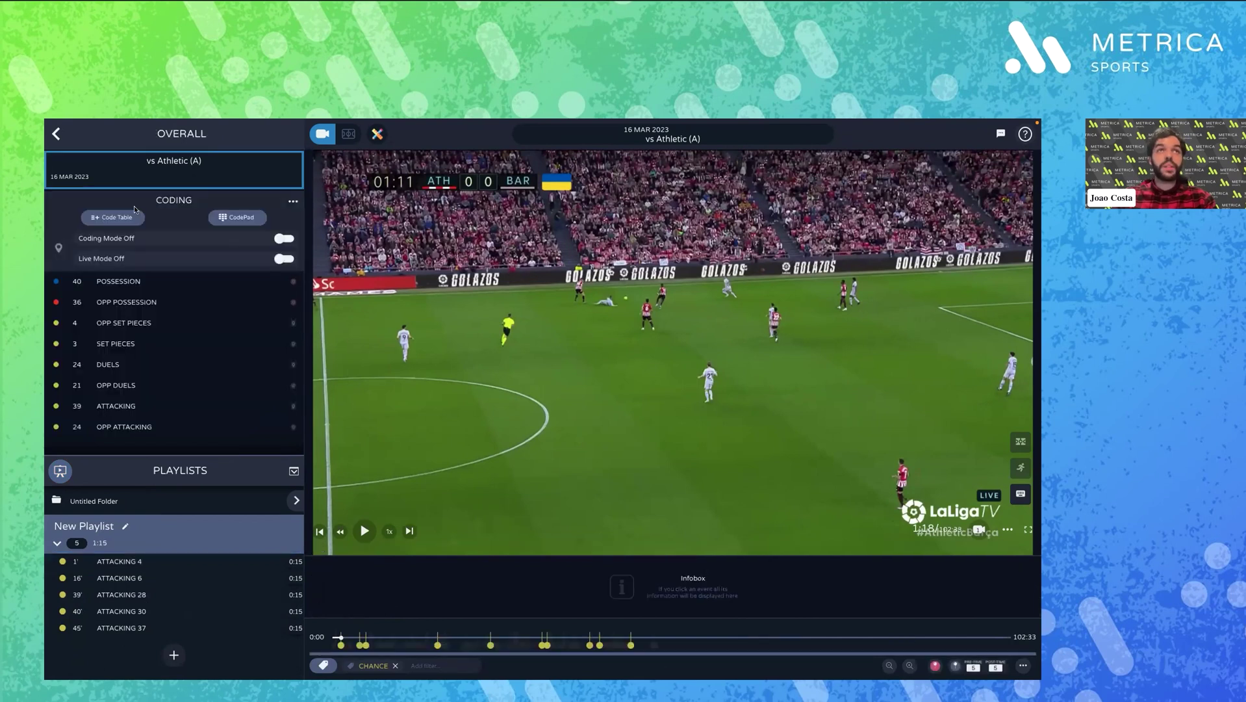
pyautogui.click(56, 135)
pyautogui.click(286, 304)
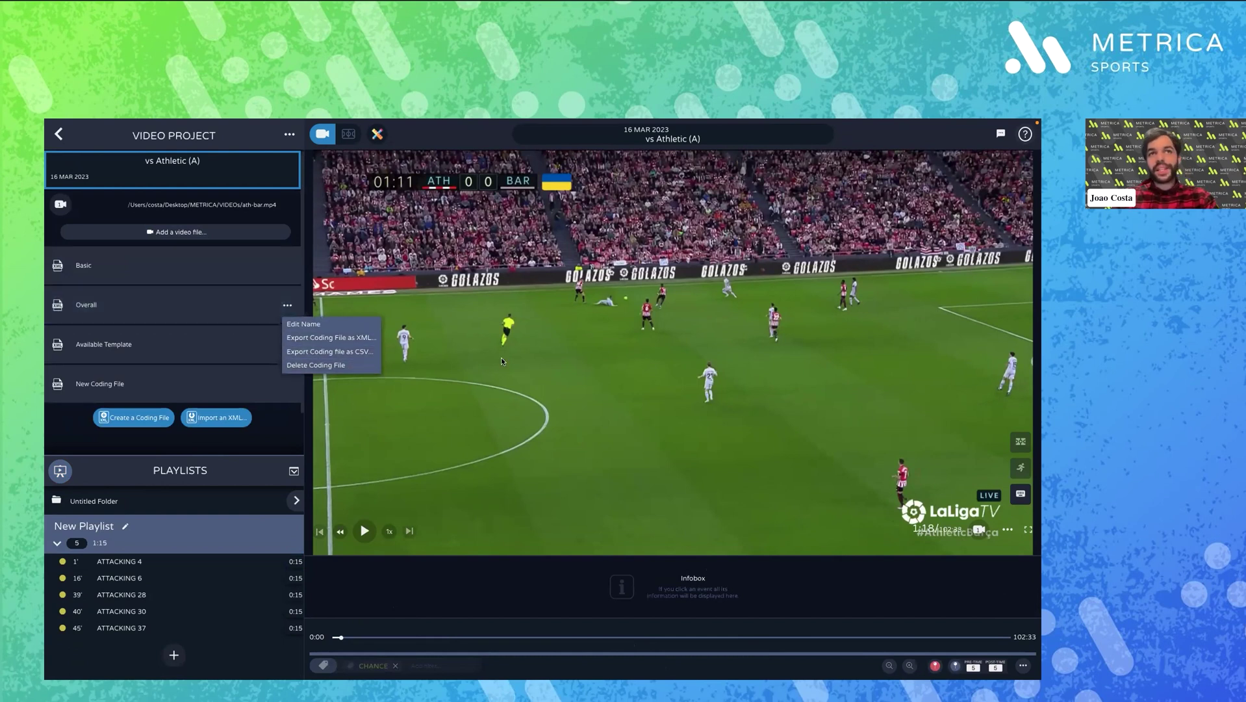
pyautogui.hotkey('ctrl', 'Right')
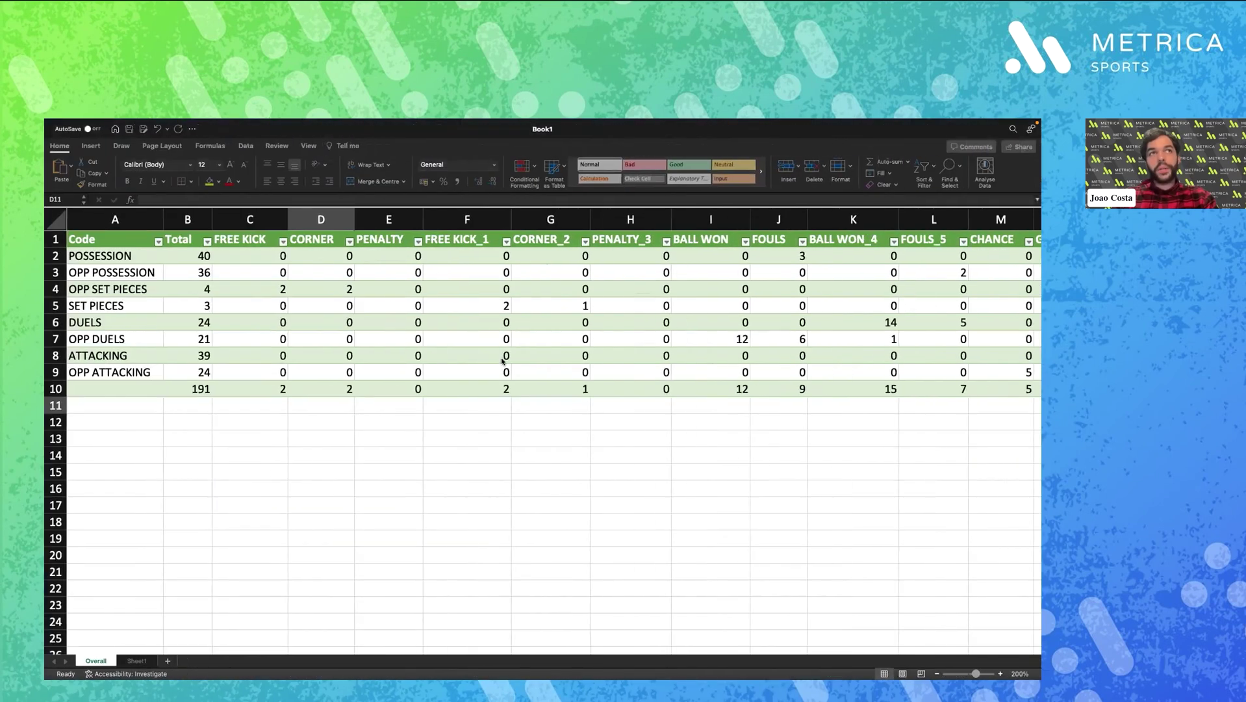